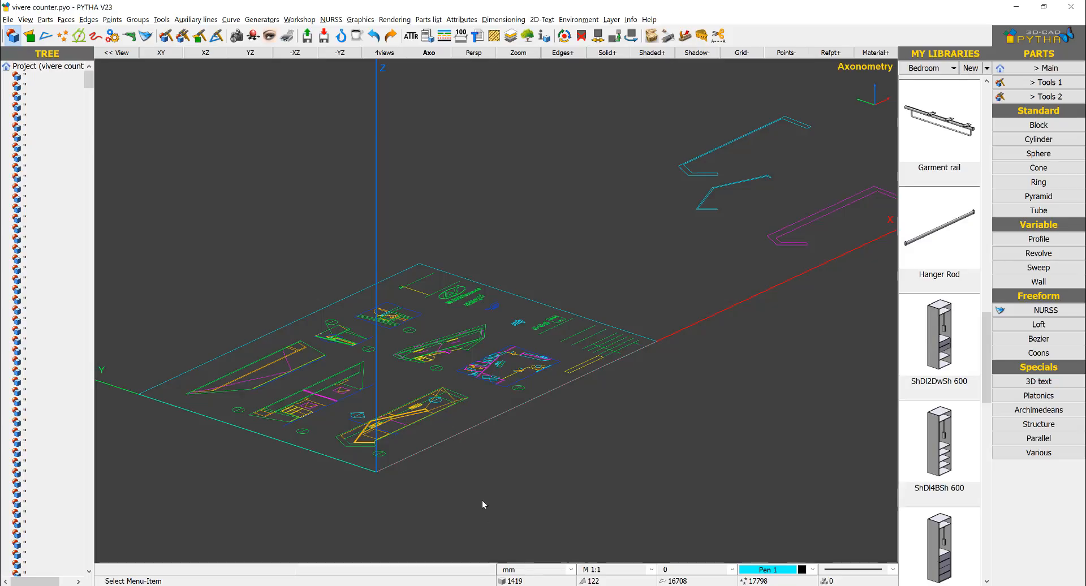
Step: Switch to PYTHA and delete the sheet frame, title block and logos around the imported counter drawings
{"action": "mouse_move", "coordinate": [483, 502]}
{"action": "middle_mouse_down"}
{"action": "mouse_move", "coordinate": [538, 308]}
{"action": "mouse_move", "coordinate": [589, 262]}
{"action": "mouse_move", "coordinate": [475, 260]}
{"action": "middle_mouse_up"}
{"action": "scroll", "coordinate": [475, 260], "scroll_direction": "up", "scroll_amount": 5}
{"action": "mouse_move", "coordinate": [541, 216]}
{"action": "middle_mouse_down"}
{"action": "mouse_move", "coordinate": [501, 394]}
{"action": "mouse_move", "coordinate": [534, 344]}
{"action": "mouse_move", "coordinate": [552, 343]}
{"action": "mouse_move", "coordinate": [517, 356]}
{"action": "mouse_move", "coordinate": [752, 249]}
{"action": "middle_mouse_up"}
{"action": "scroll", "coordinate": [501, 395], "scroll_direction": "down", "scroll_amount": 5}
{"action": "middle_click_drag", "start_coordinate": [701, 292], "coordinate": [475, 368]}
{"action": "right_click", "coordinate": [549, 124]}
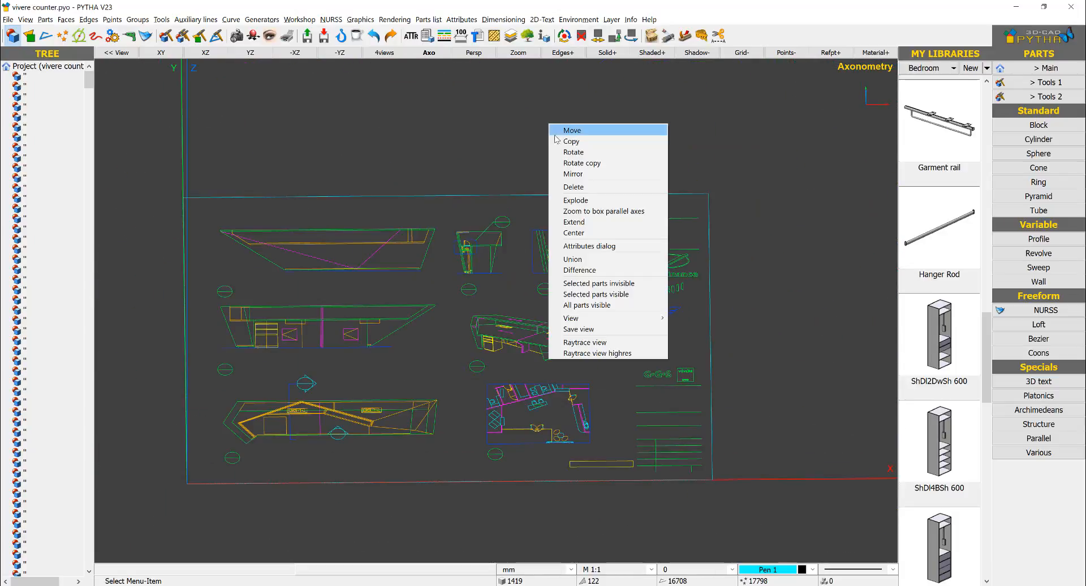
{"action": "left_click", "coordinate": [660, 187]}
{"action": "left_click", "coordinate": [760, 144]}
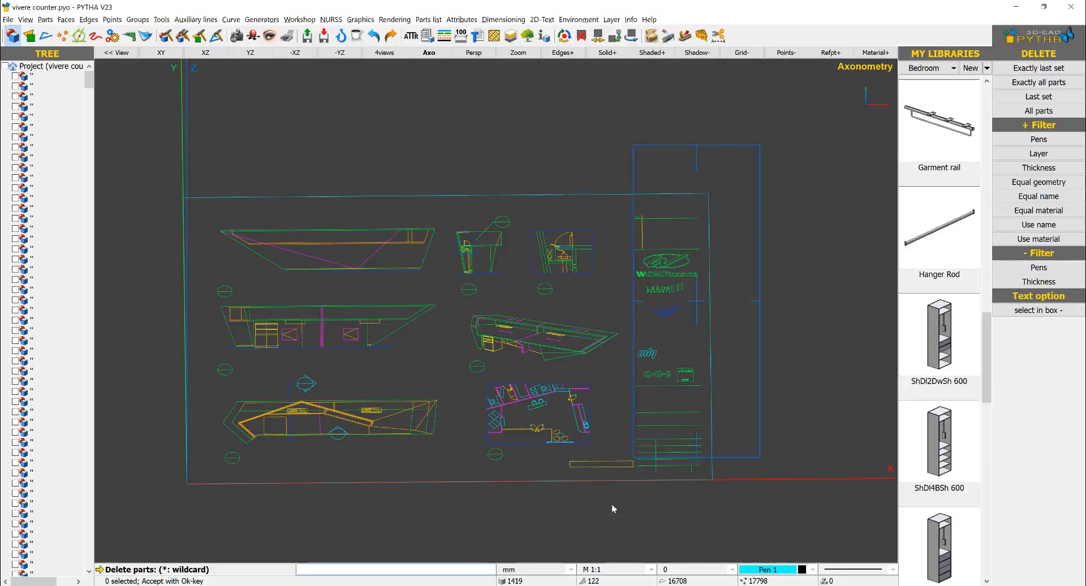
{"action": "middle_click_drag", "start_coordinate": [627, 571], "coordinate": [604, 470]}
{"action": "left_click", "coordinate": [604, 463]}
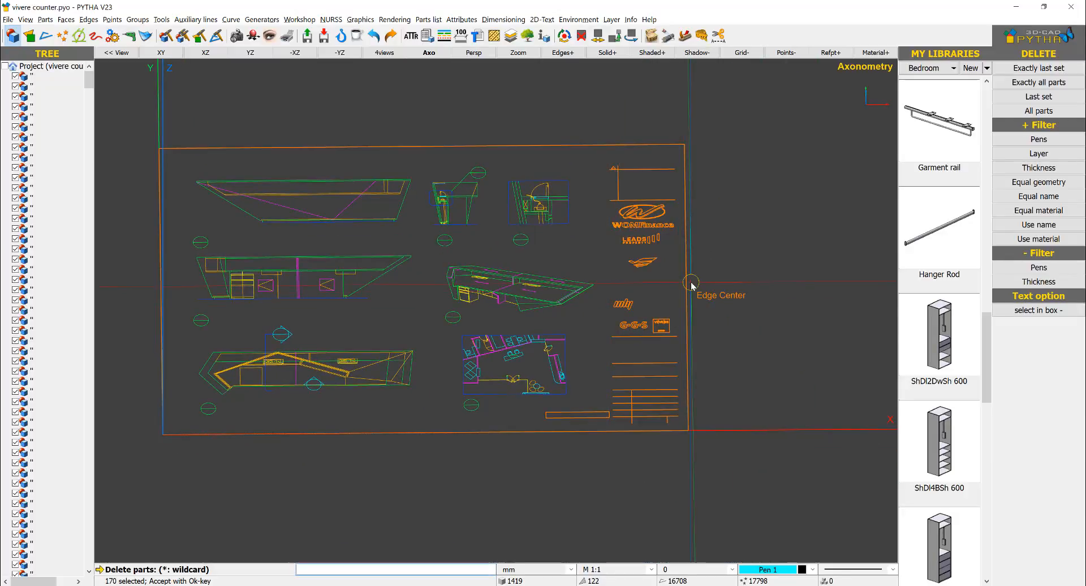
{"action": "key", "text": "Return"}
{"action": "scroll", "coordinate": [257, 319], "scroll_direction": "up", "scroll_amount": 2}
{"action": "key", "text": "Escape"}
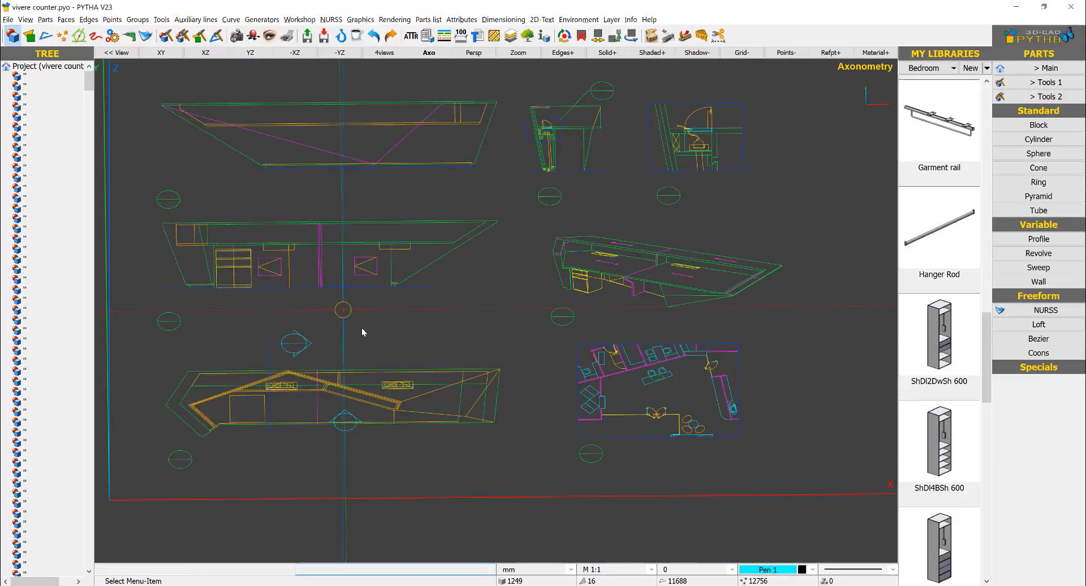
Step: Examine the imported counter drawings, including the elevations, section, detail, perspective and key plan
{"action": "middle_click_drag", "start_coordinate": [414, 360], "coordinate": [500, 308]}
{"action": "right_click_drag", "start_coordinate": [446, 339], "coordinate": [477, 329]}
{"action": "scroll", "coordinate": [477, 330], "scroll_direction": "down", "scroll_amount": 1}
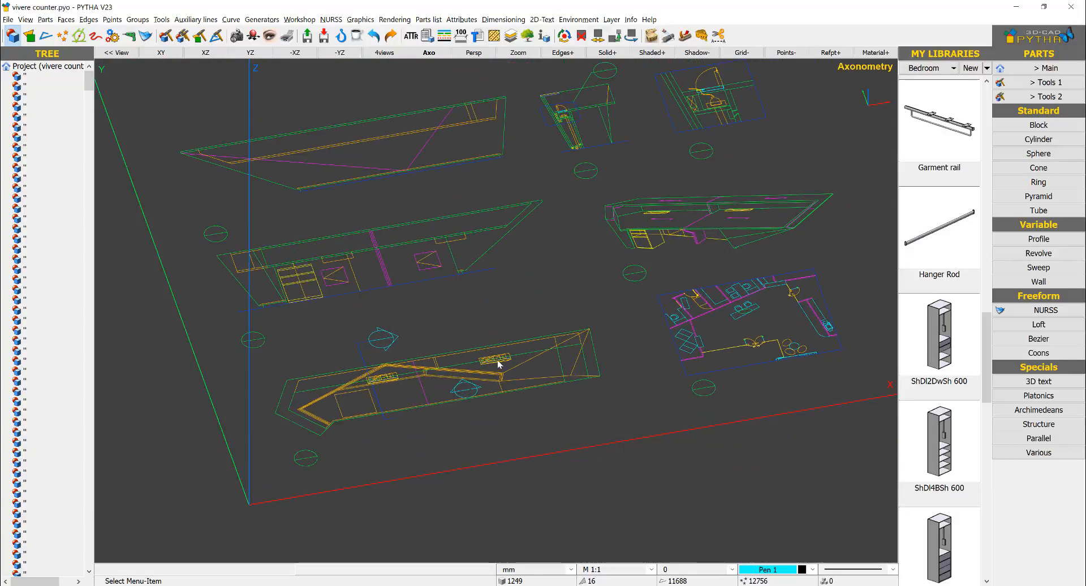
{"action": "scroll", "coordinate": [498, 379], "scroll_direction": "up", "scroll_amount": 4}
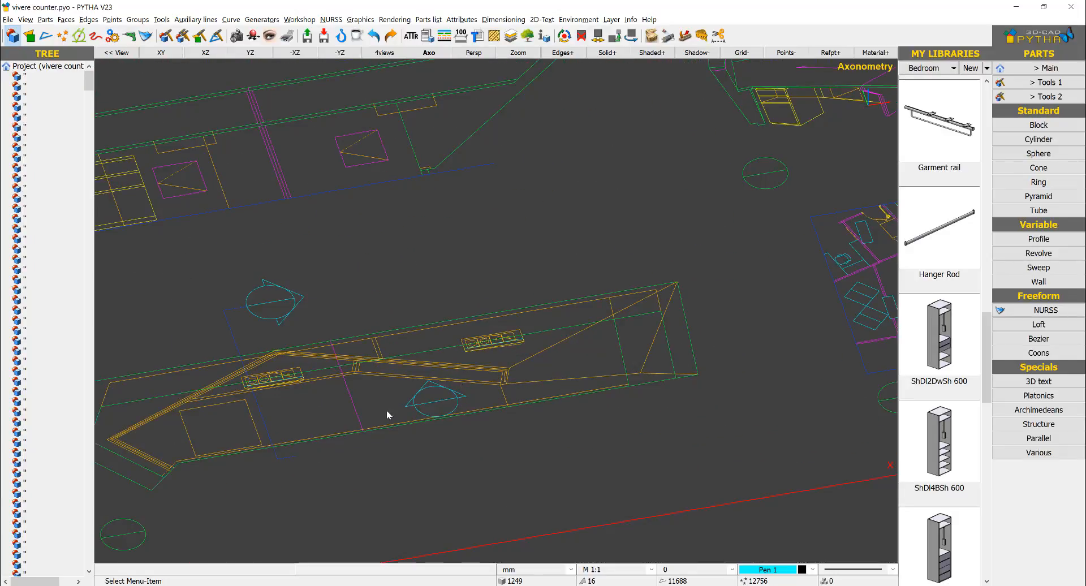
{"action": "scroll", "coordinate": [387, 415], "scroll_direction": "down", "scroll_amount": 2}
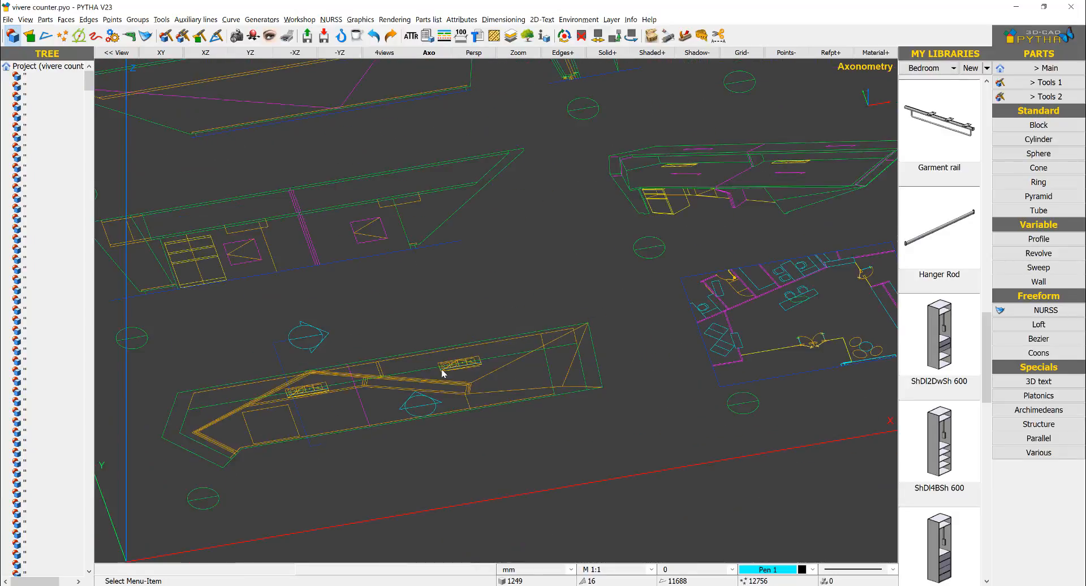
{"action": "middle_click", "coordinate": [647, 232]}
{"action": "mouse_move", "coordinate": [644, 232]}
{"action": "right_mouse_down"}
{"action": "mouse_move", "coordinate": [626, 223]}
{"action": "mouse_move", "coordinate": [715, 224]}
{"action": "right_mouse_up"}
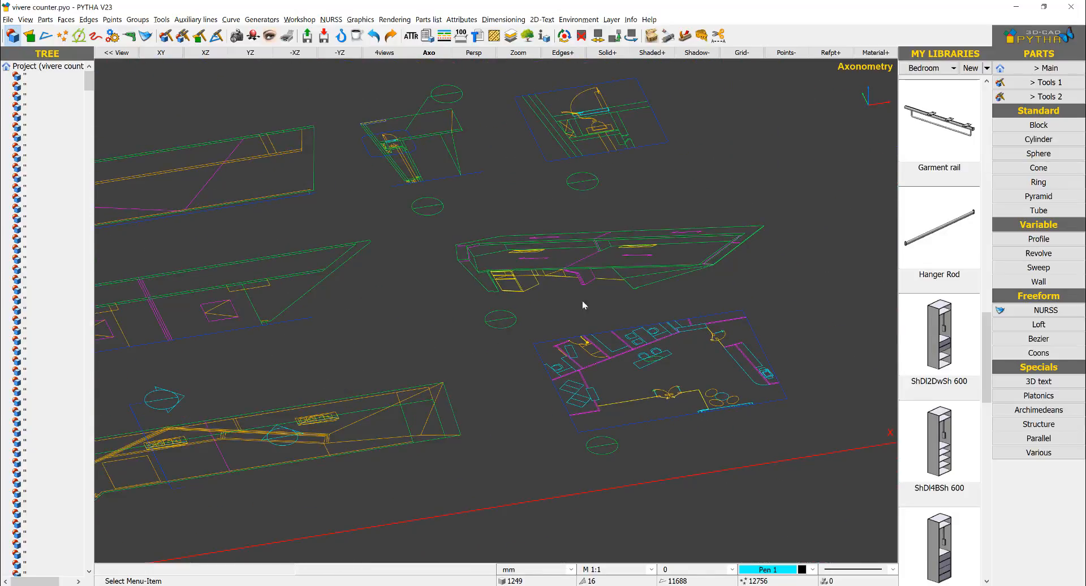
{"action": "middle_click_drag", "start_coordinate": [582, 301], "coordinate": [742, 210]}
{"action": "middle_click_drag", "start_coordinate": [719, 149], "coordinate": [622, 236]}
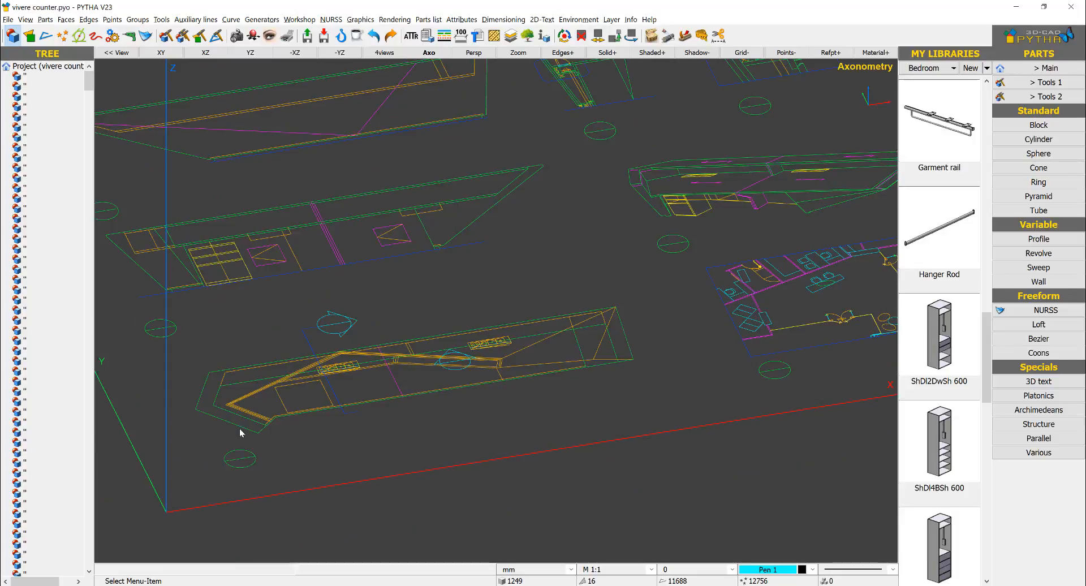
Step: Examine the counter's plan drawing up close, from its angled end along the inner partition lines to the far end
{"action": "scroll", "coordinate": [240, 433], "scroll_direction": "up", "scroll_amount": 5}
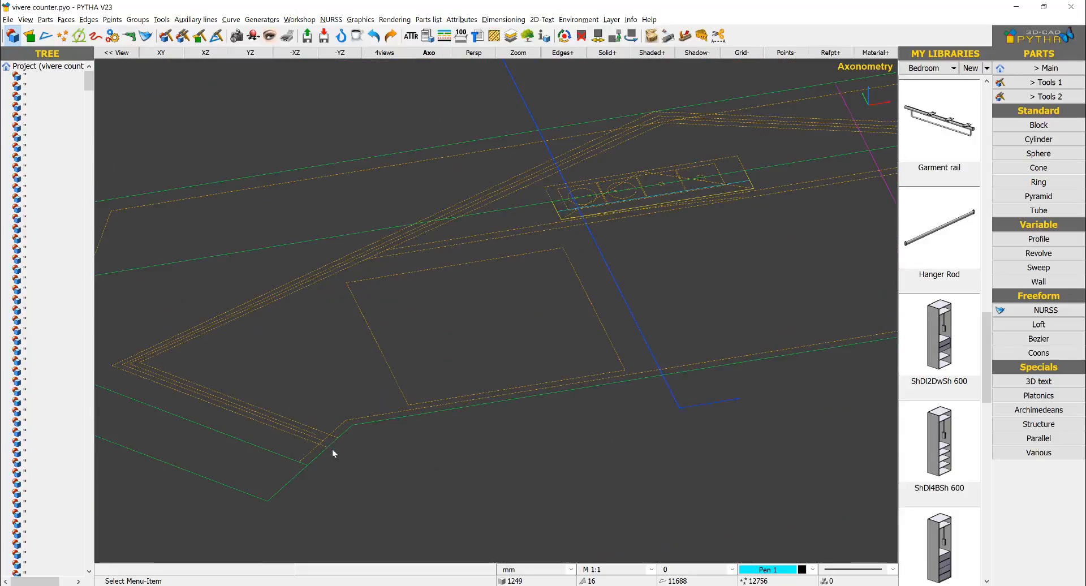
{"action": "scroll", "coordinate": [314, 264], "scroll_direction": "down", "scroll_amount": 3}
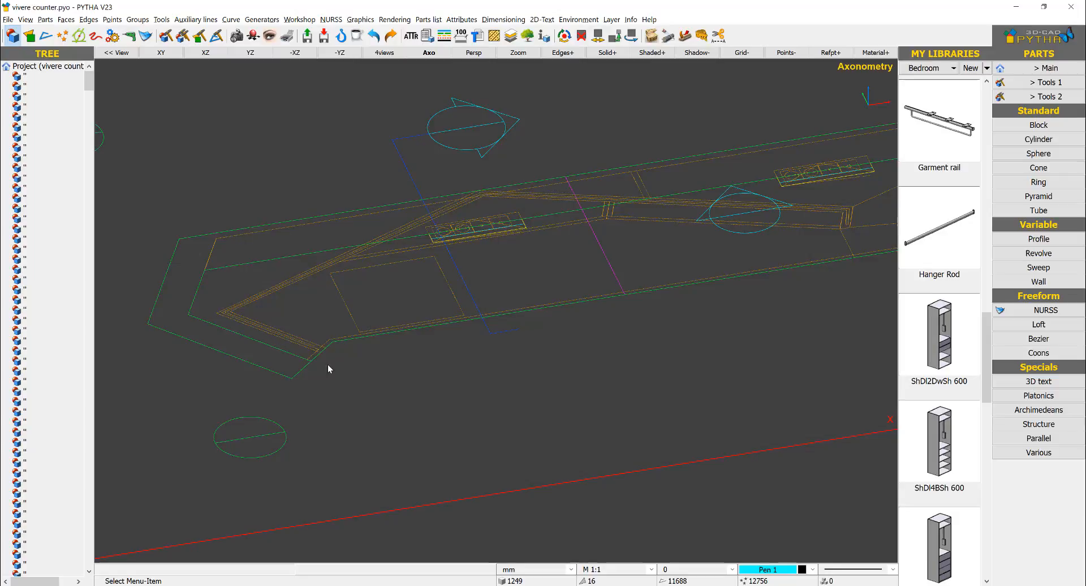
{"action": "scroll", "coordinate": [456, 300], "scroll_direction": "down", "scroll_amount": 1}
{"action": "middle_click_drag", "start_coordinate": [458, 299], "coordinate": [296, 344]}
{"action": "scroll", "coordinate": [296, 344], "scroll_direction": "down", "scroll_amount": 1}
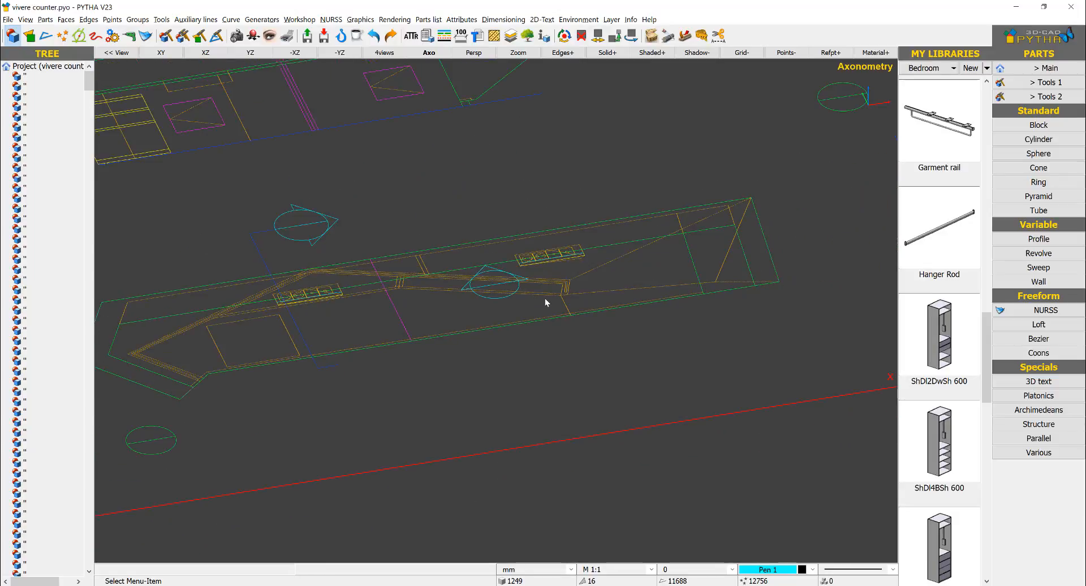
{"action": "scroll", "coordinate": [545, 298], "scroll_direction": "up", "scroll_amount": 2}
{"action": "scroll", "coordinate": [632, 281], "scroll_direction": "up", "scroll_amount": 2}
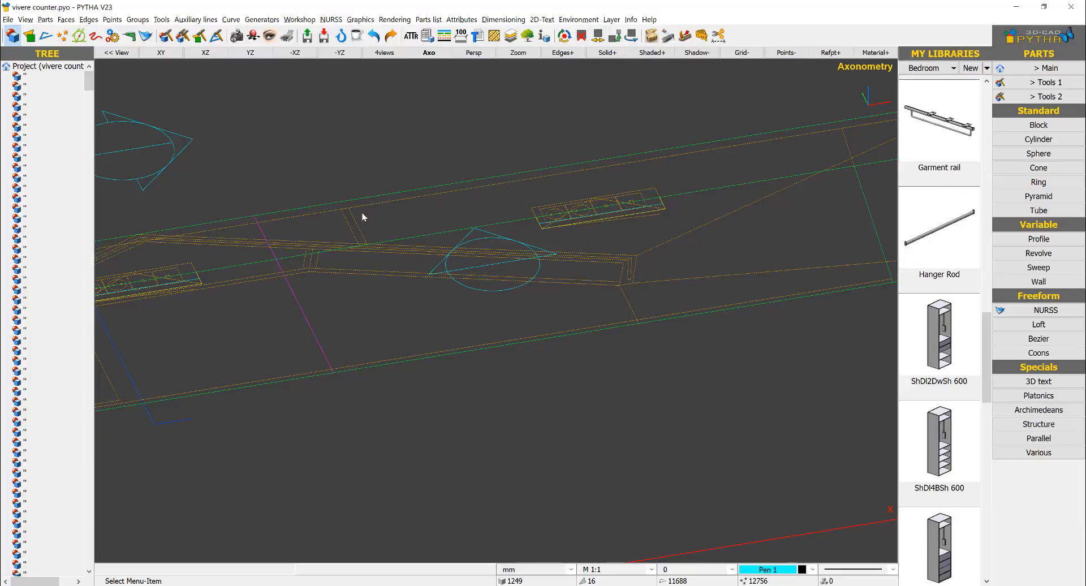
{"action": "scroll", "coordinate": [362, 232], "scroll_direction": "down", "scroll_amount": 2}
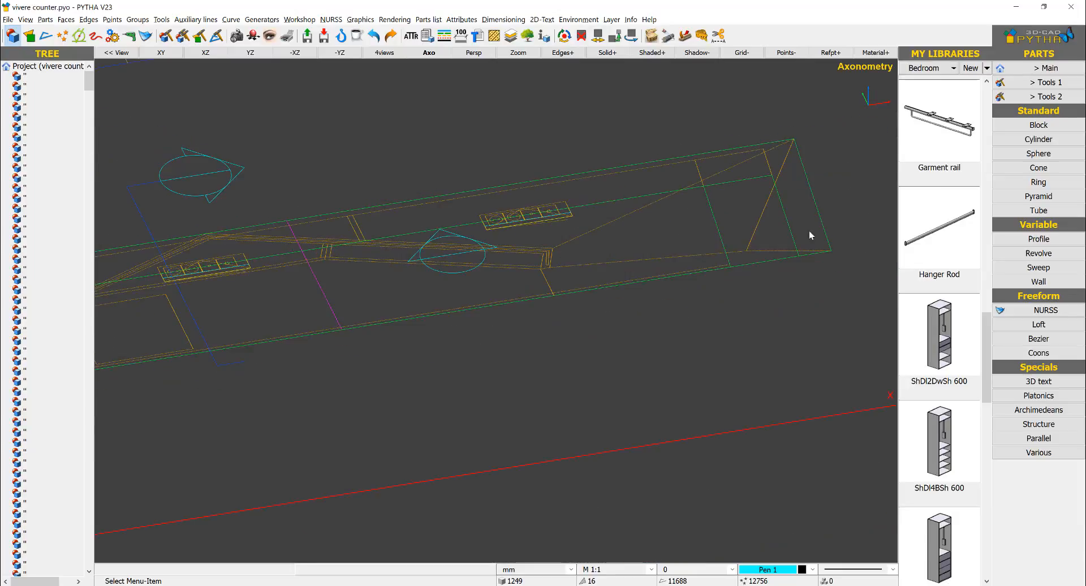
{"action": "scroll", "coordinate": [548, 199], "scroll_direction": "down", "scroll_amount": 5}
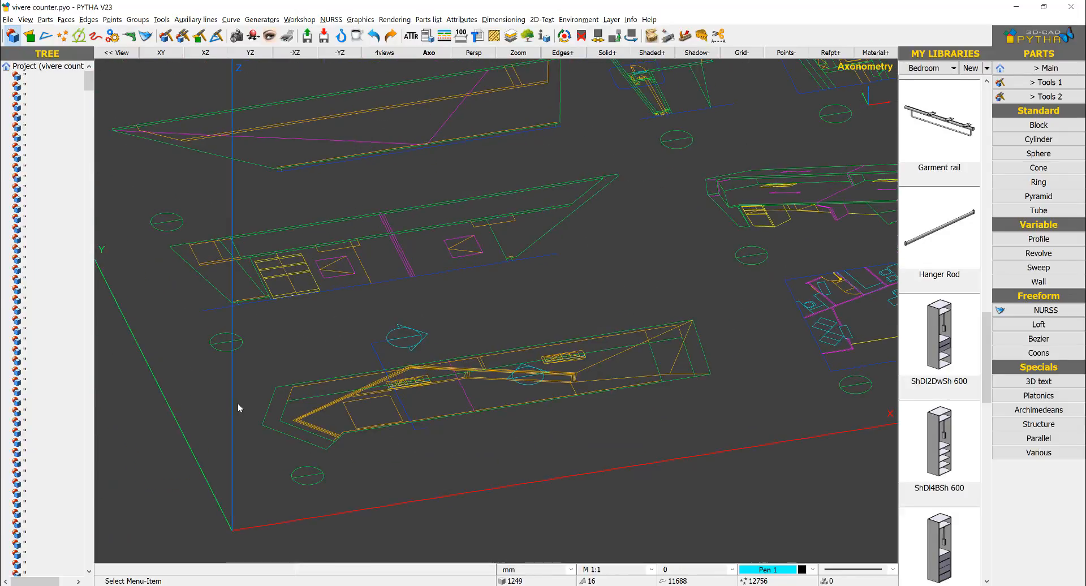
{"action": "scroll", "coordinate": [351, 440], "scroll_direction": "down", "scroll_amount": 2}
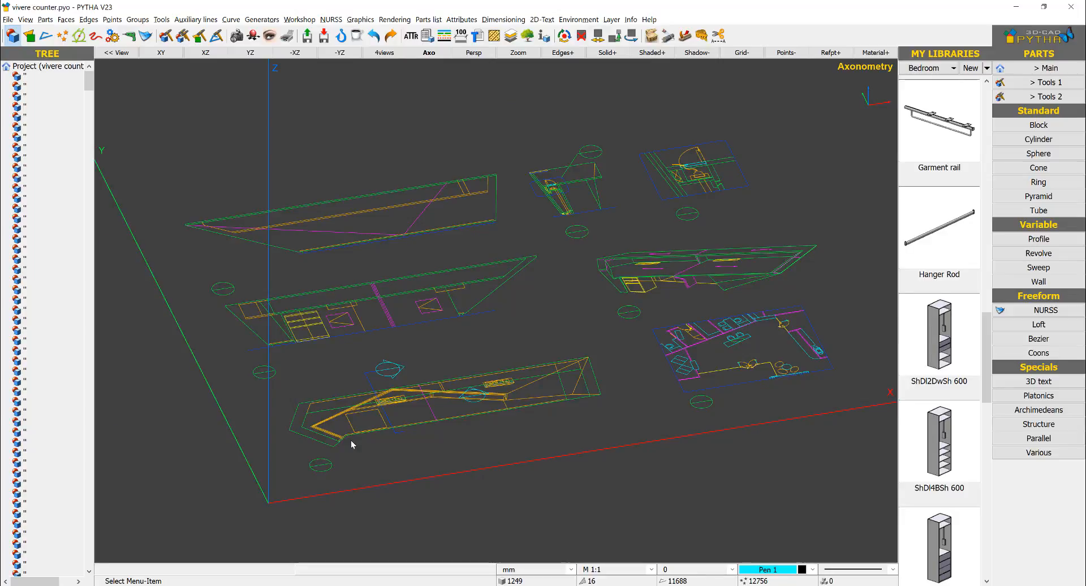
{"action": "scroll", "coordinate": [351, 444], "scroll_direction": "up", "scroll_amount": 2}
{"action": "scroll", "coordinate": [461, 357], "scroll_direction": "down", "scroll_amount": 1}
{"action": "middle_click_drag", "start_coordinate": [461, 357], "coordinate": [415, 336]}
{"action": "scroll", "coordinate": [515, 328], "scroll_direction": "up", "scroll_amount": 3}
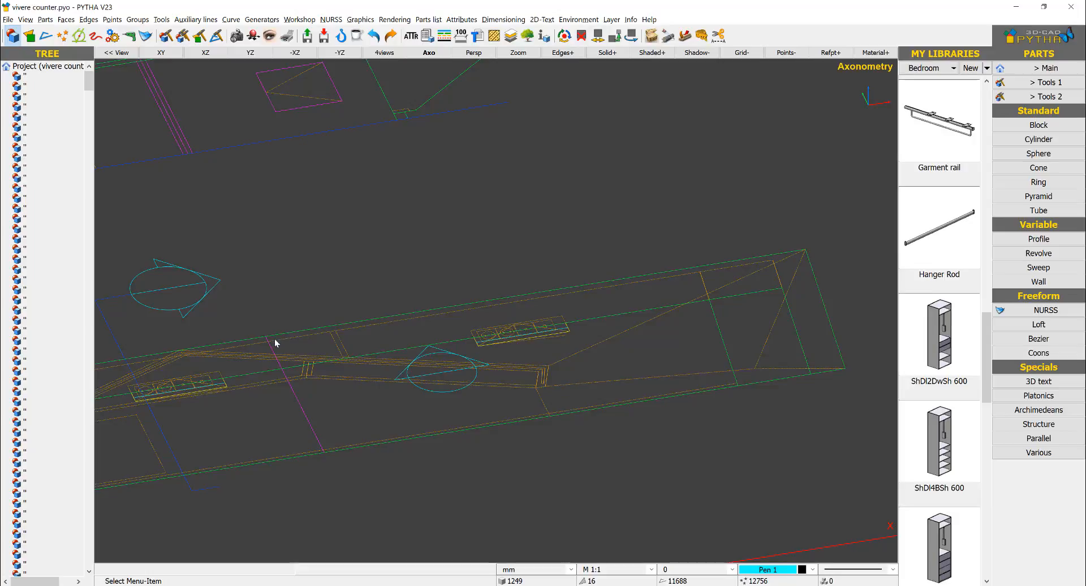
Step: Copy the outer and inner outline edges of the plan's angled partition about 7278 mm in the negative X direction, clear of the drawings
{"action": "middle_click_drag", "start_coordinate": [139, 396], "coordinate": [421, 320]}
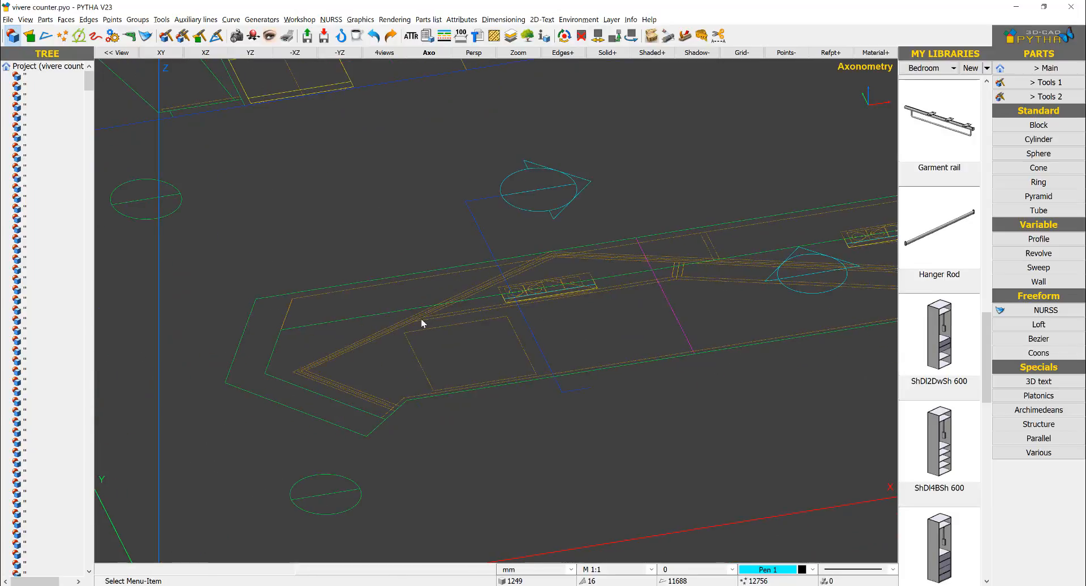
{"action": "right_click", "coordinate": [382, 212]}
{"action": "left_click", "coordinate": [398, 230]}
{"action": "scroll", "coordinate": [300, 368], "scroll_direction": "up", "scroll_amount": 5}
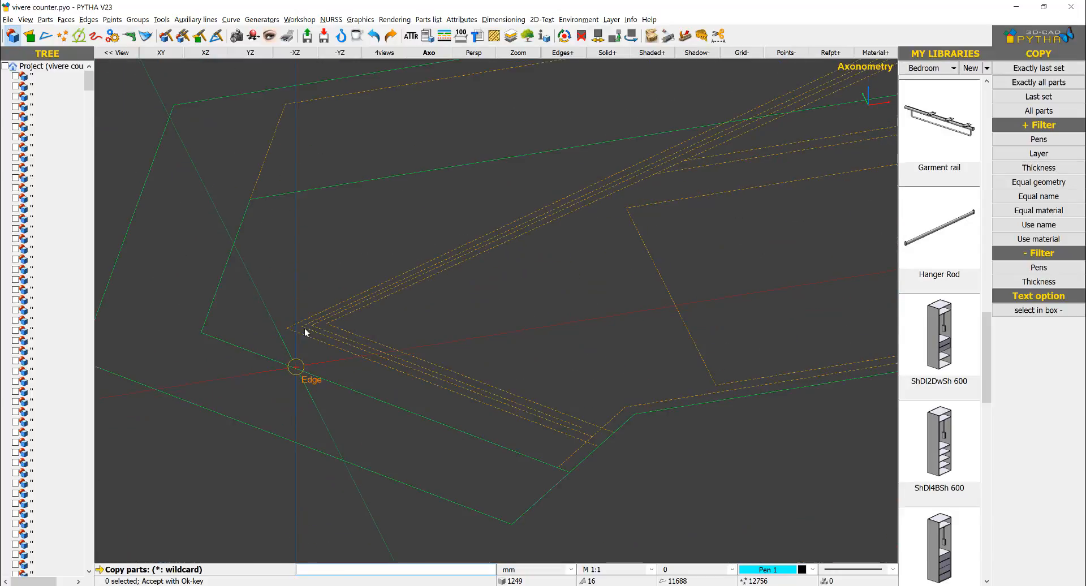
{"action": "left_click", "coordinate": [347, 331]}
{"action": "scroll", "coordinate": [478, 321], "scroll_direction": "down", "scroll_amount": 4}
{"action": "middle_click_drag", "start_coordinate": [625, 242], "coordinate": [388, 280]}
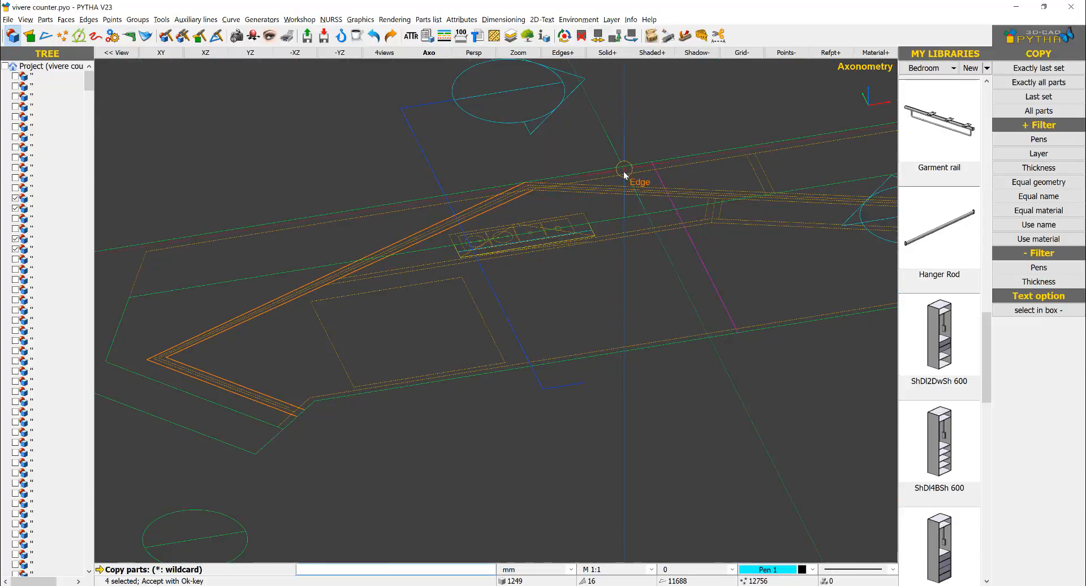
{"action": "scroll", "coordinate": [622, 172], "scroll_direction": "up", "scroll_amount": 5}
{"action": "left_click", "coordinate": [506, 216]}
{"action": "left_click", "coordinate": [512, 219]}
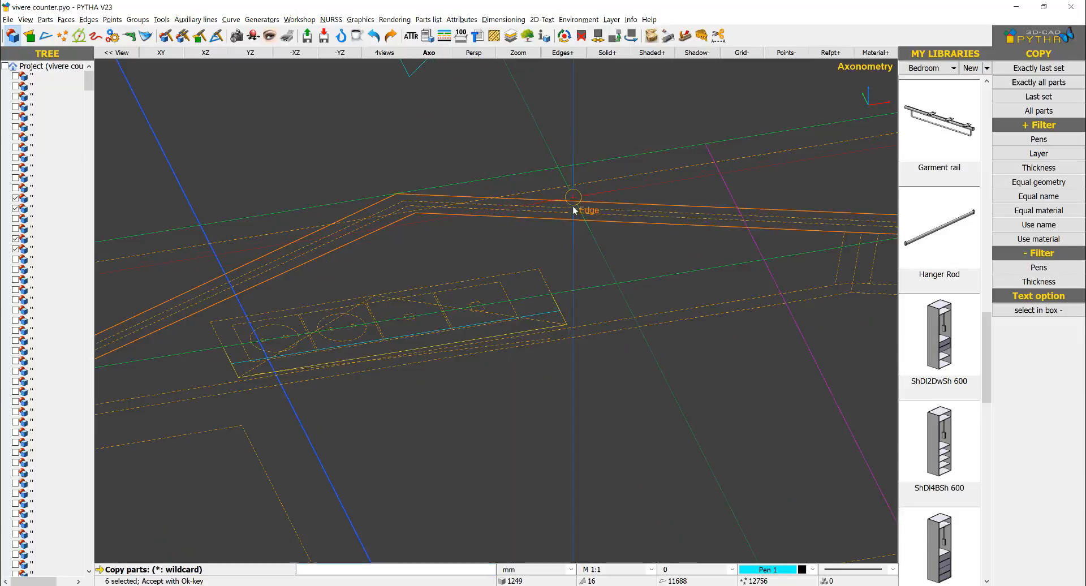
{"action": "scroll", "coordinate": [574, 218], "scroll_direction": "down", "scroll_amount": 6}
{"action": "middle_click_drag", "start_coordinate": [638, 260], "coordinate": [542, 264]}
{"action": "scroll", "coordinate": [774, 237], "scroll_direction": "up", "scroll_amount": 7}
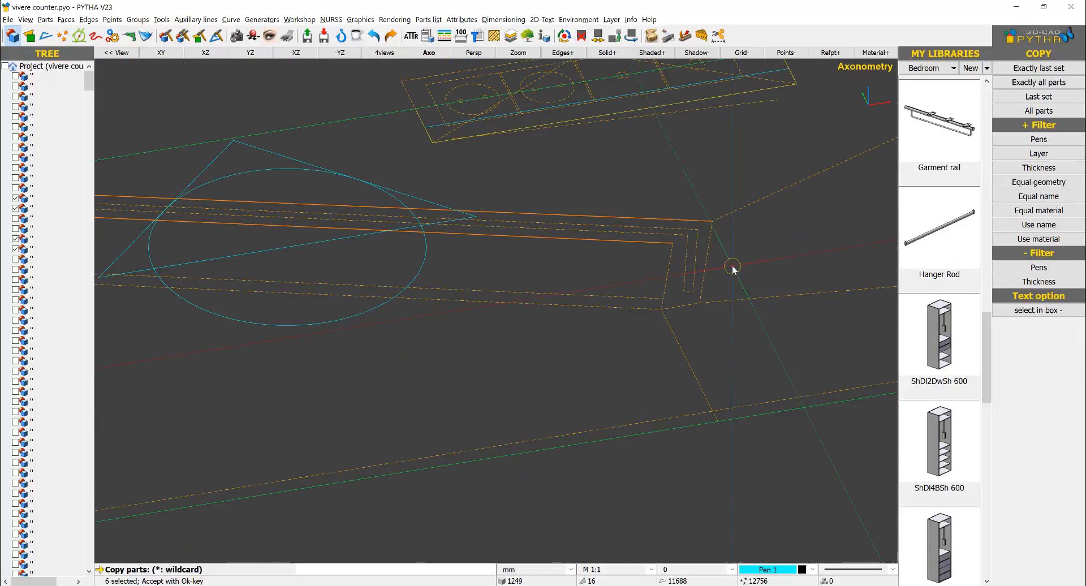
{"action": "left_click", "coordinate": [708, 269]}
{"action": "left_click", "coordinate": [667, 279]}
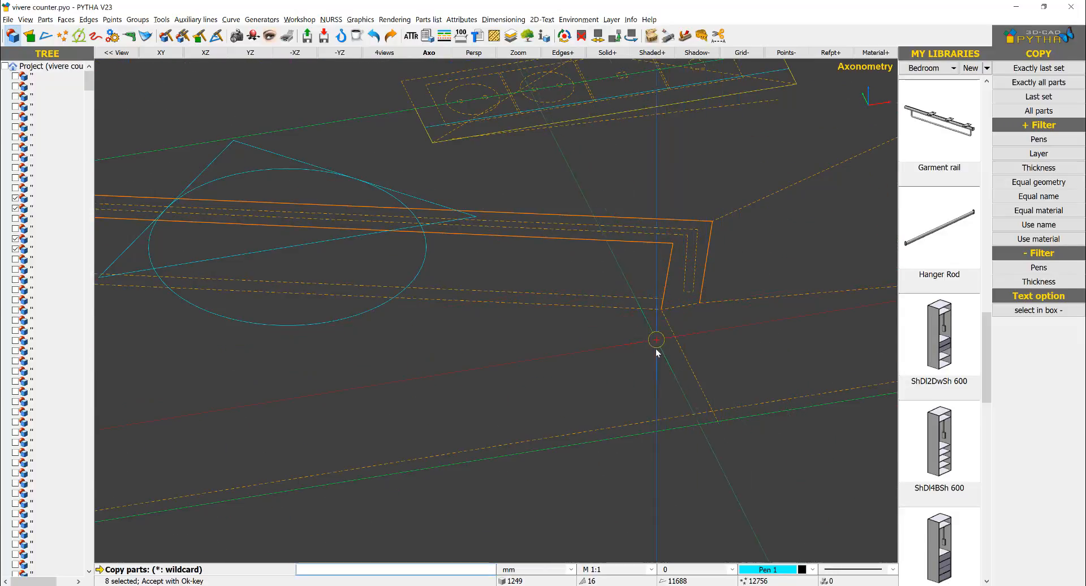
{"action": "scroll", "coordinate": [656, 348], "scroll_direction": "down", "scroll_amount": 10}
{"action": "middle_click_drag", "start_coordinate": [376, 441], "coordinate": [601, 332]}
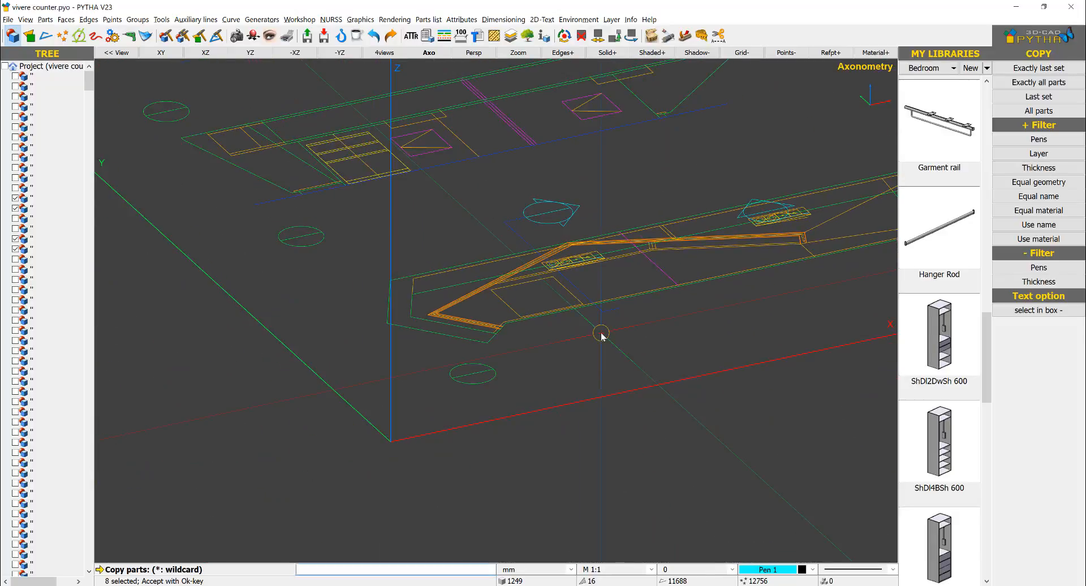
{"action": "right_click", "coordinate": [601, 333]}
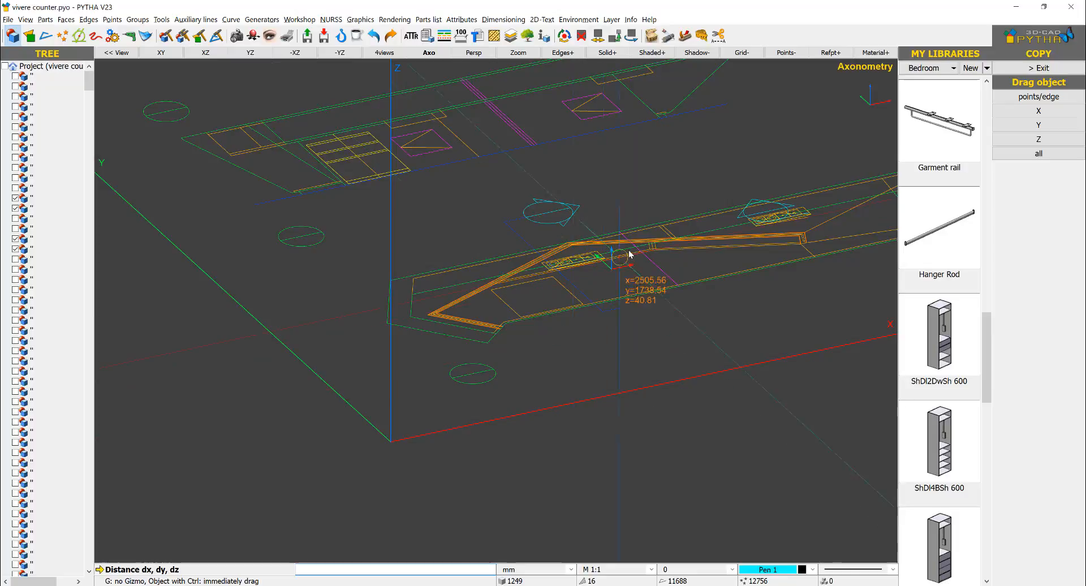
{"action": "left_click", "coordinate": [628, 270]}
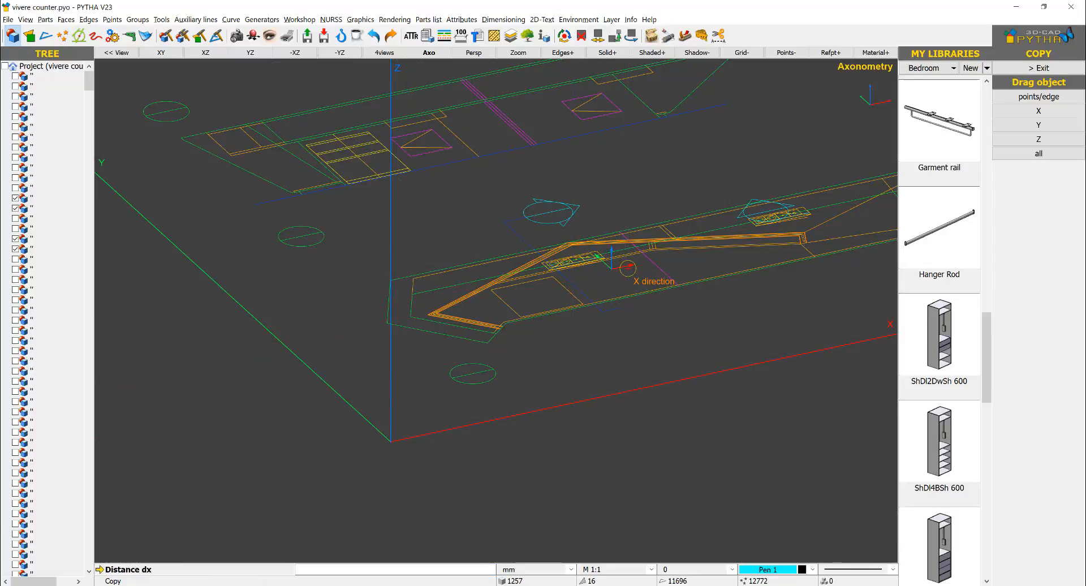
{"action": "scroll", "coordinate": [628, 268], "scroll_direction": "down", "scroll_amount": 4}
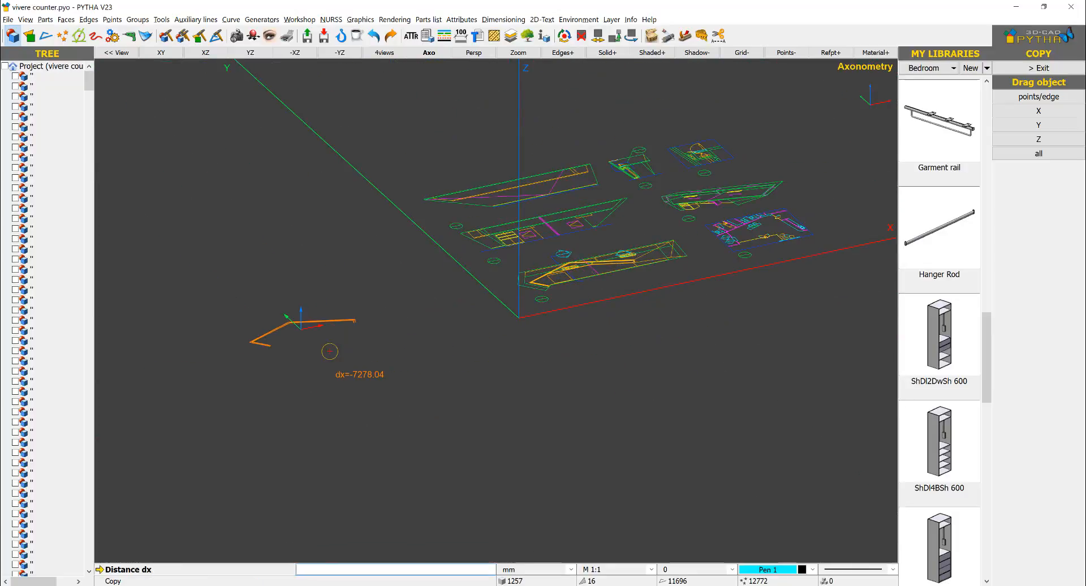
{"action": "left_click", "coordinate": [330, 351]}
{"action": "scroll", "coordinate": [299, 334], "scroll_direction": "up", "scroll_amount": 6}
{"action": "right_click", "coordinate": [283, 336]}
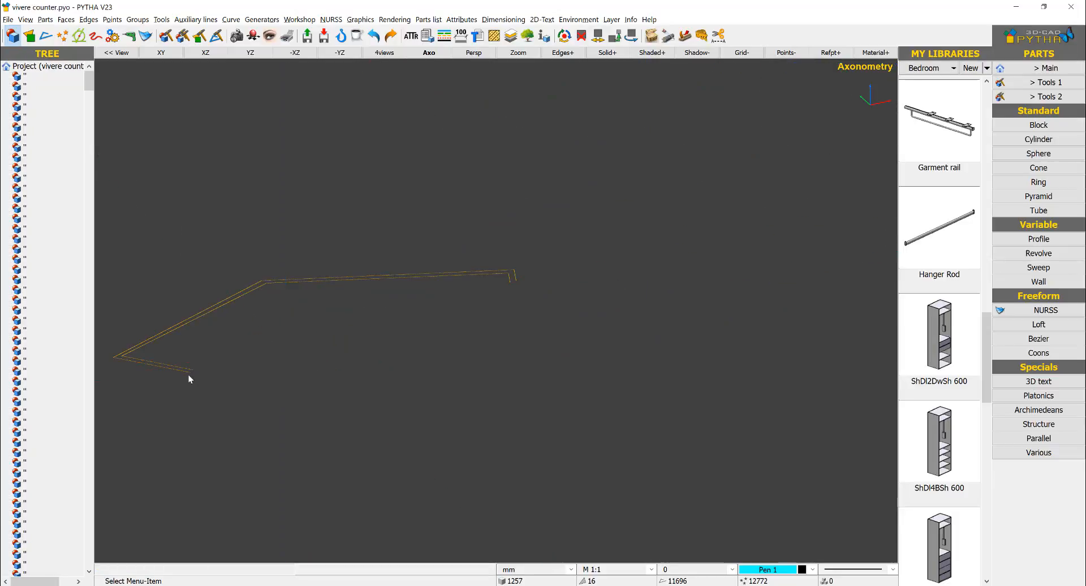
Step: Begin a face on the copied partition outline, picking the outer corners from the angled end to the short return at the far end
{"action": "scroll", "coordinate": [149, 364], "scroll_direction": "up", "scroll_amount": 3}
{"action": "middle_click_drag", "start_coordinate": [153, 364], "coordinate": [390, 325]}
{"action": "scroll", "coordinate": [446, 298], "scroll_direction": "down", "scroll_amount": 1}
{"action": "middle_click_drag", "start_coordinate": [486, 258], "coordinate": [481, 256]}
{"action": "left_click", "coordinate": [1043, 68]}
{"action": "left_click", "coordinate": [1047, 183]}
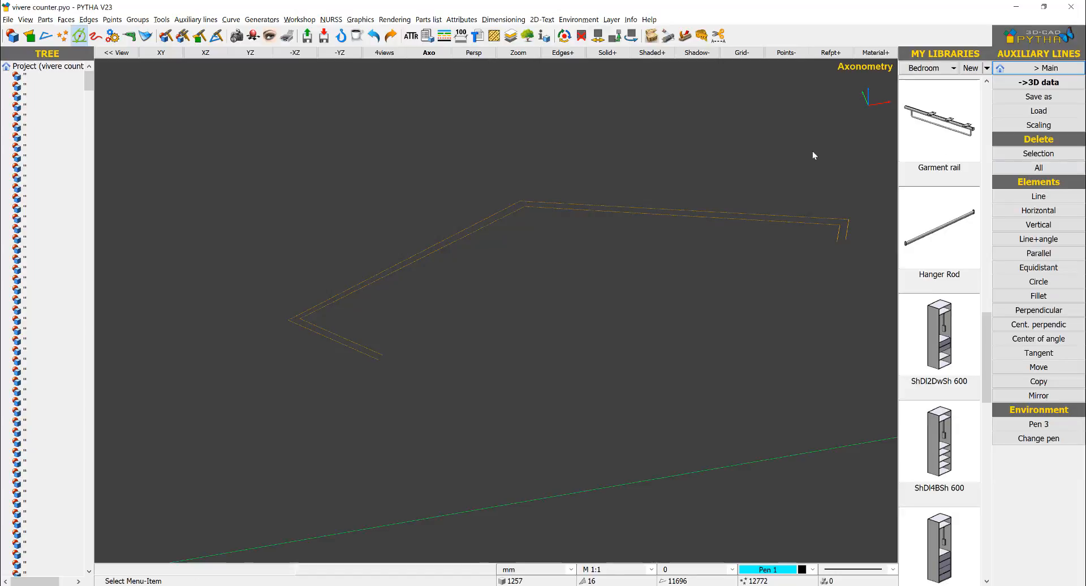
{"action": "middle_click_drag", "start_coordinate": [557, 327], "coordinate": [829, 245]}
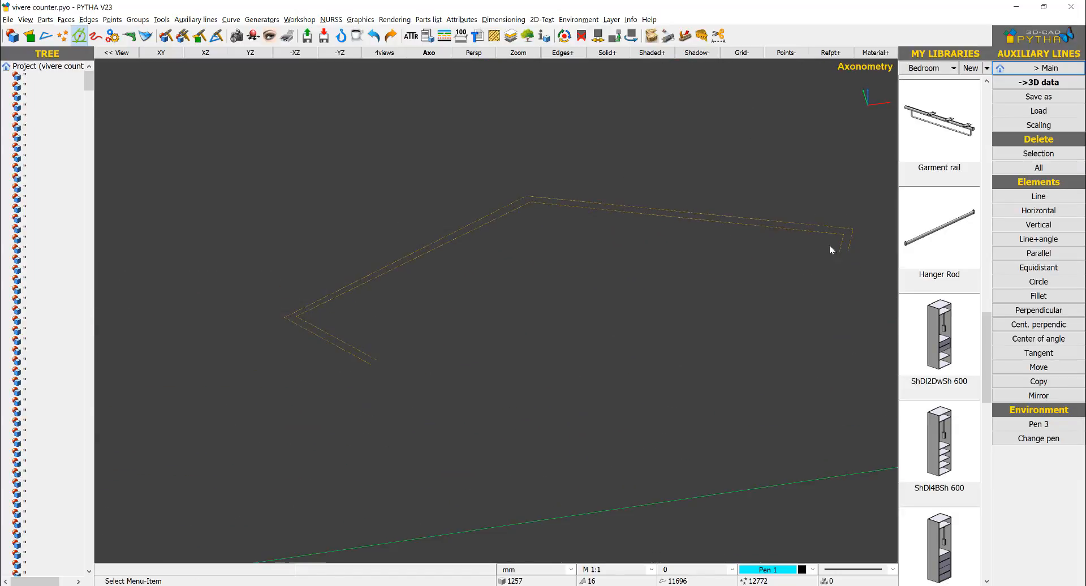
{"action": "left_click", "coordinate": [1038, 83]}
{"action": "left_click", "coordinate": [1039, 111]}
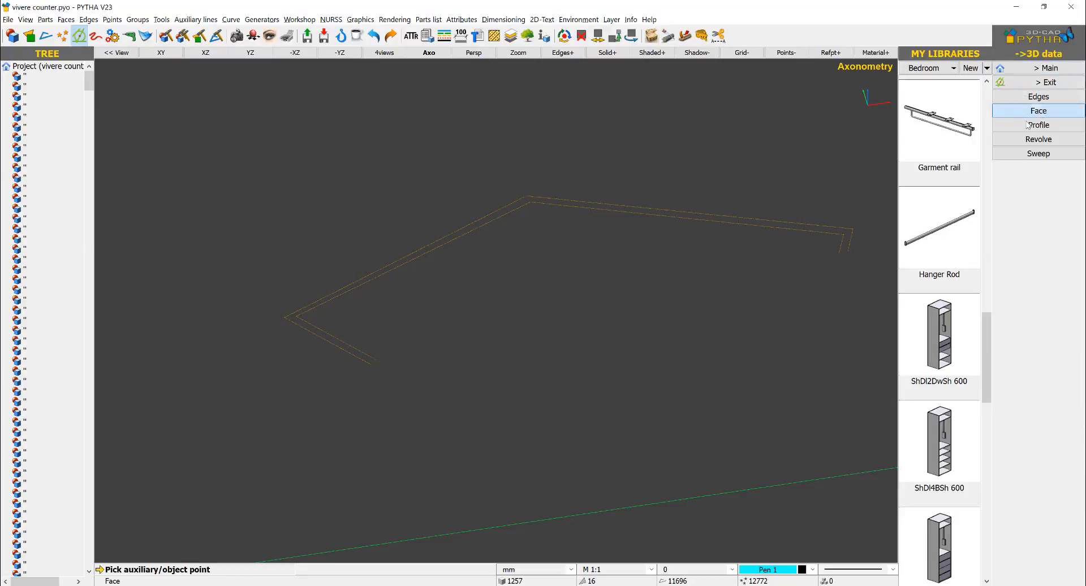
{"action": "left_click", "coordinate": [363, 371]}
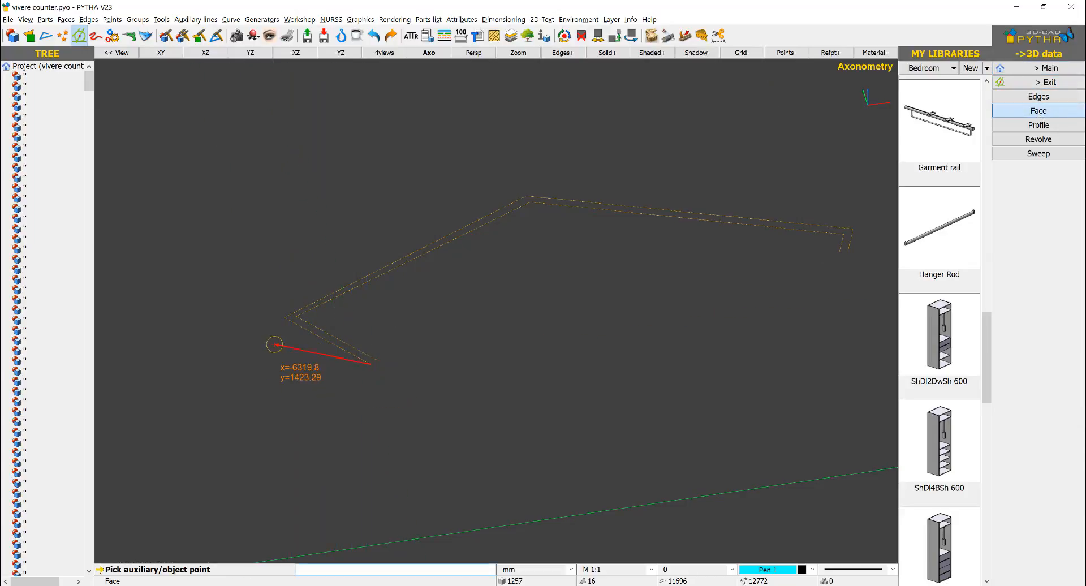
{"action": "left_click", "coordinate": [284, 319]}
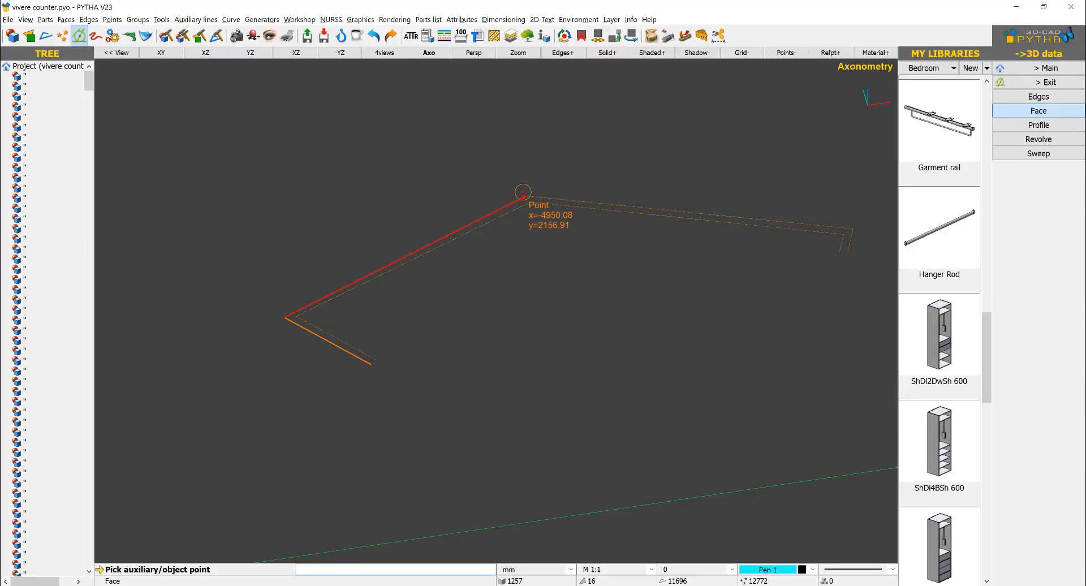
{"action": "left_click", "coordinate": [525, 196]}
{"action": "left_click", "coordinate": [852, 228]}
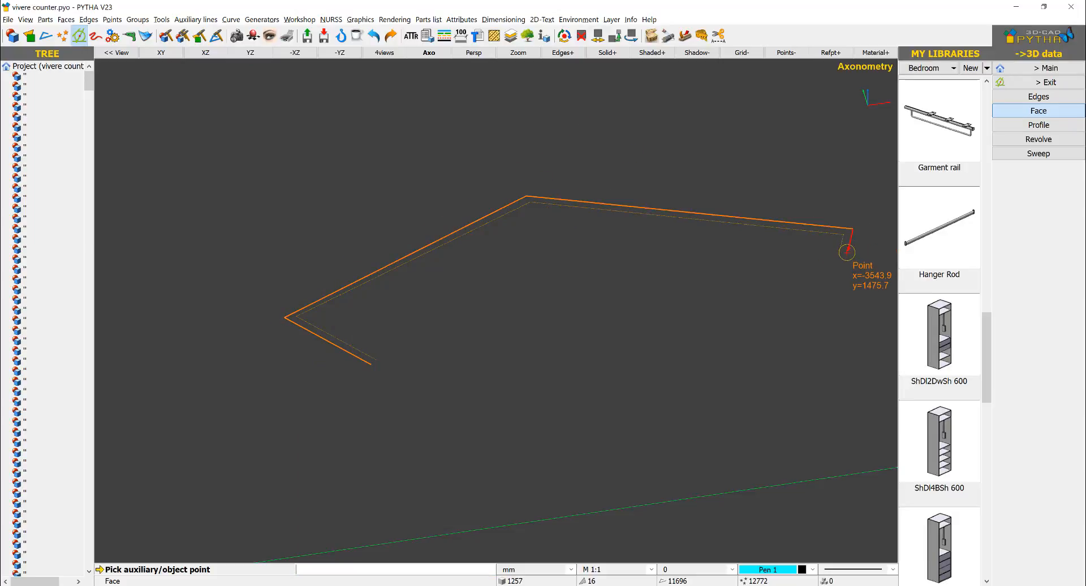
{"action": "left_click", "coordinate": [840, 251]}
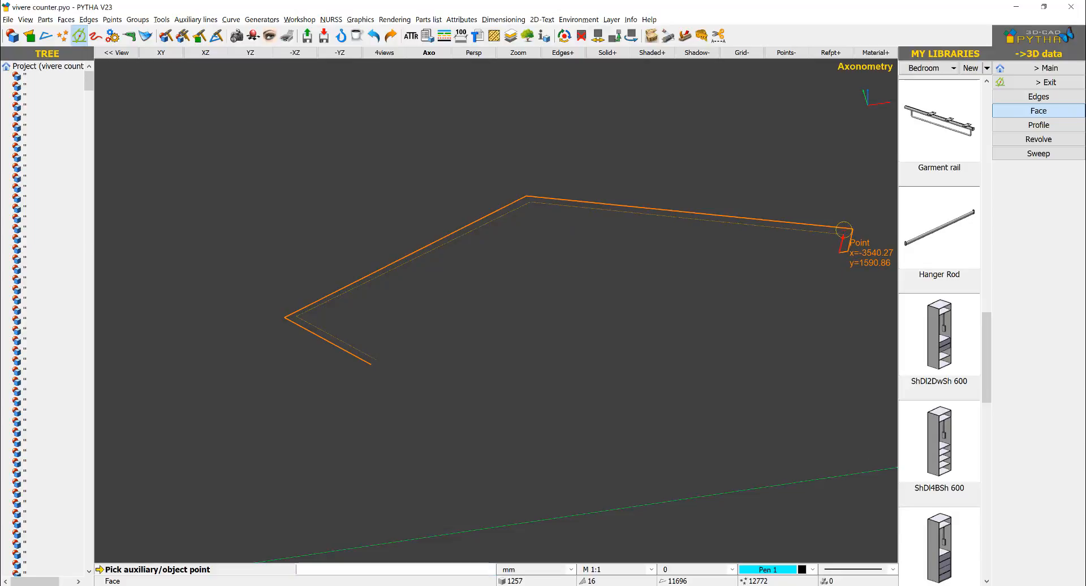
Step: Complete the partition face through the inner corners back to the angled end and accept it
{"action": "left_click", "coordinate": [843, 233]}
{"action": "left_click", "coordinate": [530, 201]}
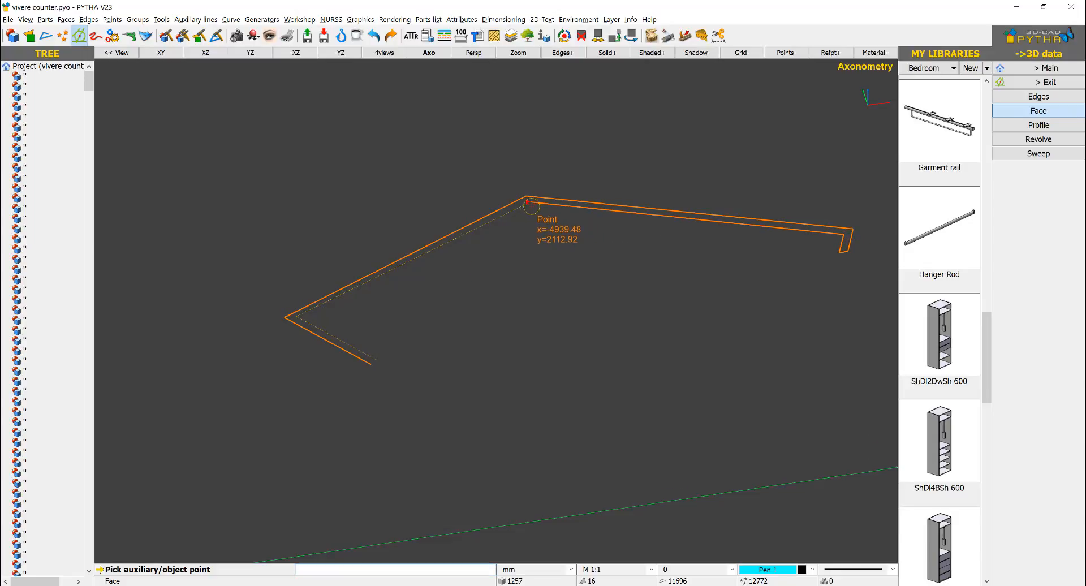
{"action": "left_click", "coordinate": [297, 315]}
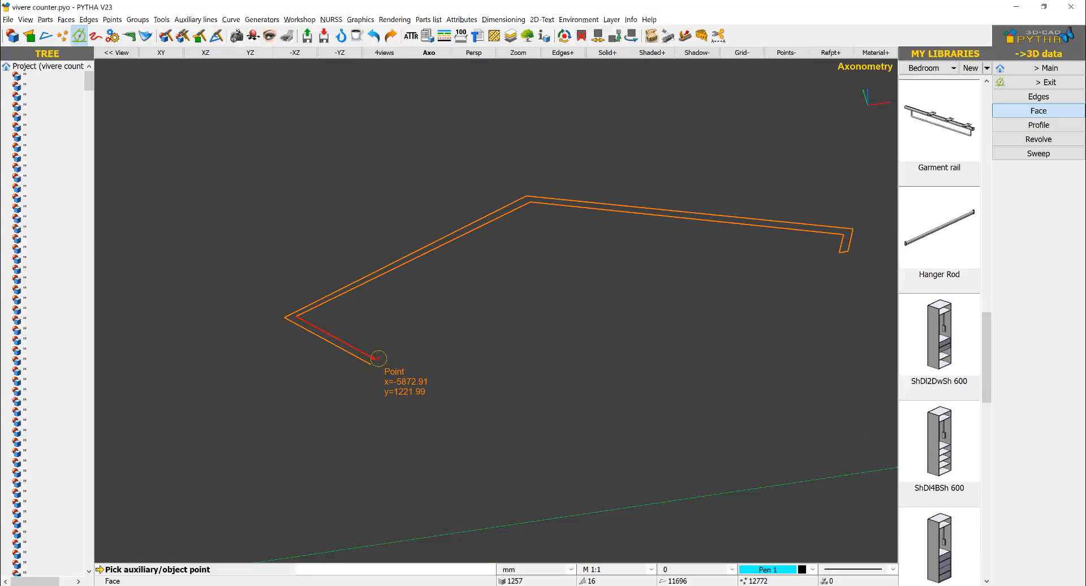
{"action": "left_click", "coordinate": [372, 361]}
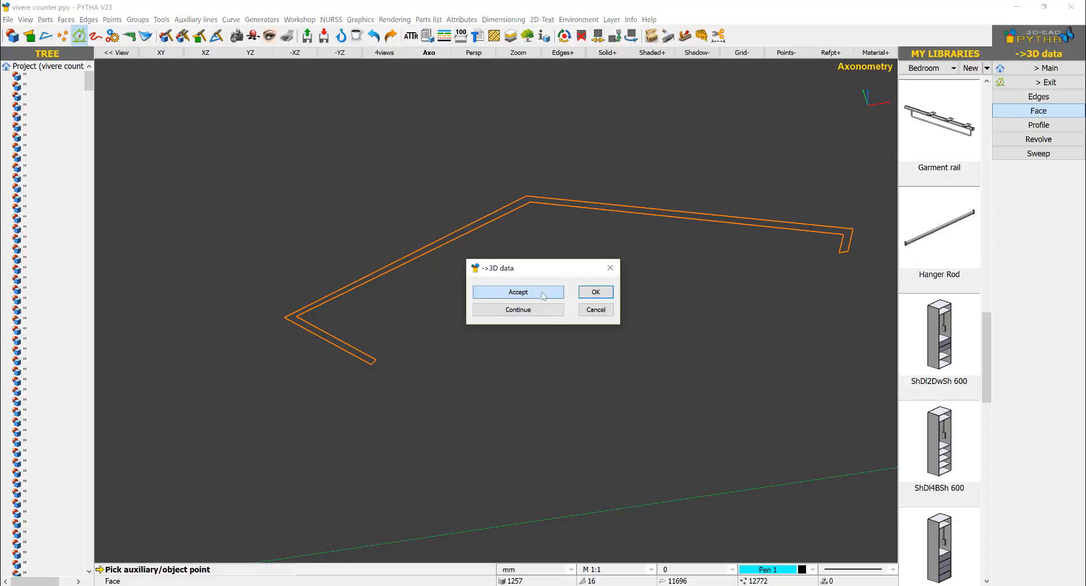
{"action": "left_click", "coordinate": [537, 289]}
Step: Move the new partition face up 500 mm in the Z direction, away from its source outline
{"action": "right_click", "coordinate": [369, 195]}
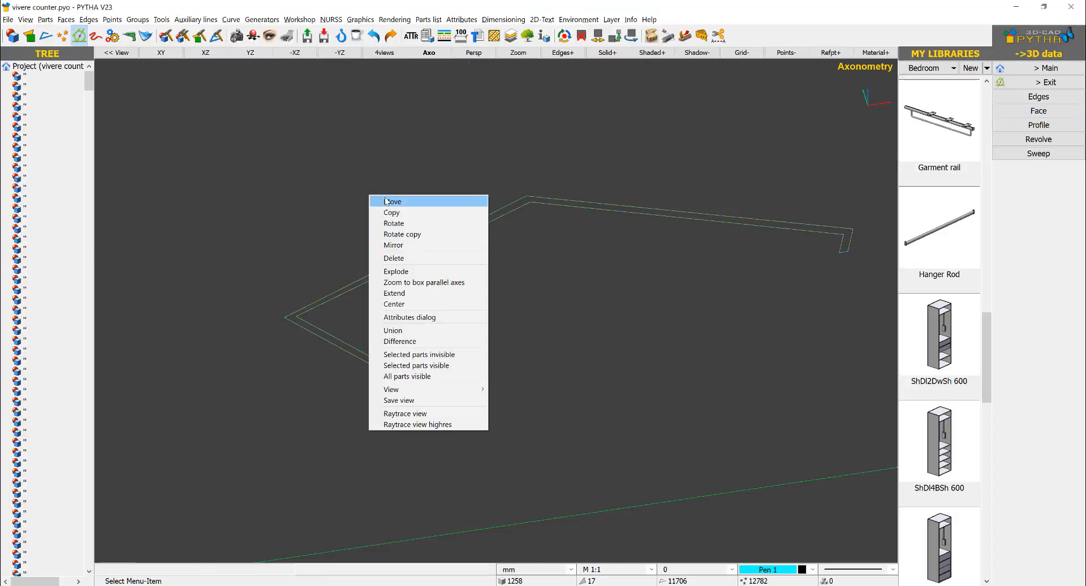
{"action": "left_click", "coordinate": [386, 202]}
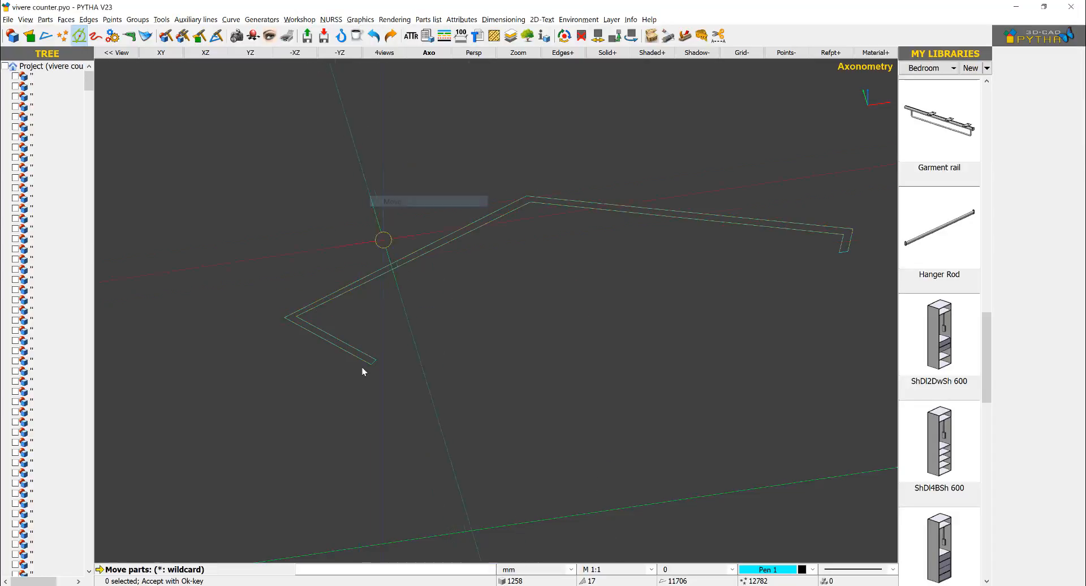
{"action": "left_click", "coordinate": [362, 368]}
{"action": "scroll", "coordinate": [366, 362], "scroll_direction": "up", "scroll_amount": 5}
{"action": "scroll", "coordinate": [444, 346], "scroll_direction": "down", "scroll_amount": 5}
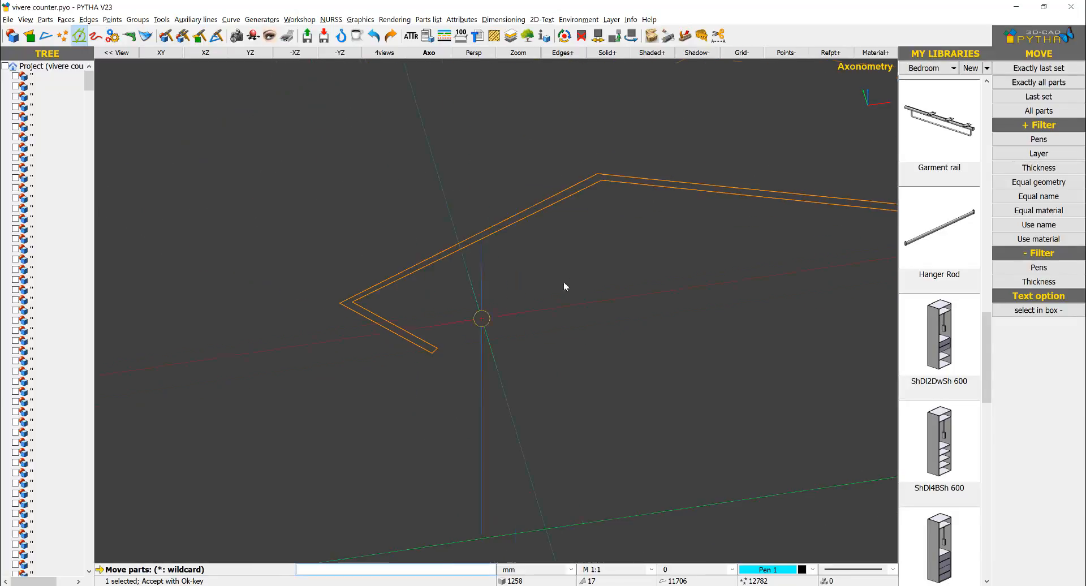
{"action": "right_click", "coordinate": [576, 270]}
{"action": "scroll", "coordinate": [575, 269], "scroll_direction": "down", "scroll_amount": 3}
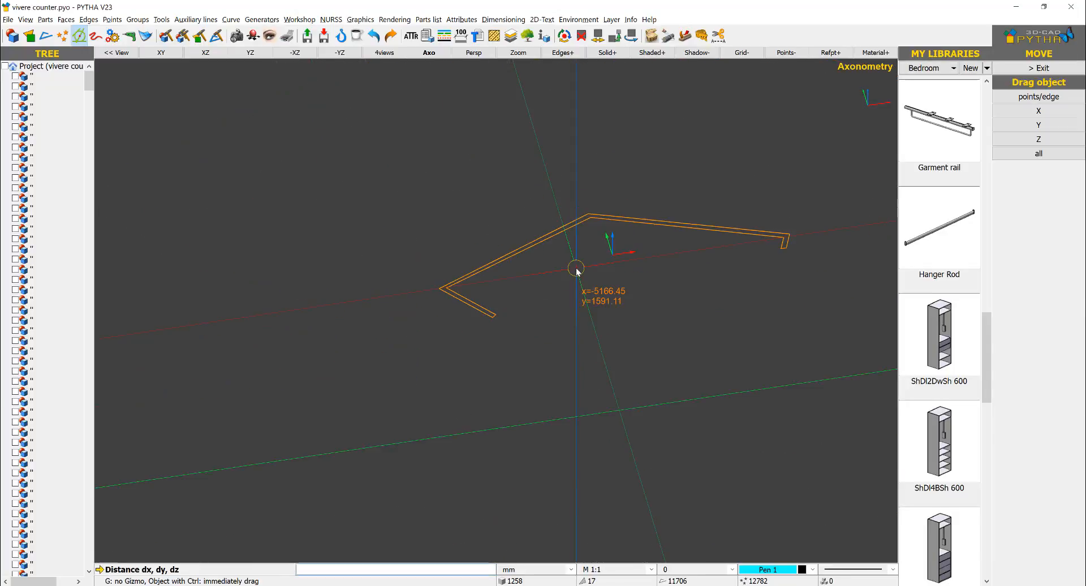
{"action": "left_click", "coordinate": [612, 236]}
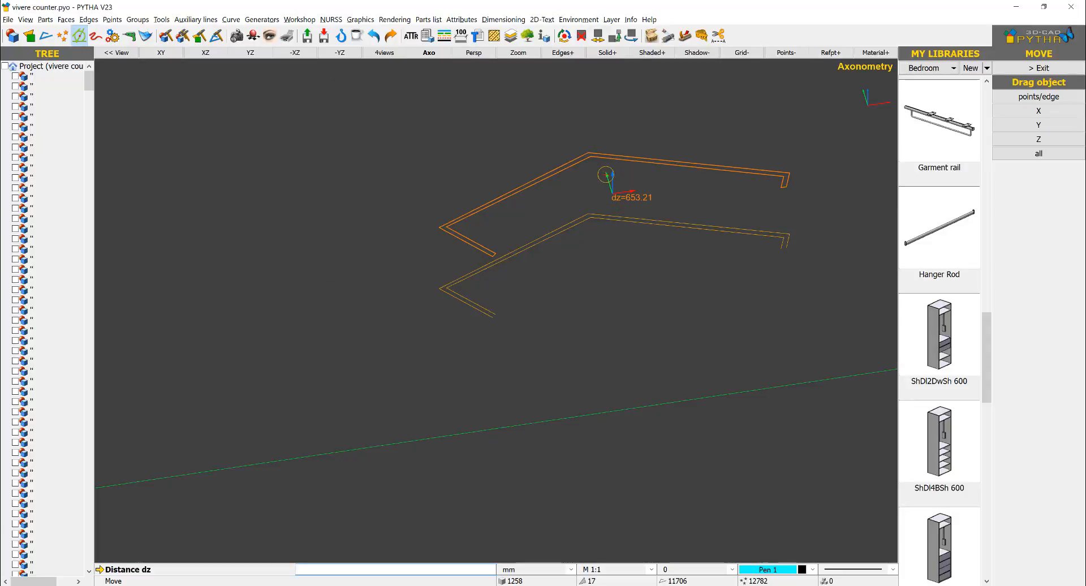
{"action": "type", "text": "500"}
{"action": "key", "text": "Return"}
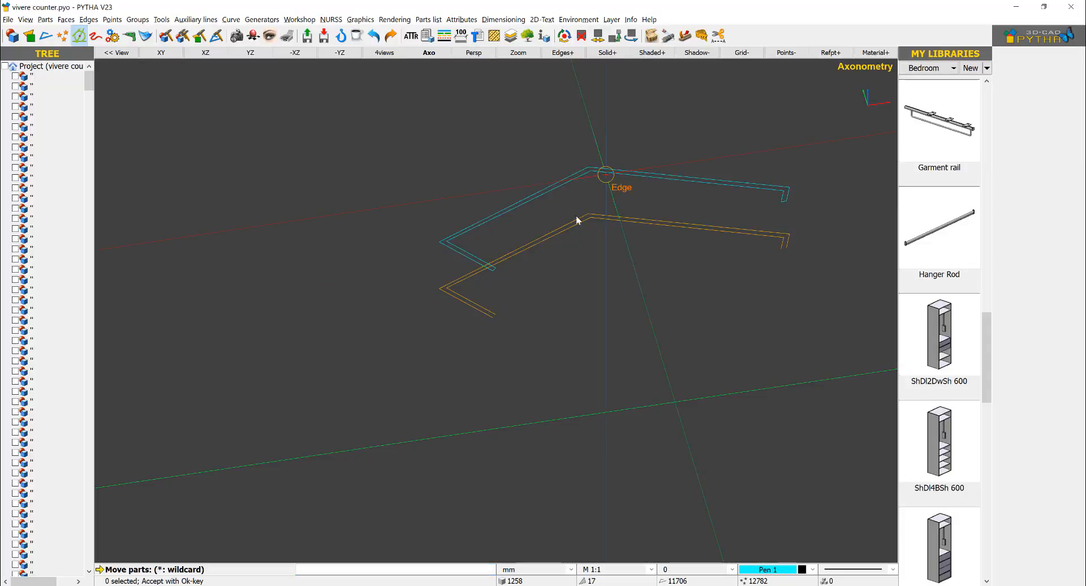
Step: Delete the copied outline edges lying below the raised partition face
{"action": "right_click", "coordinate": [616, 198]}
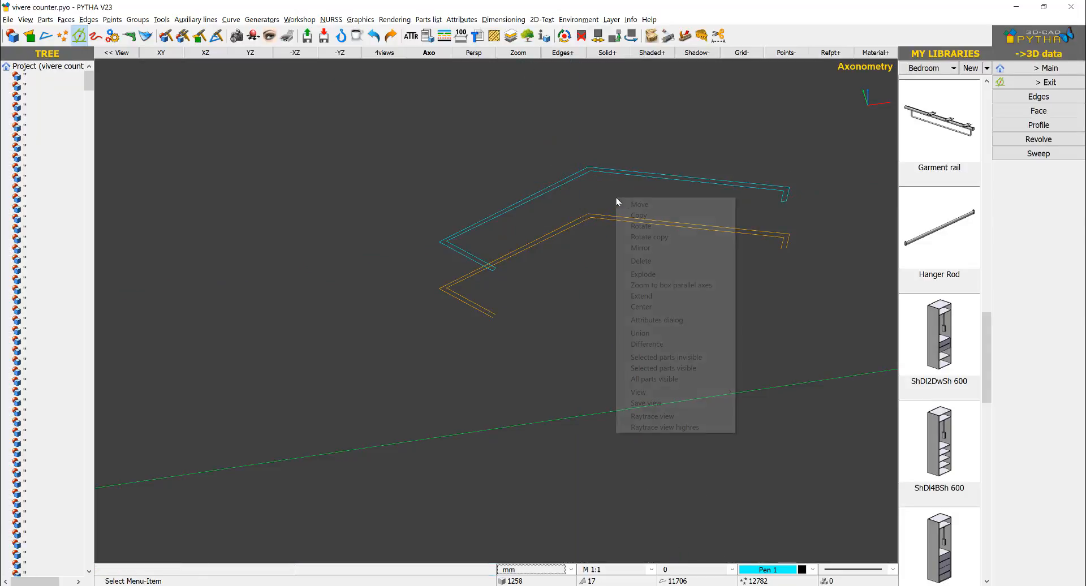
{"action": "left_click", "coordinate": [642, 261]}
{"action": "right_click", "coordinate": [625, 281]}
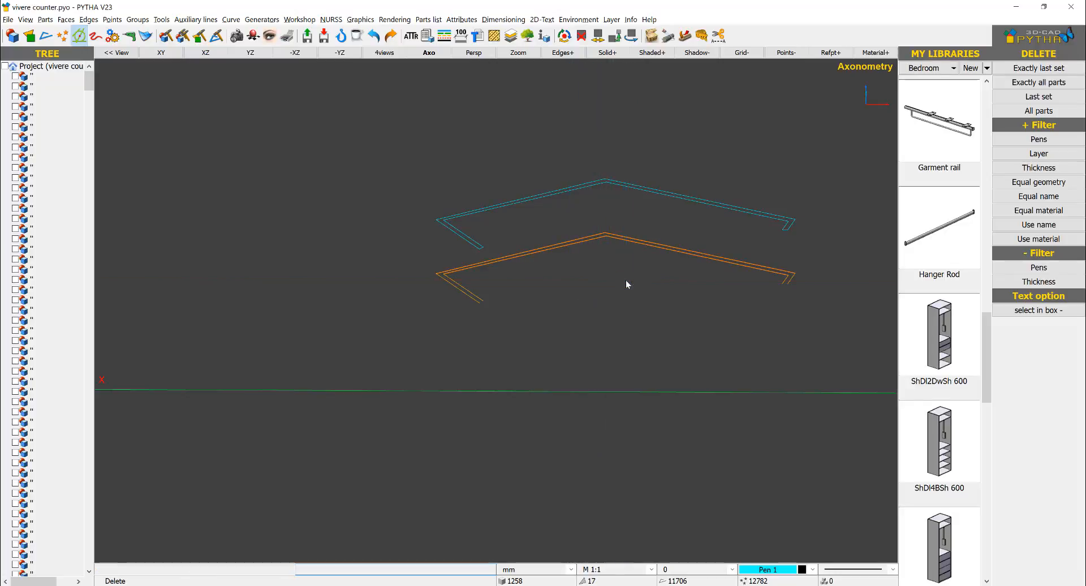
{"action": "left_click_drag", "start_coordinate": [817, 261], "coordinate": [775, 300]}
{"action": "left_click_drag", "start_coordinate": [505, 283], "coordinate": [334, 391]}
{"action": "right_click", "coordinate": [516, 350]}
{"action": "right_click", "coordinate": [491, 154]}
Step: Move the partition face back down 500 mm in the Z direction and finish the Move command
{"action": "right_click", "coordinate": [497, 146]}
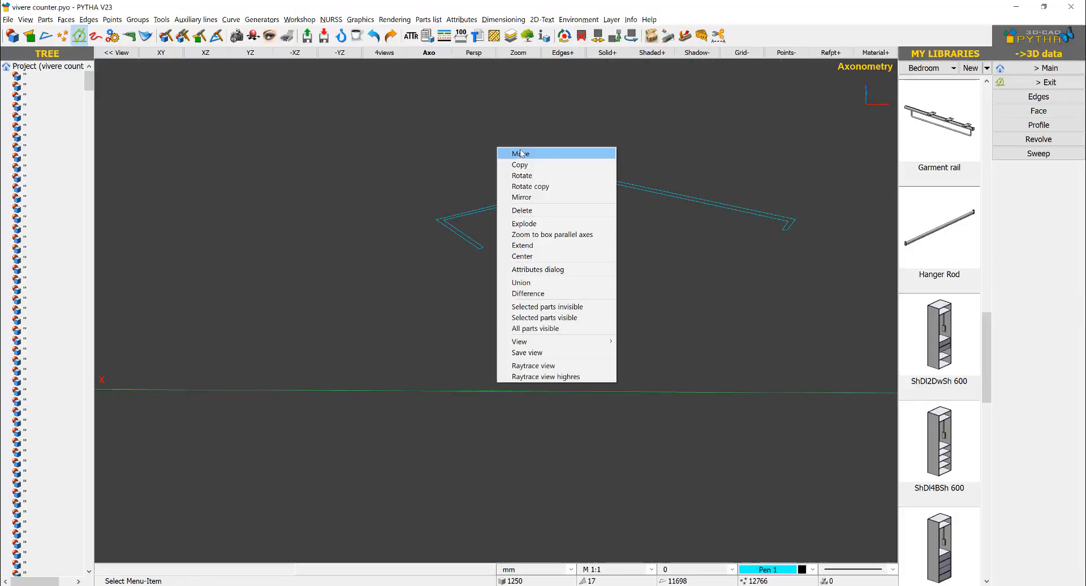
{"action": "left_click", "coordinate": [517, 153]}
{"action": "left_click_drag", "start_coordinate": [643, 115], "coordinate": [543, 264]}
{"action": "right_click", "coordinate": [543, 264]}
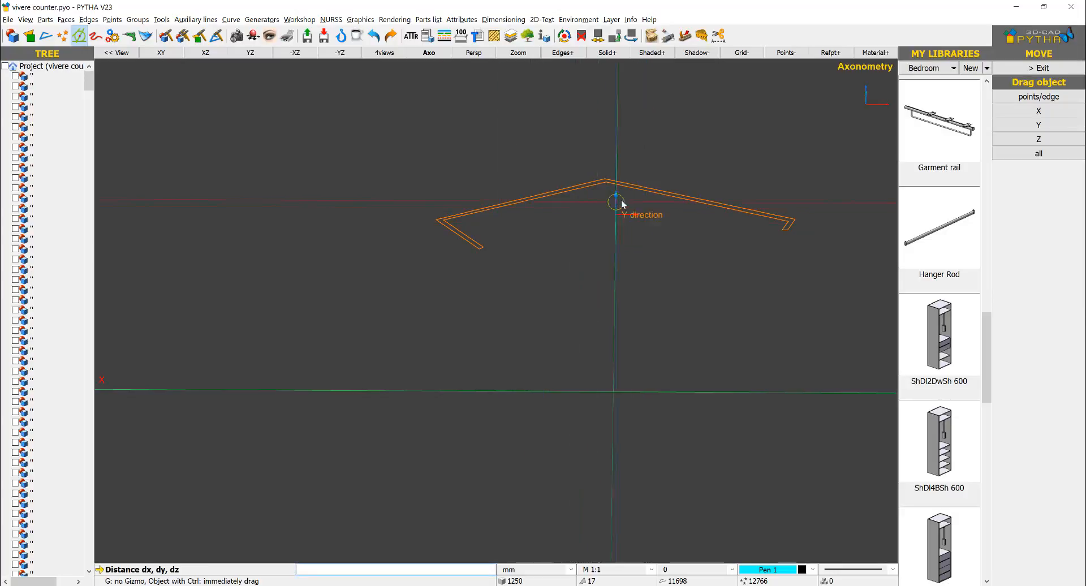
{"action": "middle_click_drag", "start_coordinate": [639, 226], "coordinate": [647, 229]}
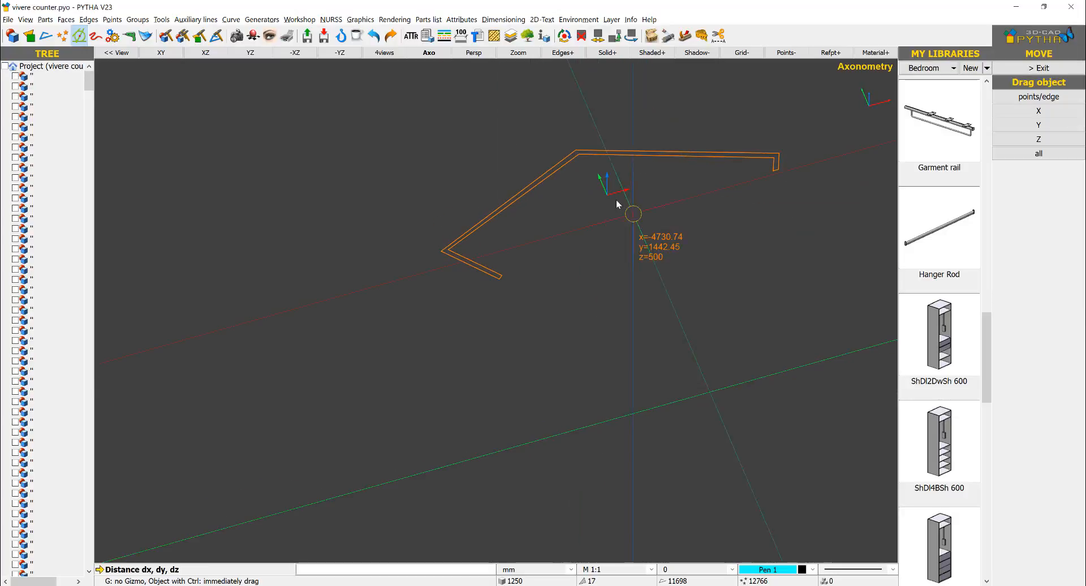
{"action": "left_click_drag", "start_coordinate": [610, 180], "coordinate": [604, 226]}
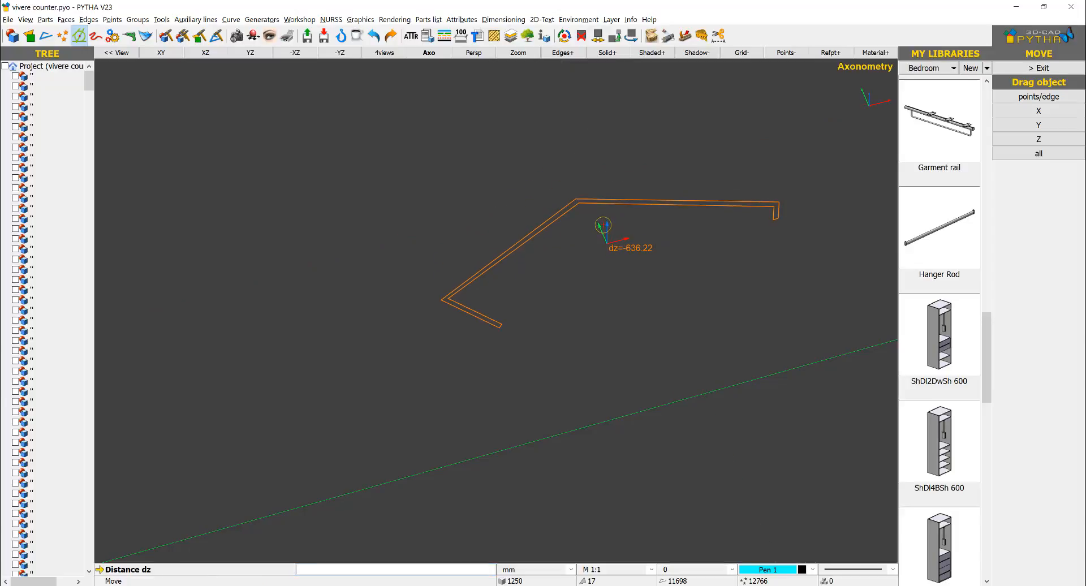
{"action": "type", "text": "500"}
{"action": "key", "text": "Return"}
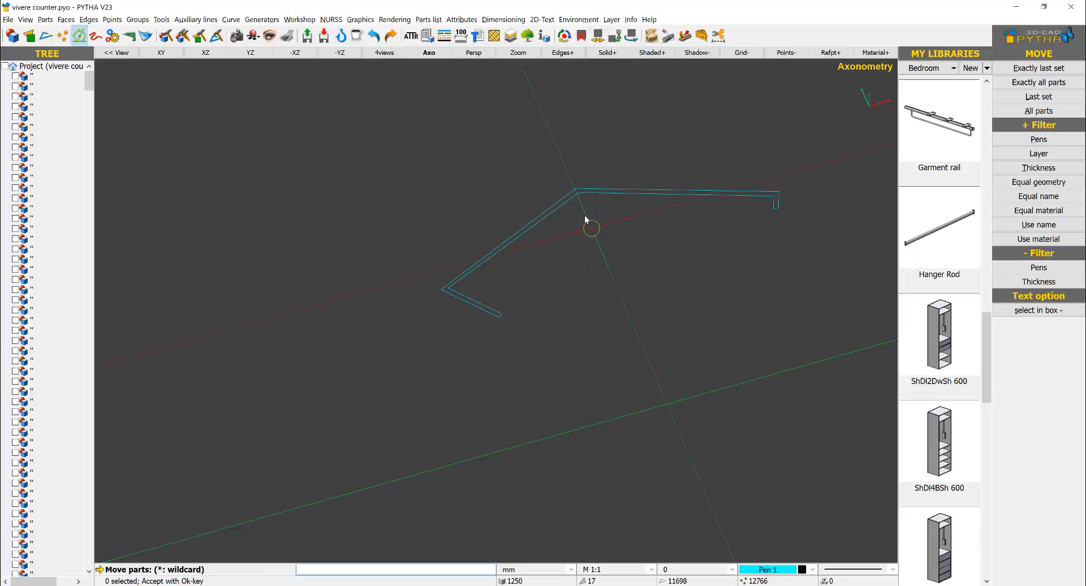
{"action": "middle_click_drag", "start_coordinate": [586, 220], "coordinate": [541, 276]}
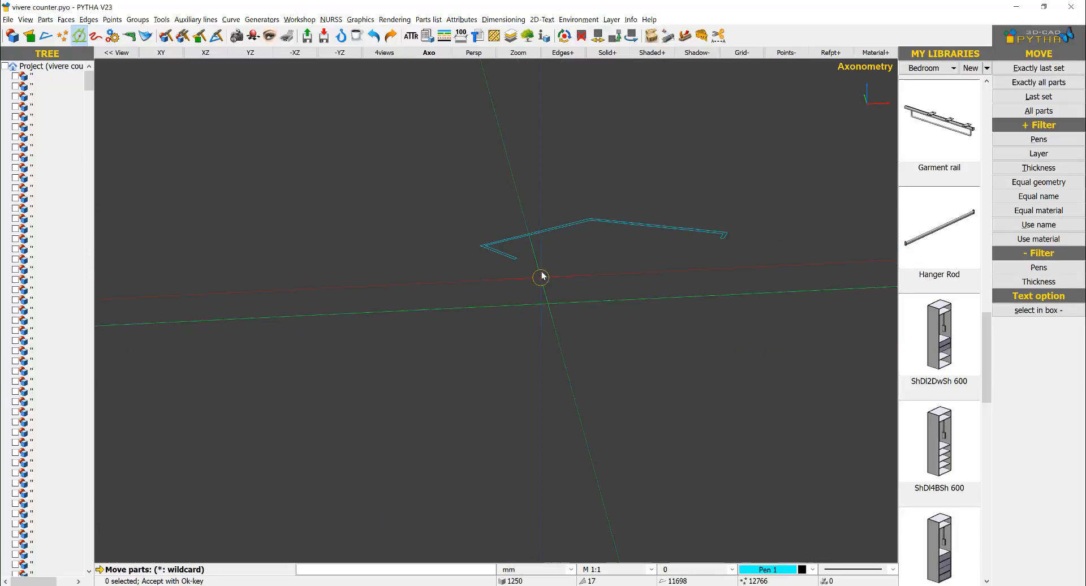
{"action": "scroll", "coordinate": [541, 276], "scroll_direction": "down", "scroll_amount": 3}
{"action": "key", "text": "Escape"}
Step: Start copying parts of the plan drawing, selecting the counter's outer and inner outline edges at the pointed end
{"action": "middle_click_drag", "start_coordinate": [640, 260], "coordinate": [320, 315]}
{"action": "scroll", "coordinate": [636, 295], "scroll_direction": "up", "scroll_amount": 4}
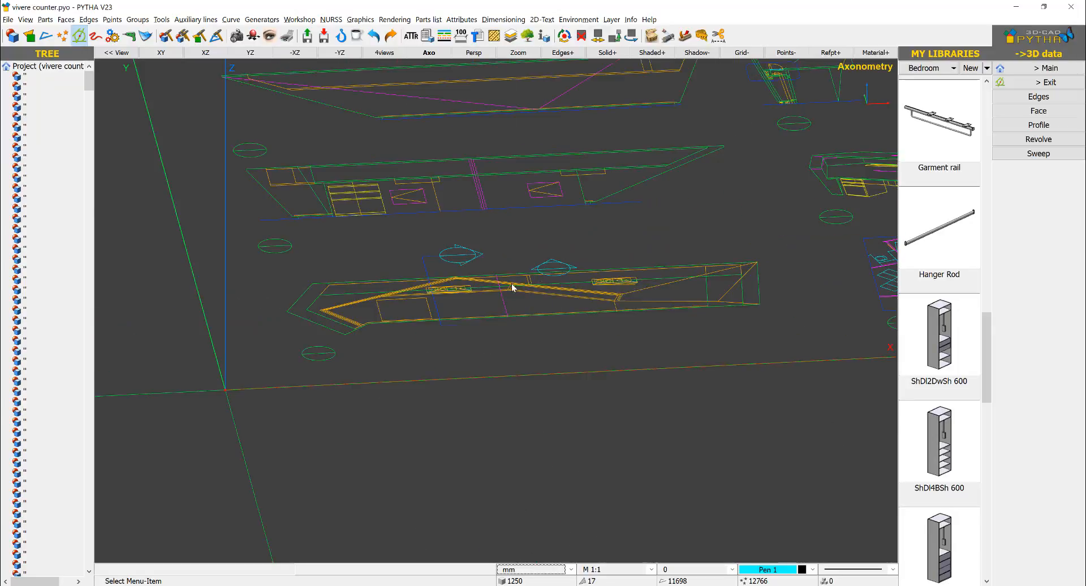
{"action": "scroll", "coordinate": [511, 284], "scroll_direction": "up", "scroll_amount": 3}
{"action": "middle_click_drag", "start_coordinate": [528, 273], "coordinate": [554, 308]}
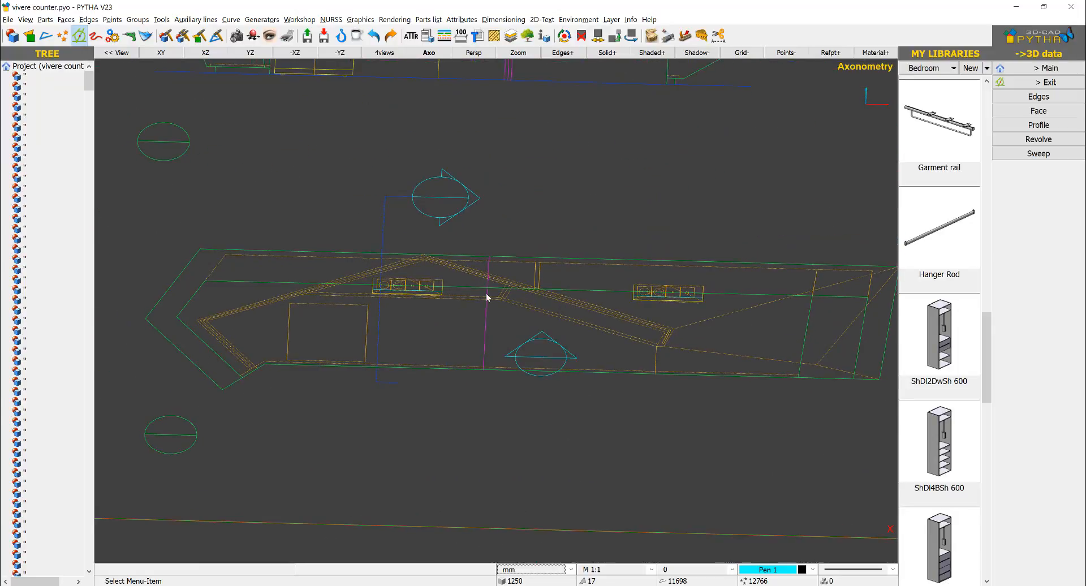
{"action": "left_click", "coordinate": [1038, 83]}
{"action": "right_click", "coordinate": [547, 154]}
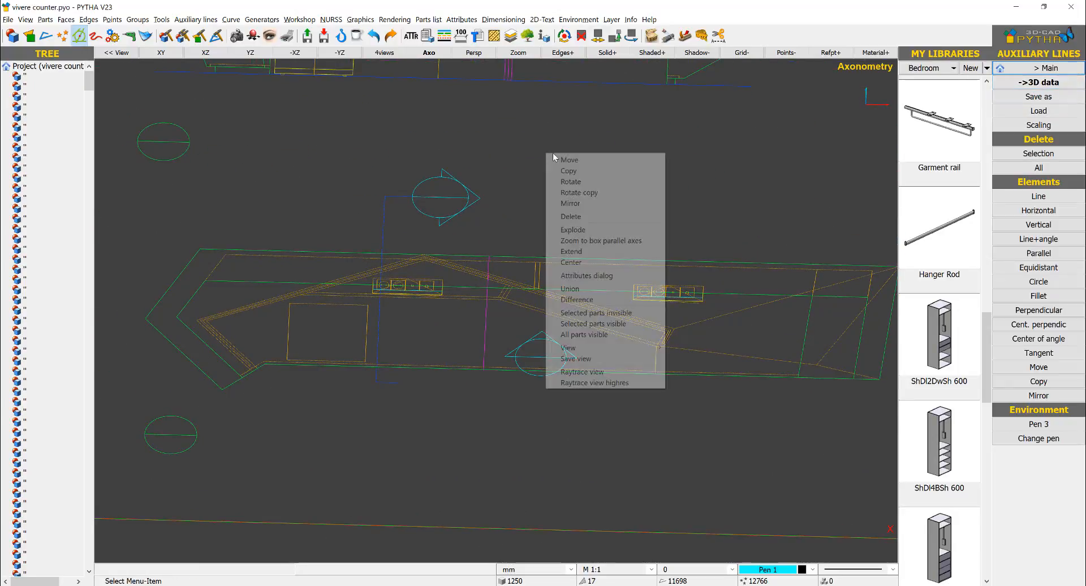
{"action": "left_click", "coordinate": [579, 171]}
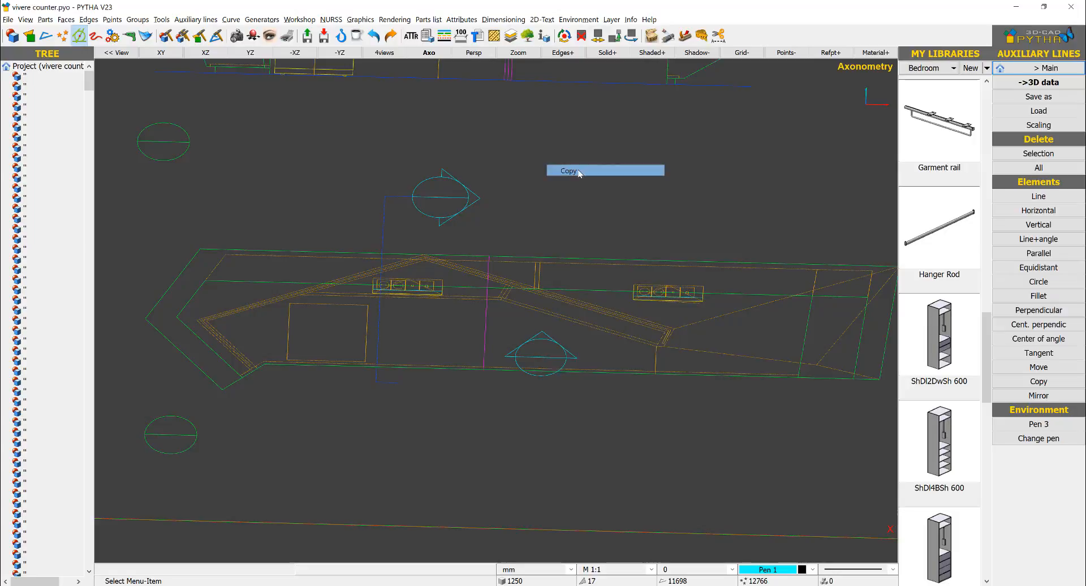
{"action": "left_click", "coordinate": [181, 356]}
{"action": "left_click", "coordinate": [187, 324]}
{"action": "left_click", "coordinate": [189, 300]}
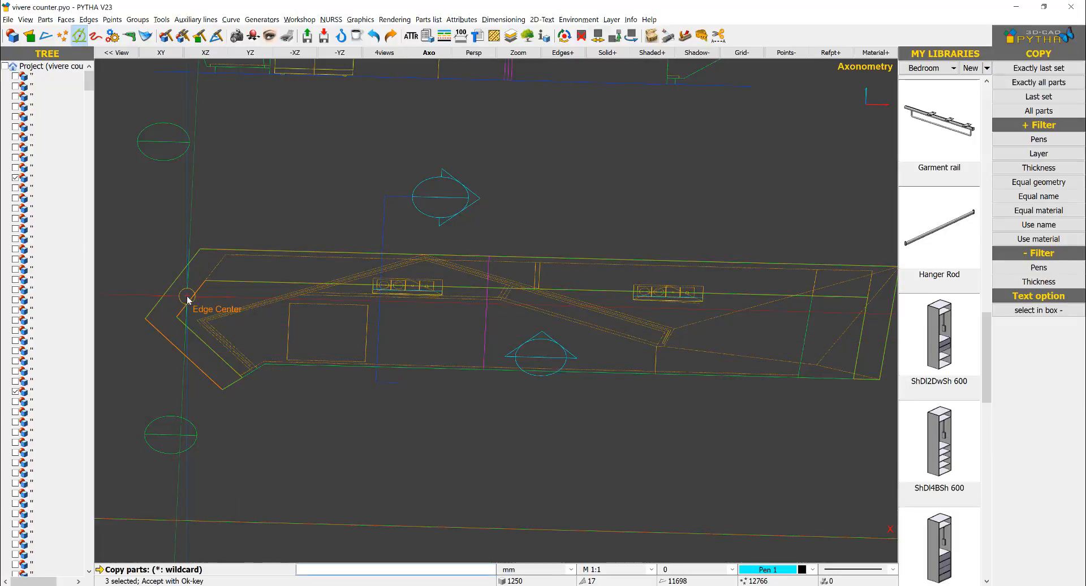
{"action": "left_click", "coordinate": [196, 322]}
{"action": "left_click", "coordinate": [184, 321]}
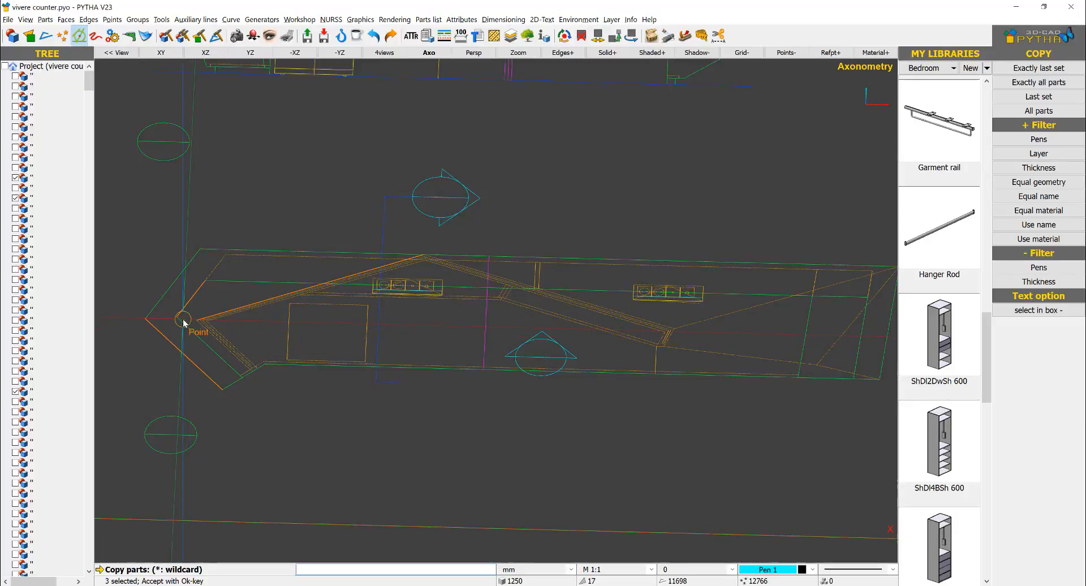
{"action": "left_click", "coordinate": [171, 287]}
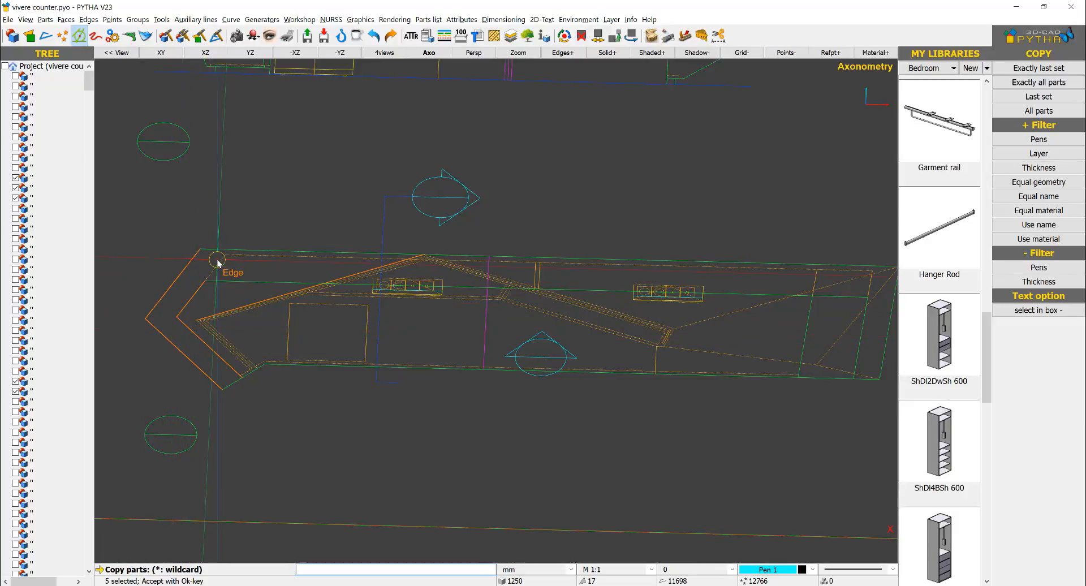
Step: Add the counter's long outer and inner outline edges and the slanted far-end edges to the copy selection and accept it
{"action": "left_click", "coordinate": [218, 263]}
{"action": "left_click", "coordinate": [238, 260]}
{"action": "left_click", "coordinate": [256, 246]}
{"action": "middle_click_drag", "start_coordinate": [695, 259], "coordinate": [503, 242]}
{"action": "left_click", "coordinate": [678, 247]}
{"action": "left_click", "coordinate": [671, 318]}
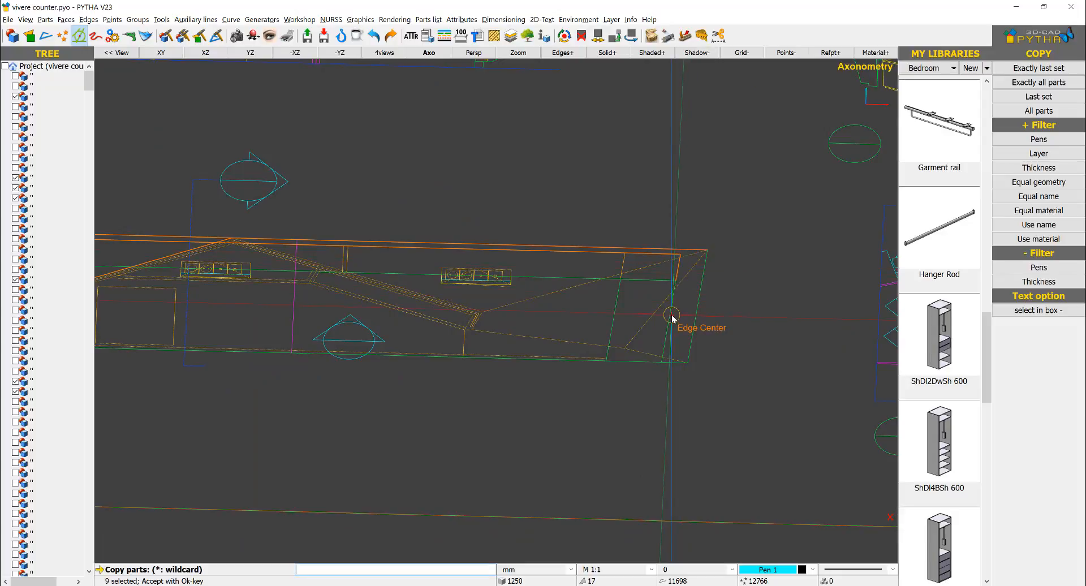
{"action": "left_click", "coordinate": [695, 301]}
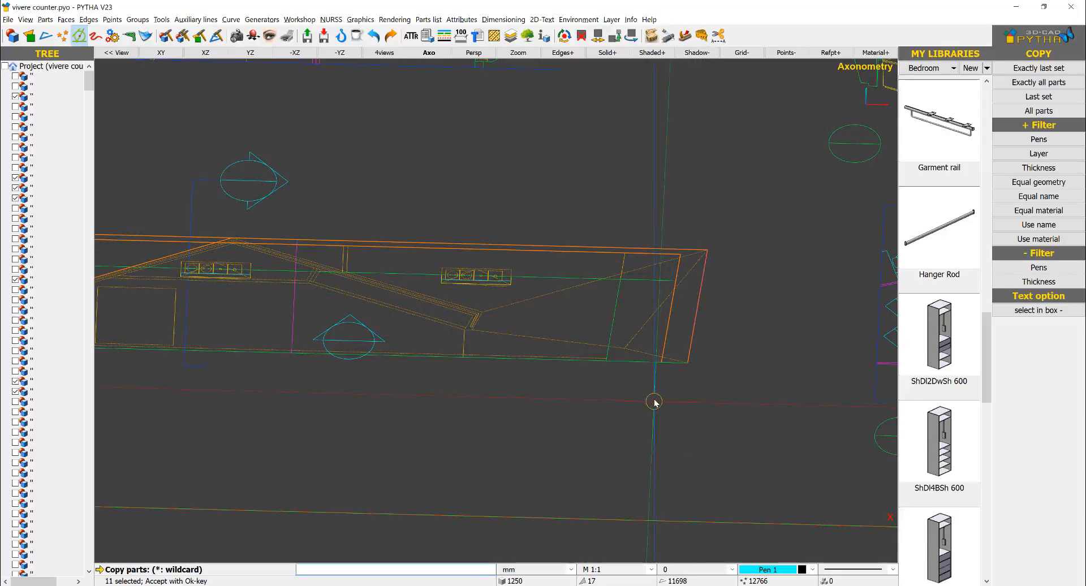
{"action": "scroll", "coordinate": [650, 395], "scroll_direction": "down", "scroll_amount": 3}
{"action": "scroll", "coordinate": [410, 432], "scroll_direction": "down", "scroll_amount": 8}
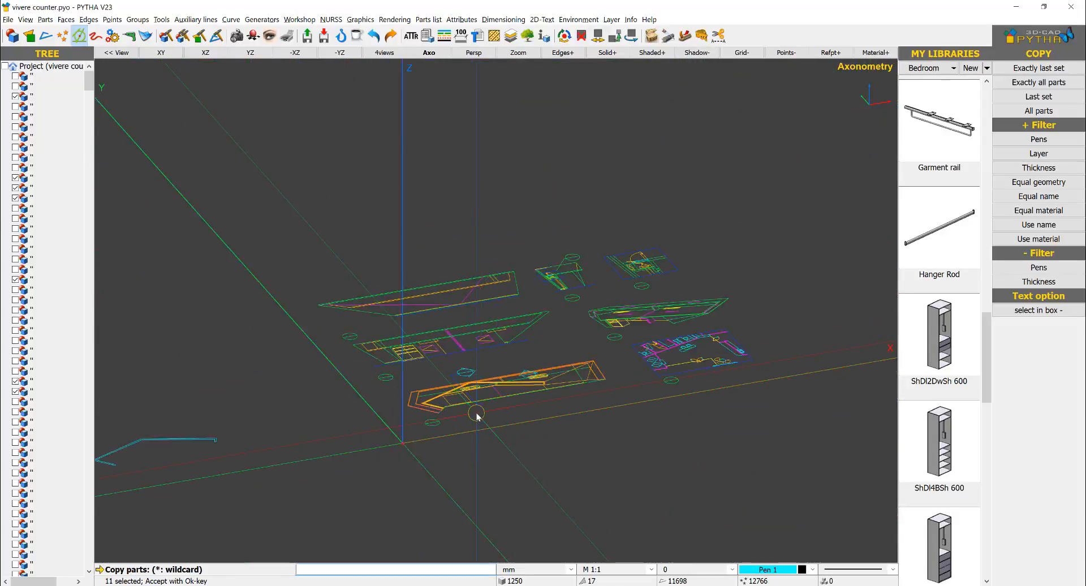
{"action": "right_click", "coordinate": [600, 370]}
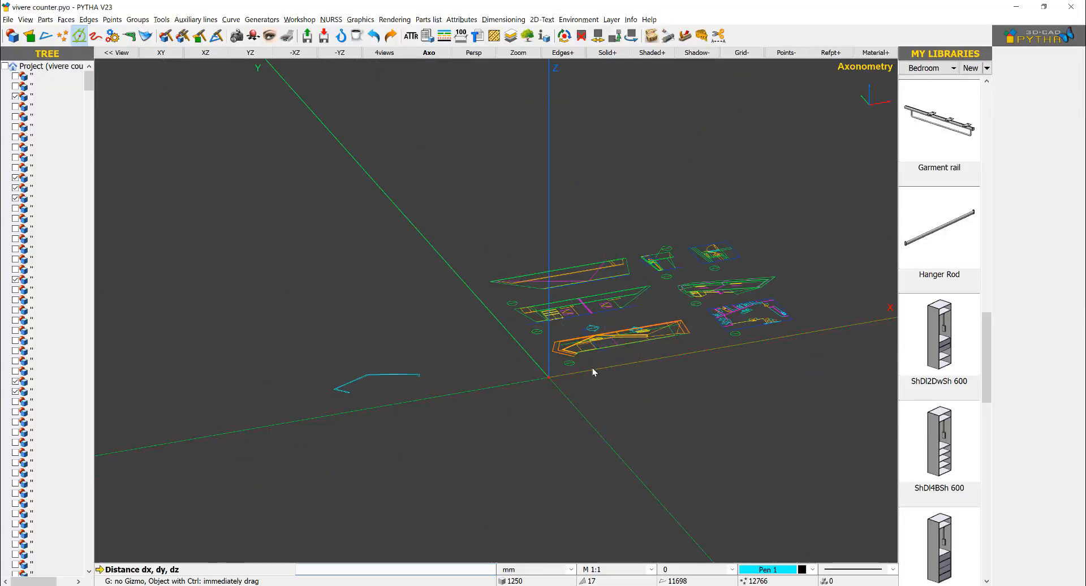
Step: Copy the selected outline edges once, from the partition's end corner in the plan to the matching corner of the separate partition face
{"action": "scroll", "coordinate": [592, 368], "scroll_direction": "up", "scroll_amount": 6}
{"action": "scroll", "coordinate": [515, 271], "scroll_direction": "up", "scroll_amount": 3}
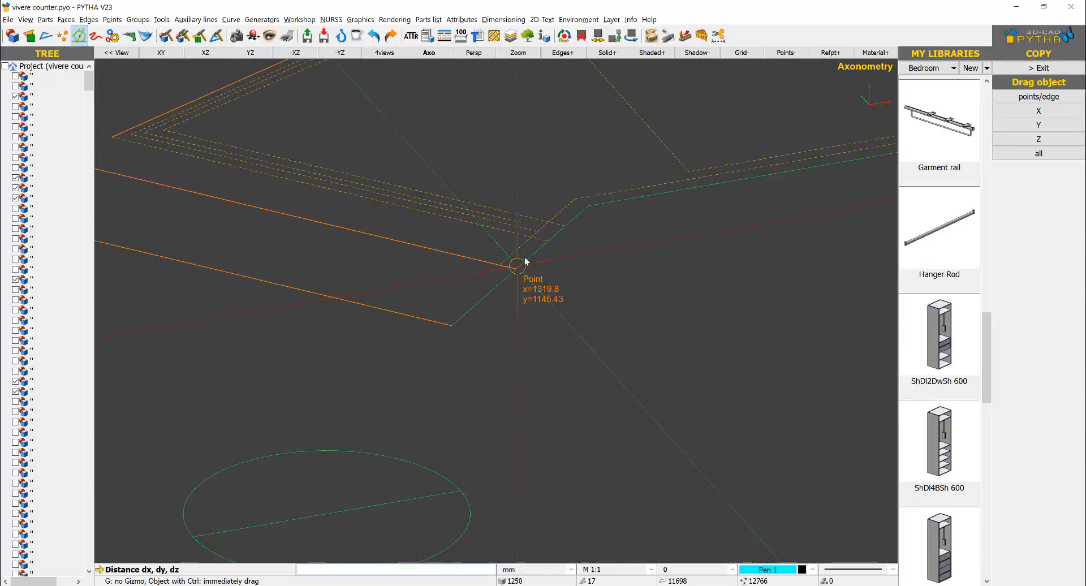
{"action": "left_click", "coordinate": [568, 231]}
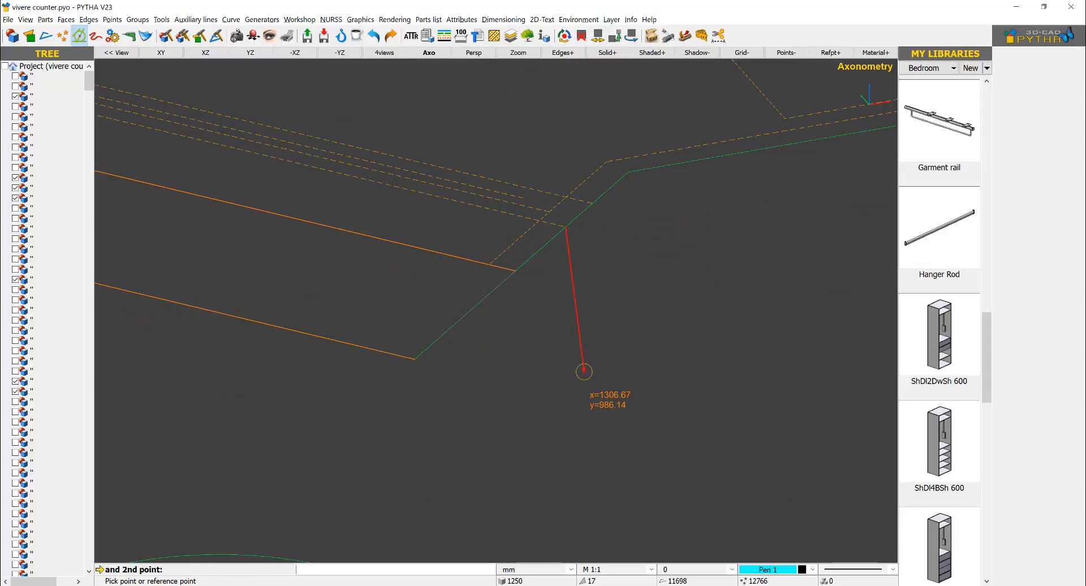
{"action": "scroll", "coordinate": [582, 366], "scroll_direction": "down", "scroll_amount": 5}
{"action": "scroll", "coordinate": [540, 351], "scroll_direction": "up", "scroll_amount": 2}
{"action": "scroll", "coordinate": [540, 350], "scroll_direction": "down", "scroll_amount": 7}
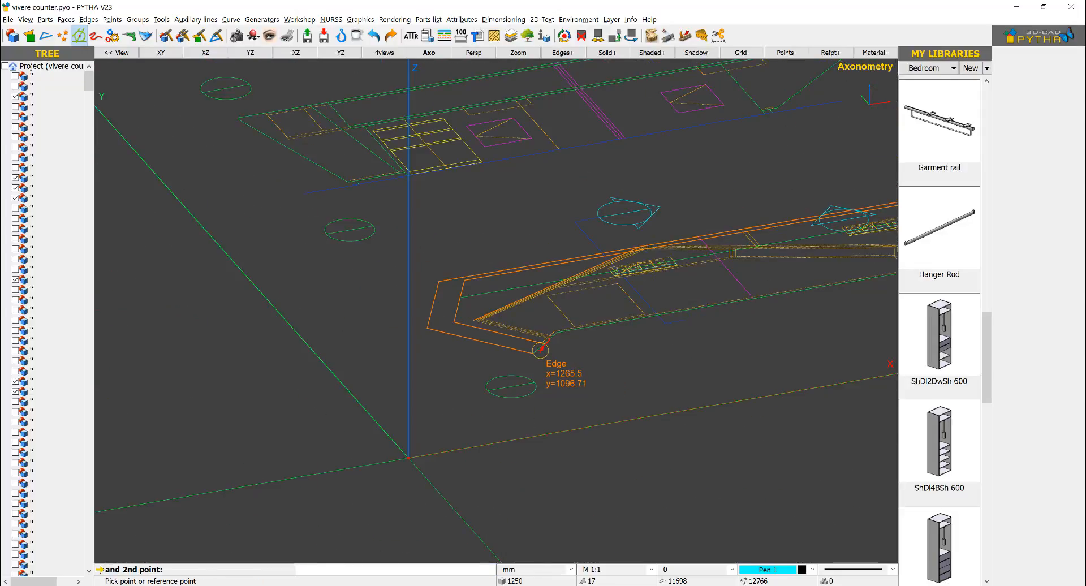
{"action": "scroll", "coordinate": [288, 419], "scroll_direction": "up", "scroll_amount": 3}
{"action": "scroll", "coordinate": [288, 419], "scroll_direction": "up", "scroll_amount": 4}
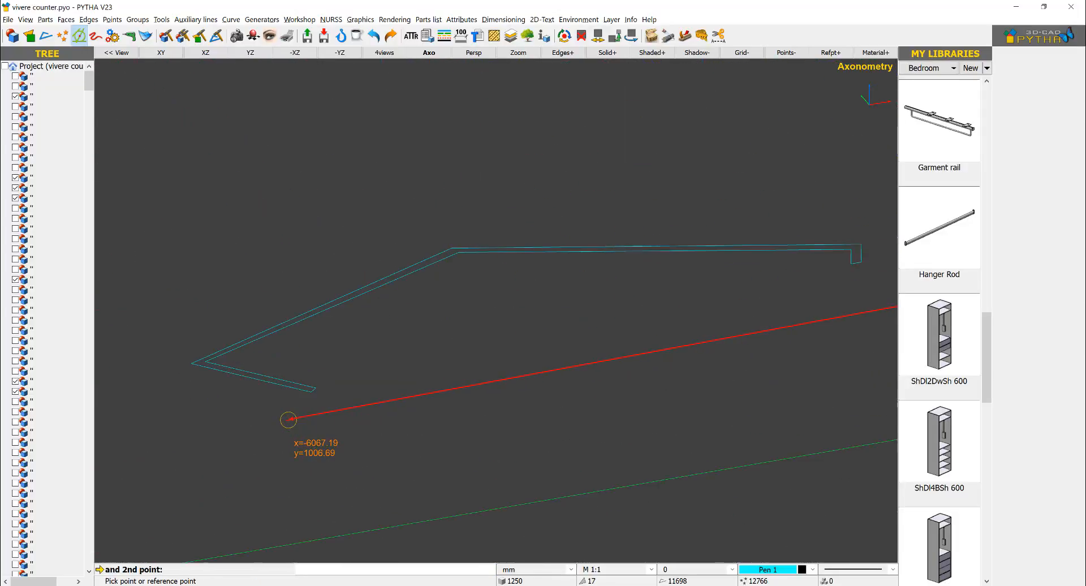
{"action": "left_click", "coordinate": [334, 370]}
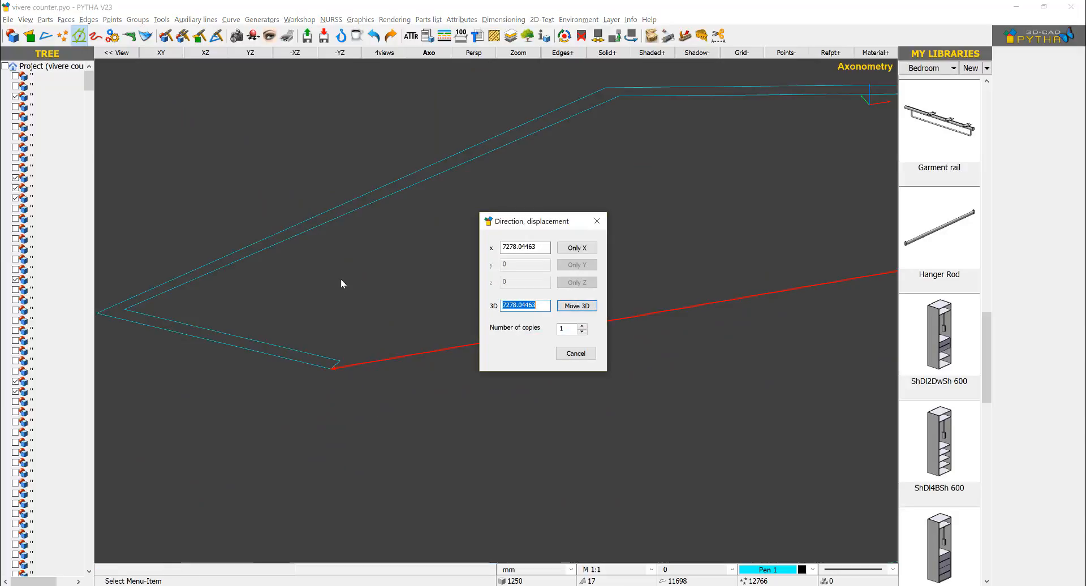
{"action": "key", "text": "Return"}
{"action": "scroll", "coordinate": [382, 293], "scroll_direction": "down", "scroll_amount": 5}
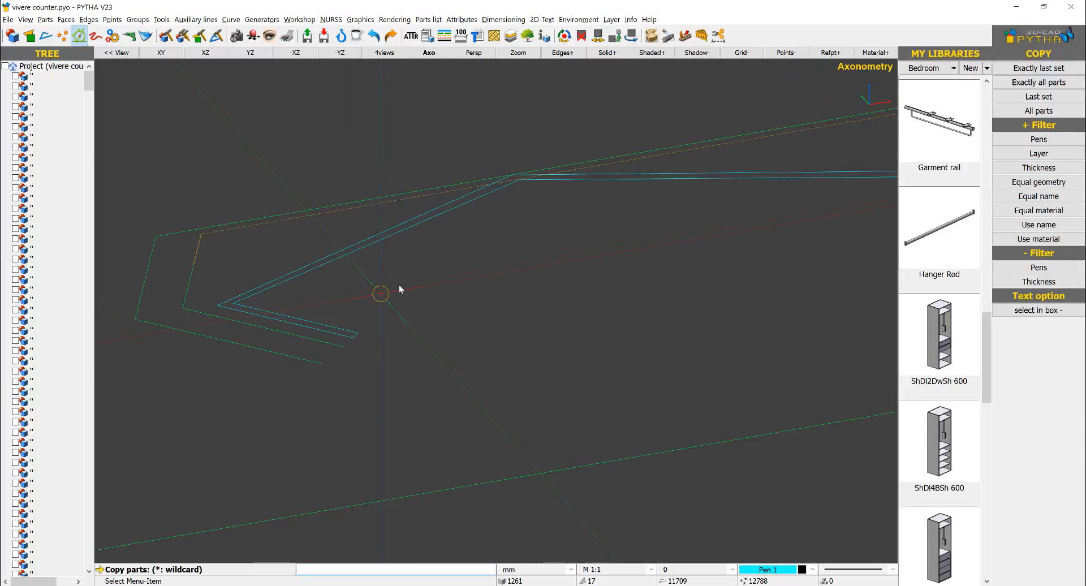
{"action": "key", "text": "Escape"}
Step: Examine the copied counter outline around the partition face and compare it with the original plan drawing
{"action": "middle_click_drag", "start_coordinate": [533, 244], "coordinate": [547, 304]}
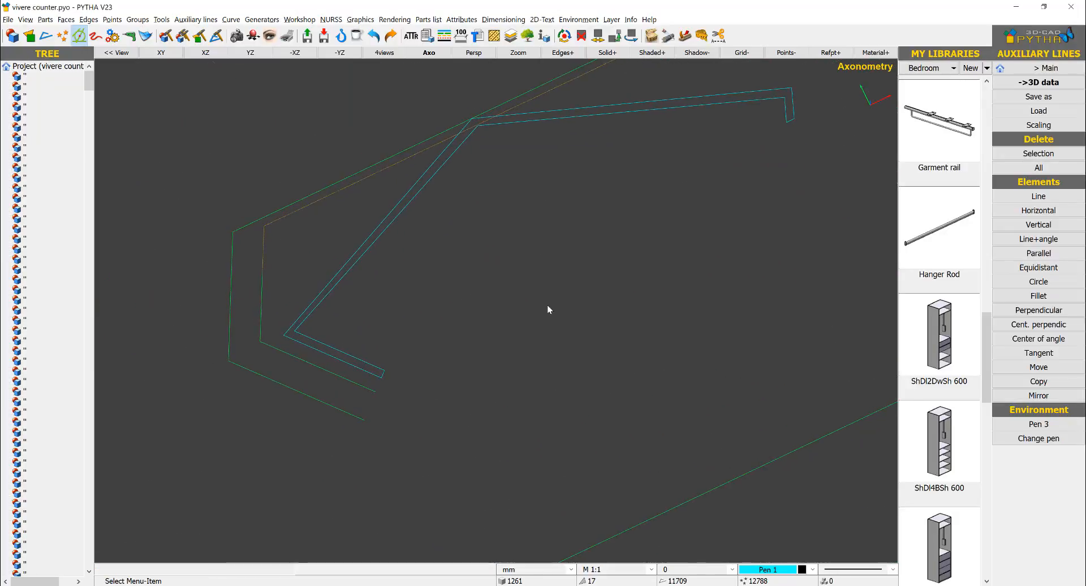
{"action": "scroll", "coordinate": [547, 304], "scroll_direction": "down", "scroll_amount": 5}
{"action": "scroll", "coordinate": [476, 336], "scroll_direction": "down", "scroll_amount": 4}
{"action": "scroll", "coordinate": [629, 204], "scroll_direction": "up", "scroll_amount": 4}
{"action": "scroll", "coordinate": [552, 213], "scroll_direction": "up", "scroll_amount": 2}
{"action": "scroll", "coordinate": [552, 213], "scroll_direction": "up", "scroll_amount": 5}
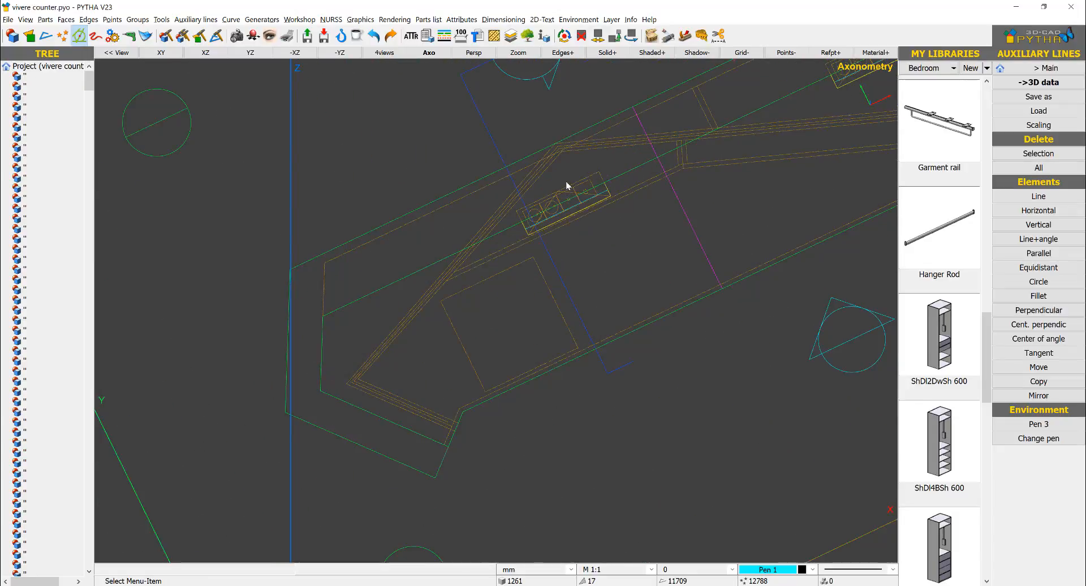
{"action": "scroll", "coordinate": [565, 184], "scroll_direction": "down", "scroll_amount": 4}
{"action": "middle_click_drag", "start_coordinate": [257, 367], "coordinate": [679, 172]}
{"action": "scroll", "coordinate": [667, 169], "scroll_direction": "down", "scroll_amount": 1}
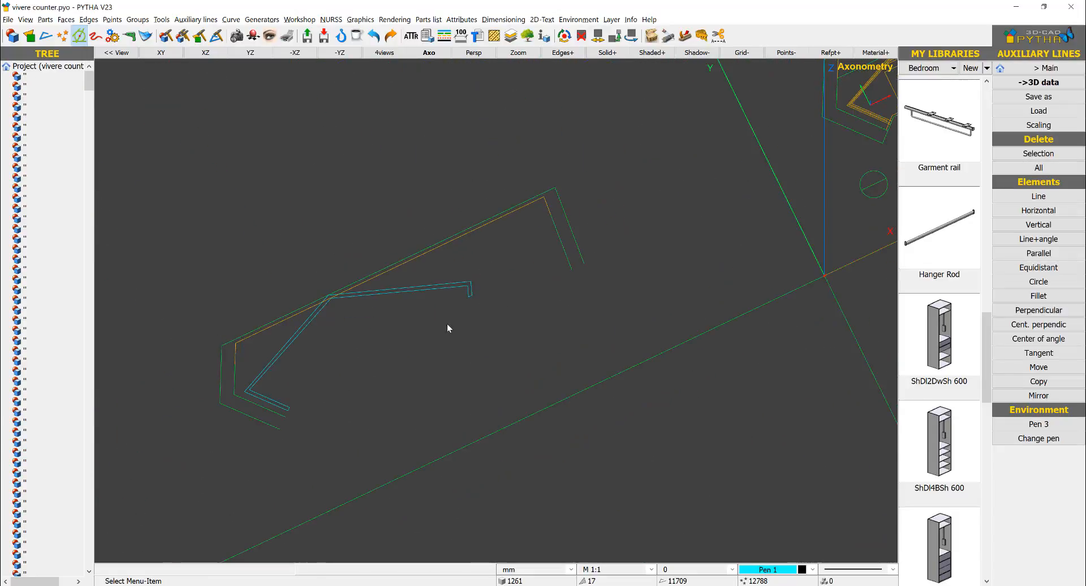
Step: Create a closed face from the copied counter outline by tracing its outer corners, far end and inner corners
{"action": "left_click", "coordinate": [1047, 83]}
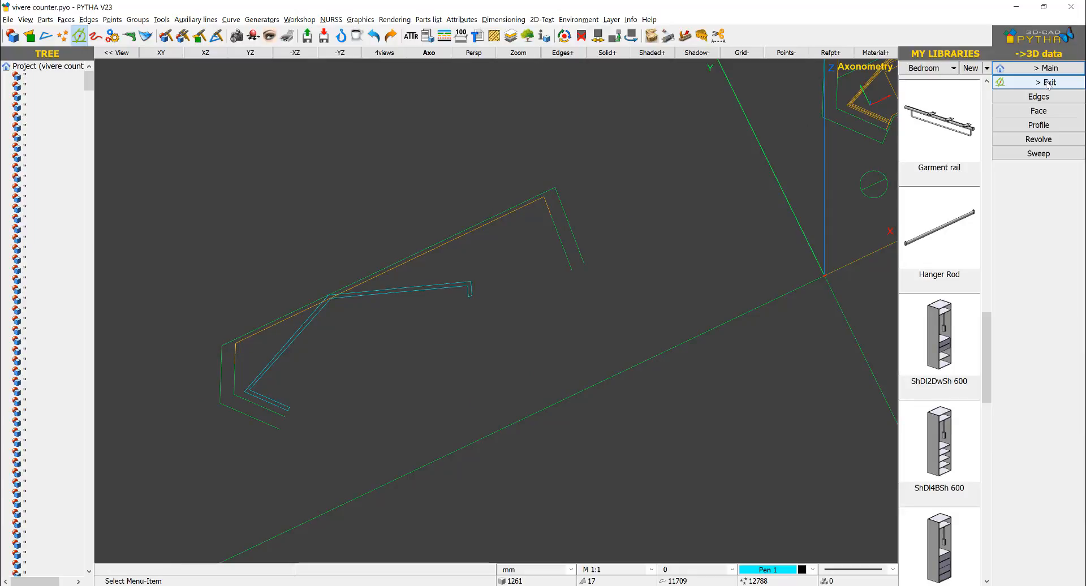
{"action": "left_click", "coordinate": [1039, 111]}
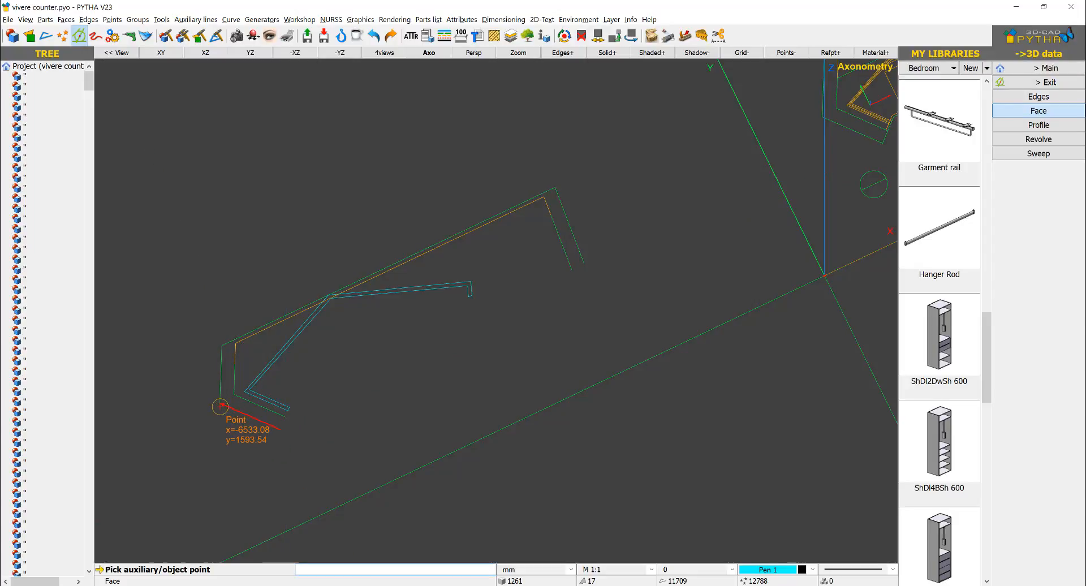
{"action": "left_click", "coordinate": [221, 406]}
{"action": "left_click", "coordinate": [220, 346]}
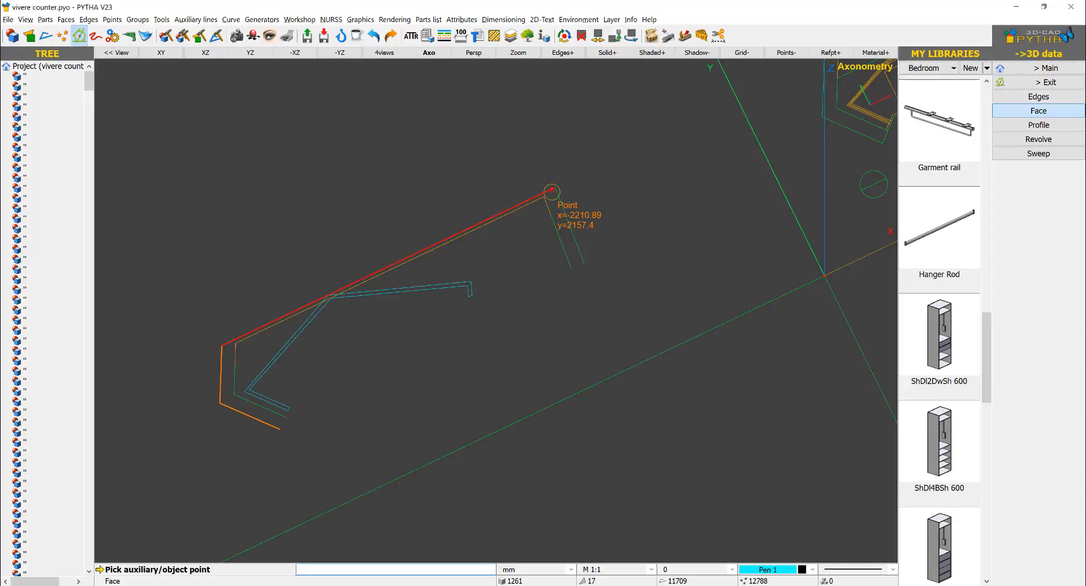
{"action": "left_click", "coordinate": [555, 188]}
{"action": "left_click", "coordinate": [583, 266]}
{"action": "left_click", "coordinate": [572, 269]}
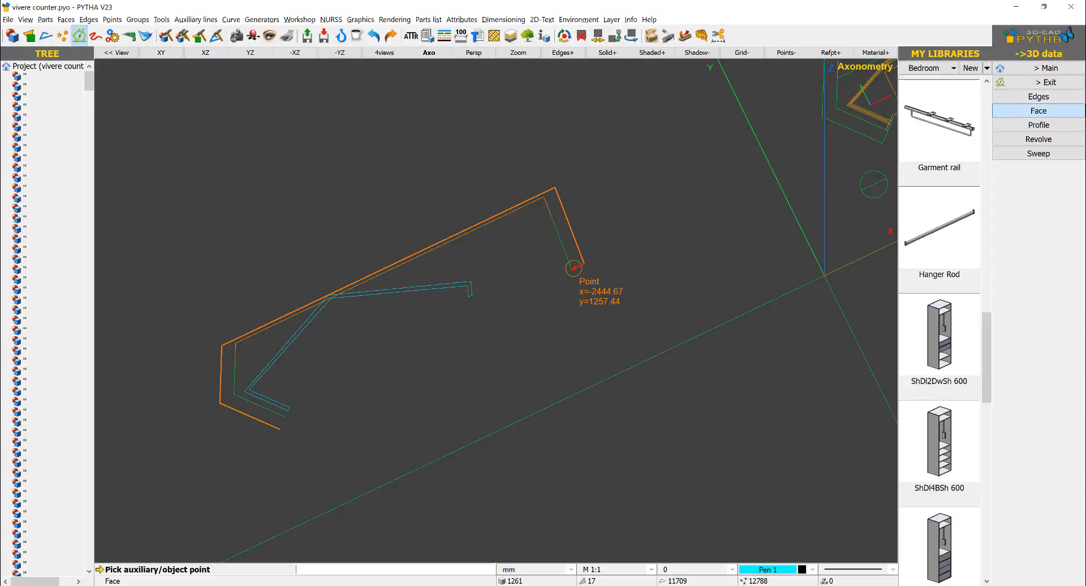
{"action": "left_click", "coordinate": [544, 196]}
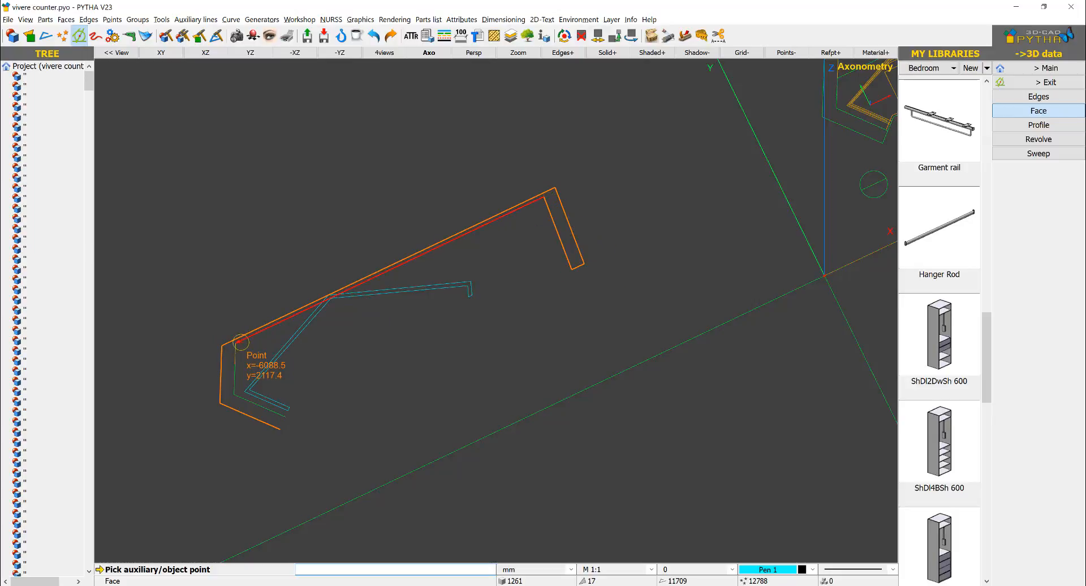
{"action": "left_click", "coordinate": [238, 341]}
{"action": "left_click", "coordinate": [233, 394]}
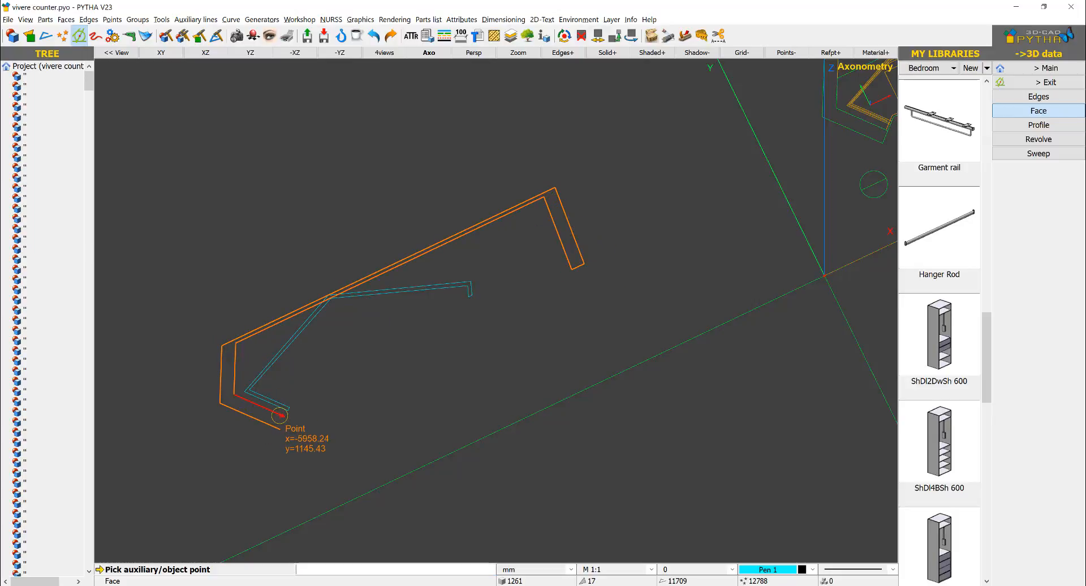
{"action": "left_click", "coordinate": [280, 415]}
{"action": "left_click", "coordinate": [504, 285]}
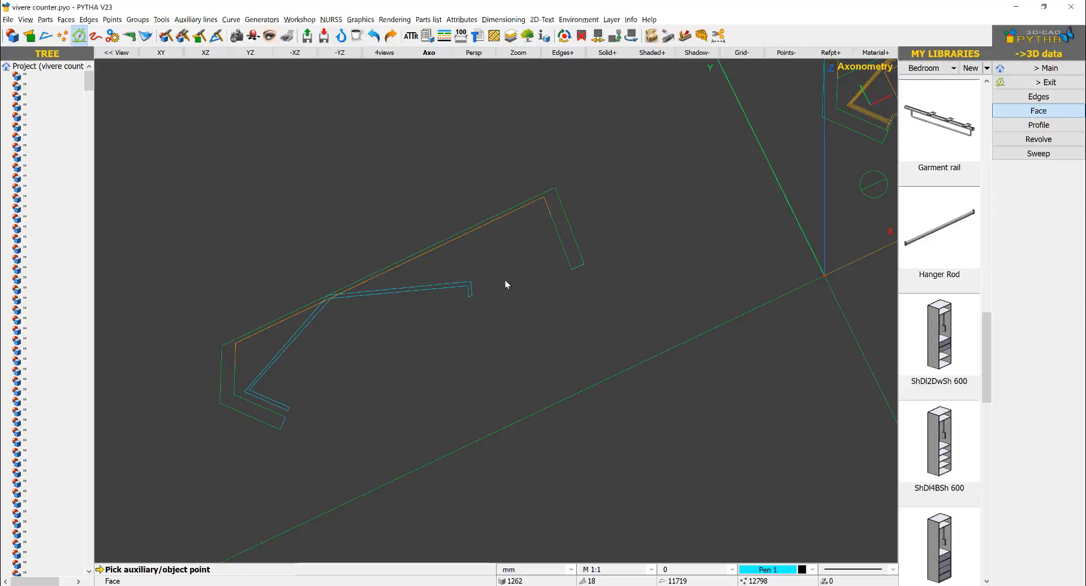
{"action": "key", "text": "Escape"}
Step: Move the new counter face up in the Z direction, clear of its source outline edges, and finish the Move command
{"action": "scroll", "coordinate": [517, 289], "scroll_direction": "down", "scroll_amount": 3}
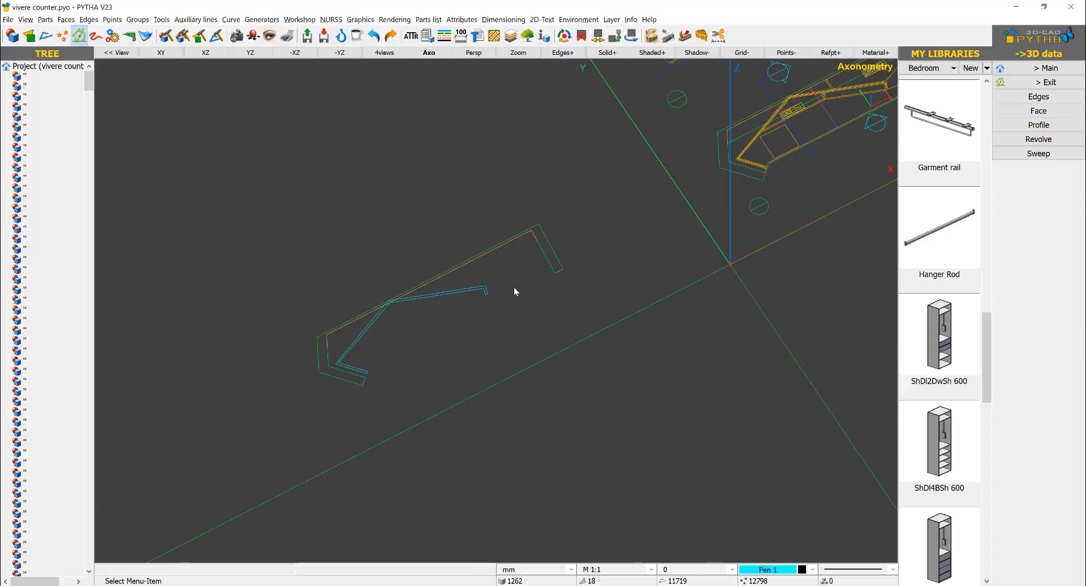
{"action": "middle_click_drag", "start_coordinate": [521, 294], "coordinate": [522, 304]}
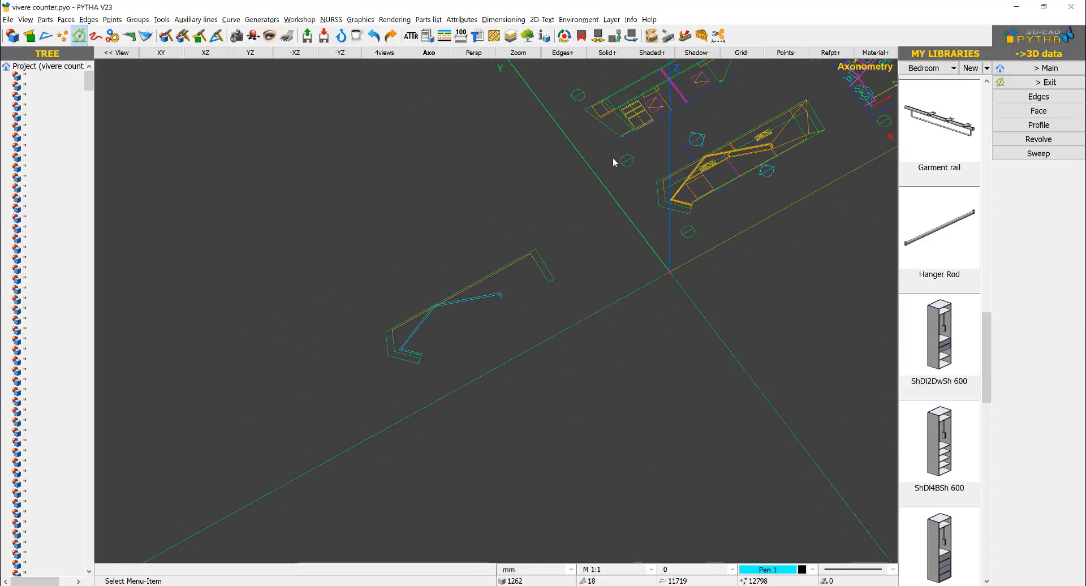
{"action": "middle_click_drag", "start_coordinate": [760, 96], "coordinate": [727, 181]}
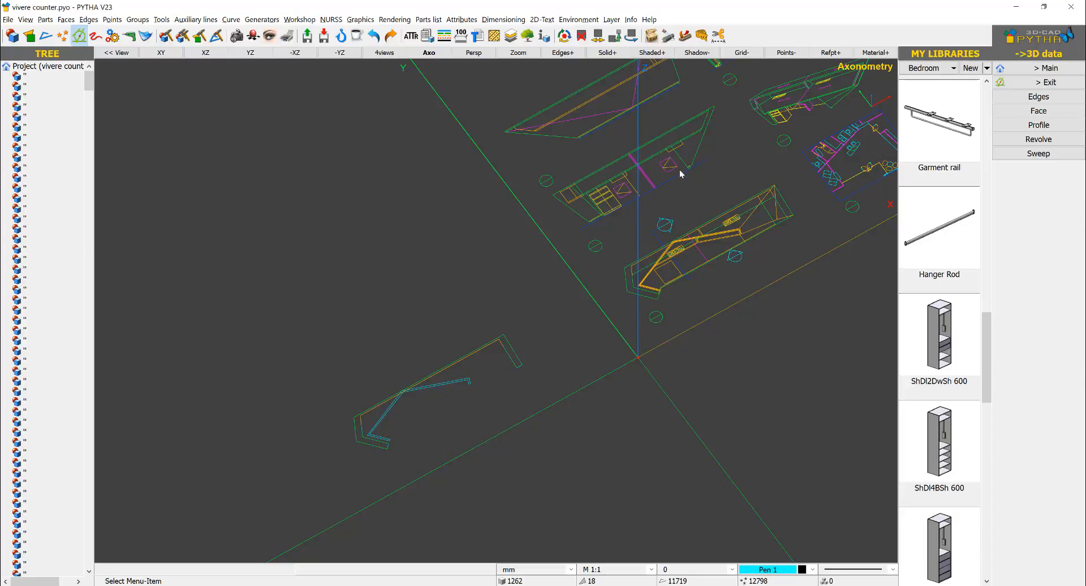
{"action": "scroll", "coordinate": [428, 384], "scroll_direction": "up", "scroll_amount": 3}
{"action": "scroll", "coordinate": [332, 505], "scroll_direction": "up", "scroll_amount": 2}
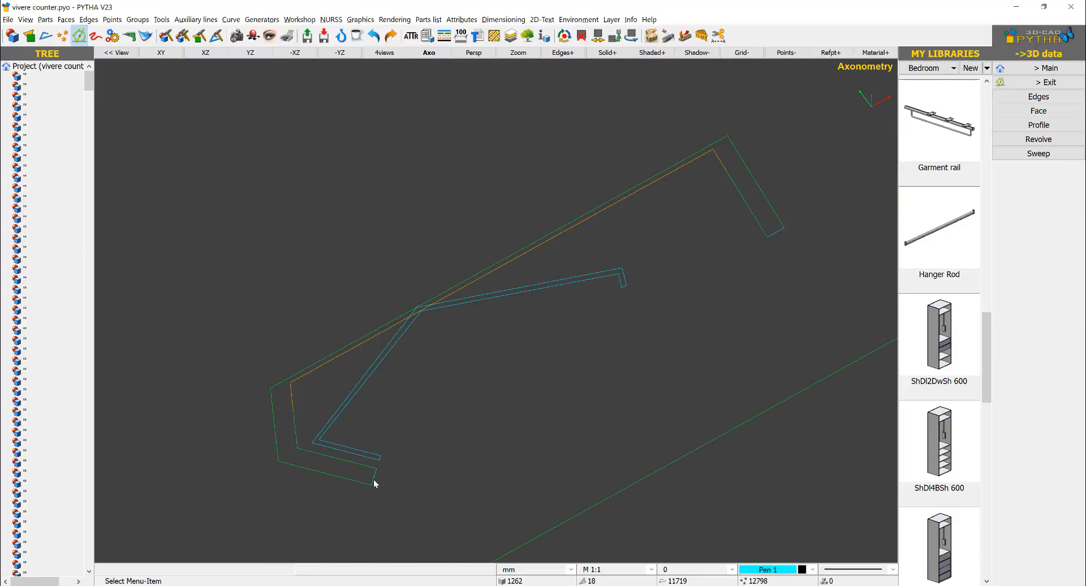
{"action": "right_click", "coordinate": [373, 483]}
{"action": "right_click", "coordinate": [263, 260]}
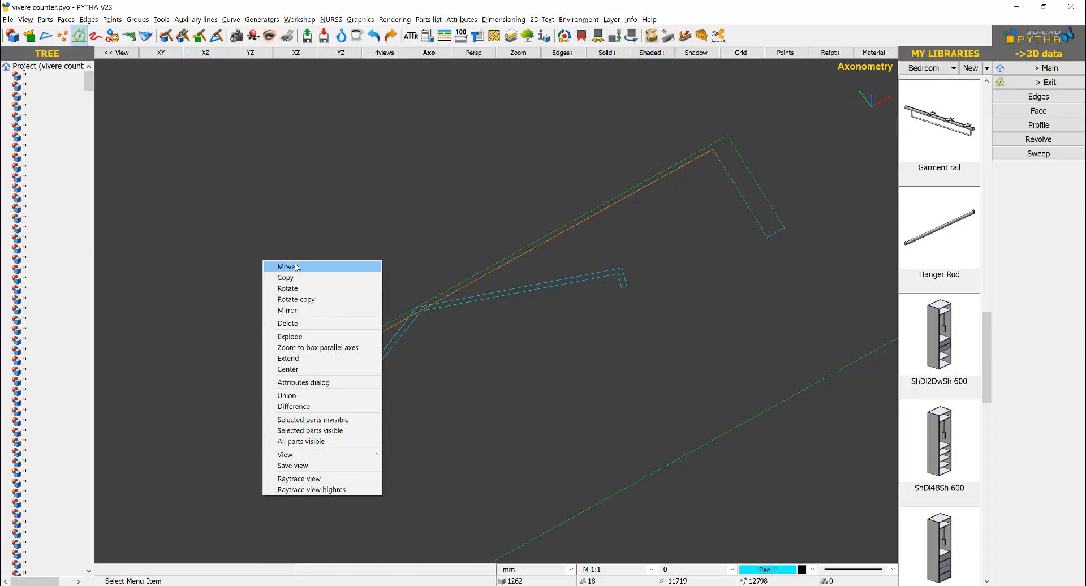
{"action": "left_click", "coordinate": [286, 266]}
{"action": "scroll", "coordinate": [422, 448], "scroll_direction": "up", "scroll_amount": 2}
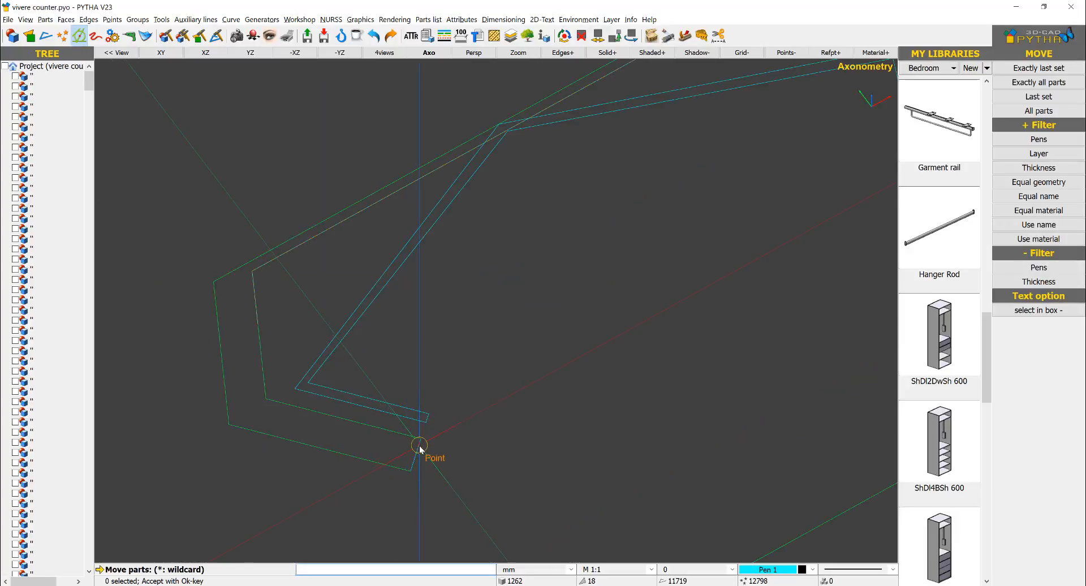
{"action": "left_click", "coordinate": [418, 457]}
{"action": "scroll", "coordinate": [436, 436], "scroll_direction": "down", "scroll_amount": 4}
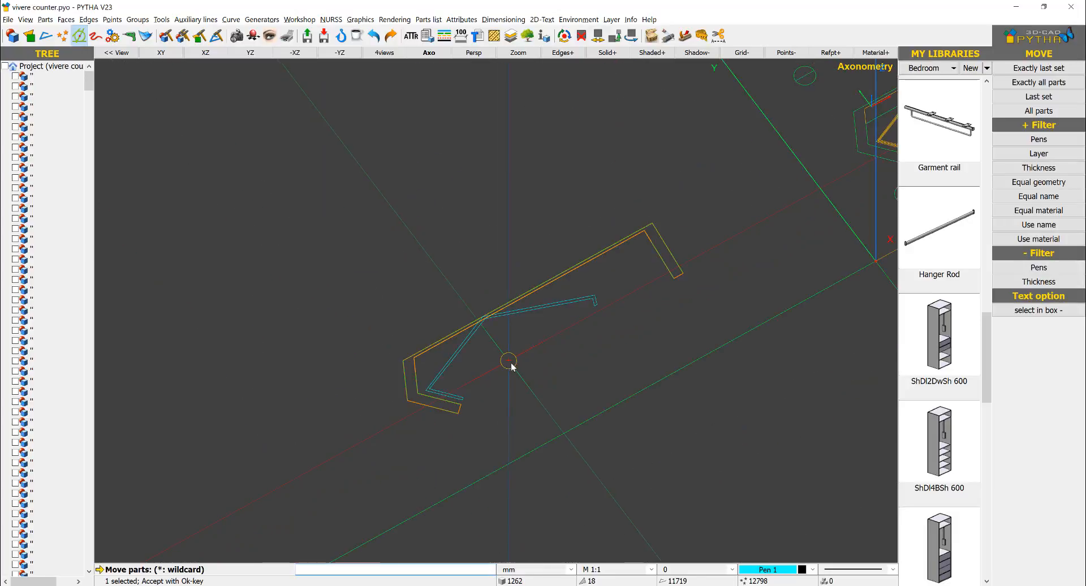
{"action": "right_click", "coordinate": [518, 318]}
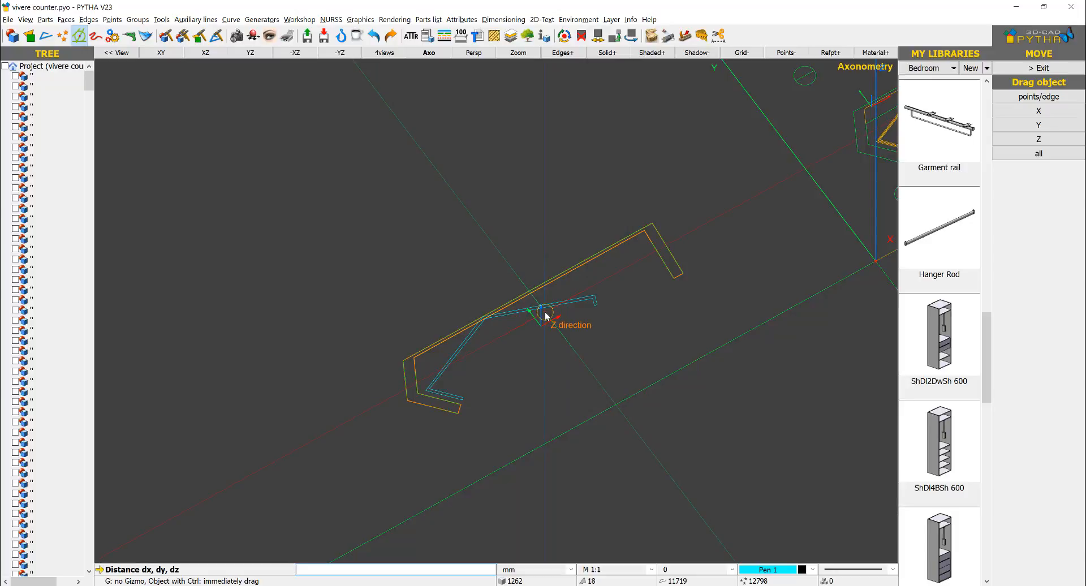
{"action": "left_click_drag", "start_coordinate": [546, 316], "coordinate": [540, 260]}
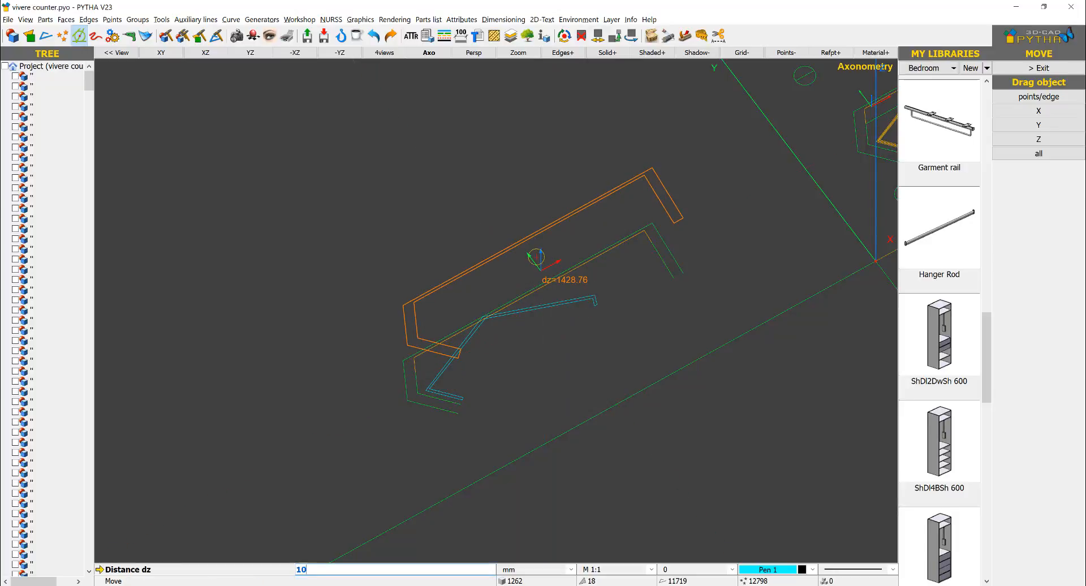
{"action": "key", "text": "Return"}
{"action": "middle_click_drag", "start_coordinate": [589, 303], "coordinate": [578, 240]}
{"action": "key", "text": "Escape"}
Step: Delete the main edges of the copied counter outline around the partition face, keeping both closed faces
{"action": "right_click", "coordinate": [596, 253]}
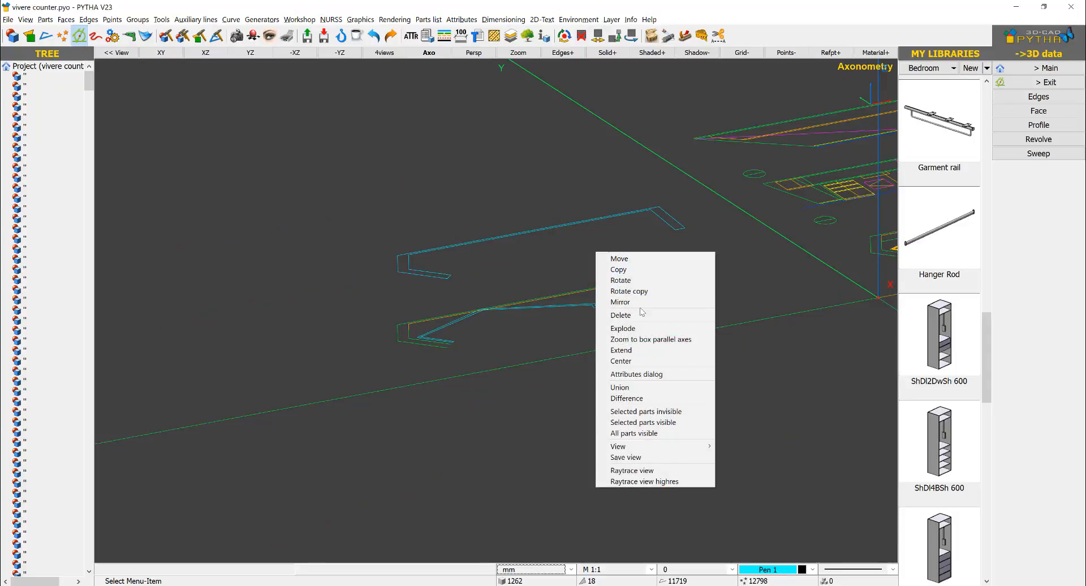
{"action": "left_click", "coordinate": [408, 585]}
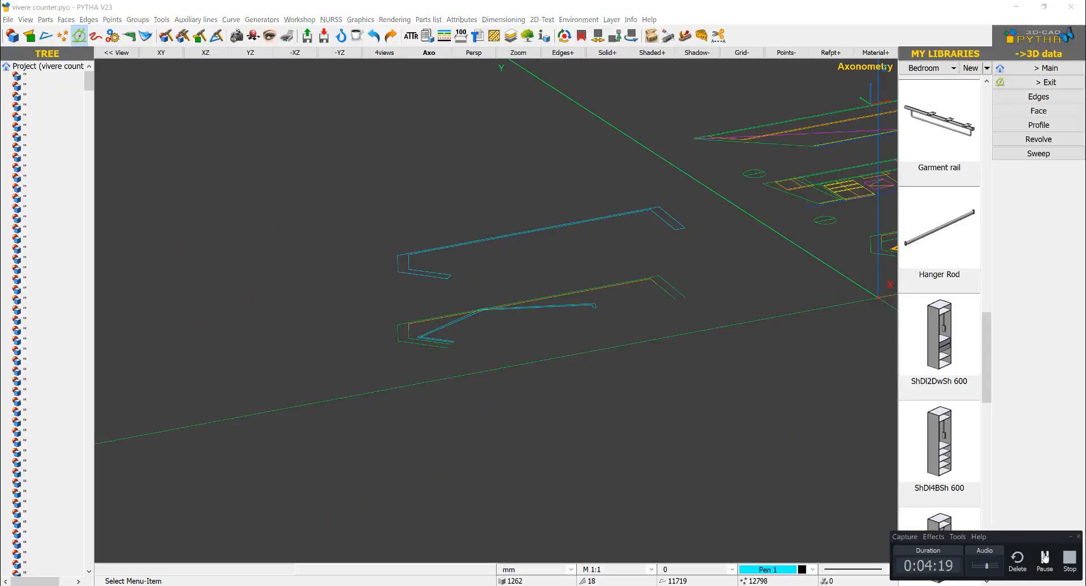
{"action": "right_click", "coordinate": [416, 165]}
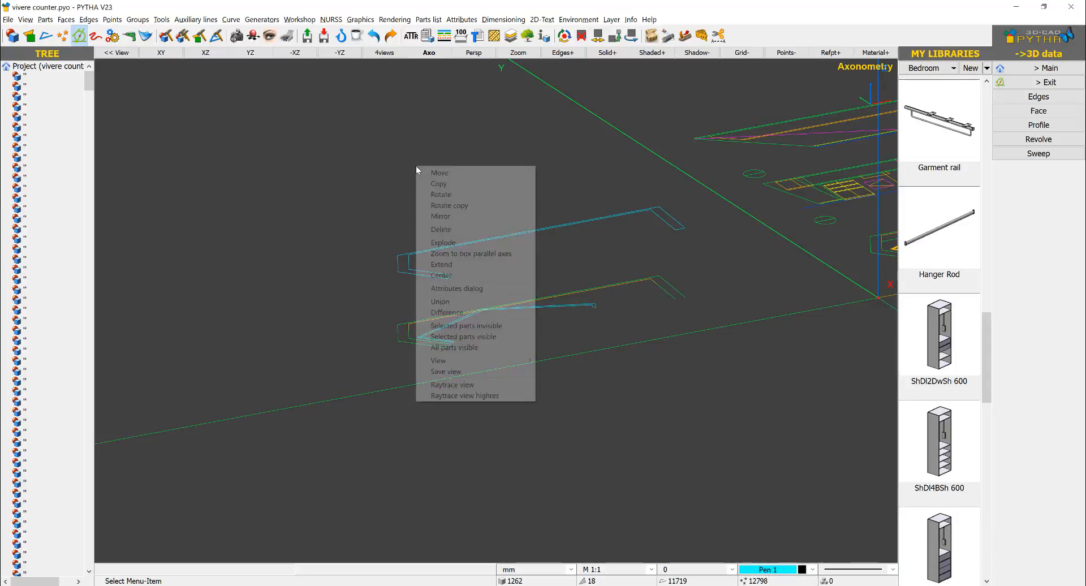
{"action": "left_click", "coordinate": [486, 229]}
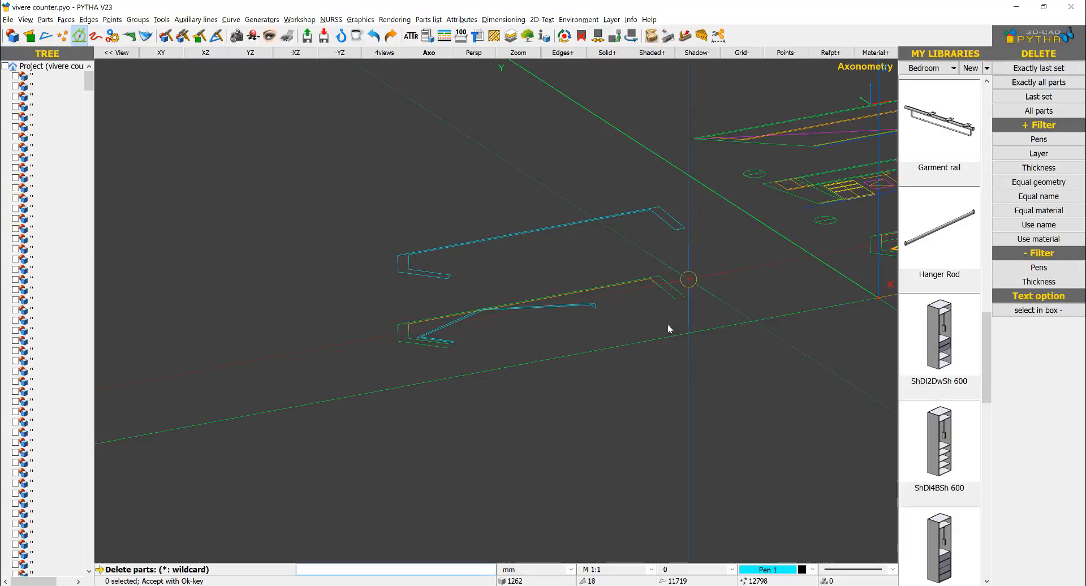
{"action": "left_click", "coordinate": [648, 339]}
{"action": "scroll", "coordinate": [389, 340], "scroll_direction": "up", "scroll_amount": 4}
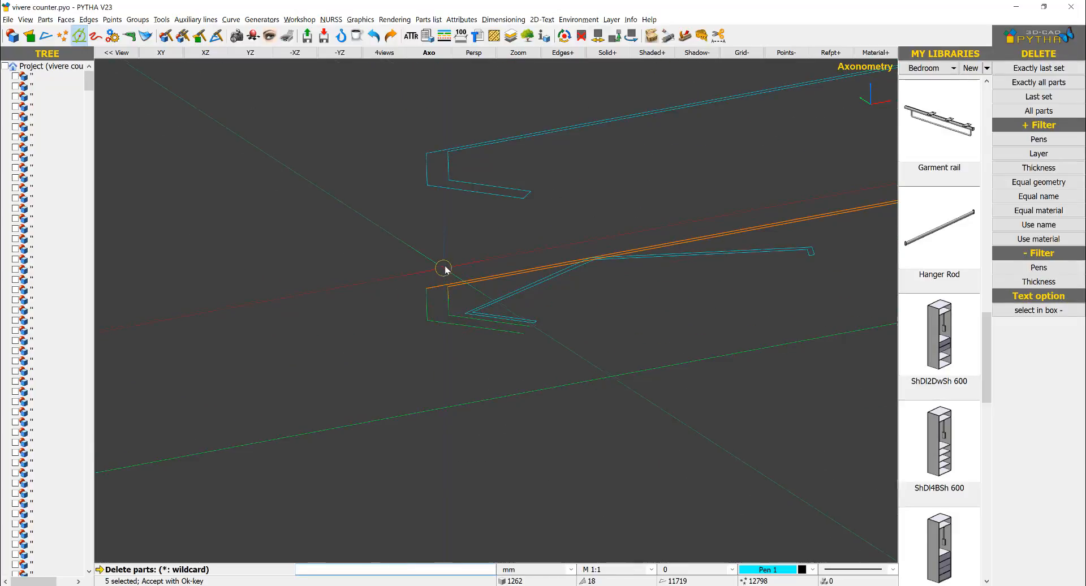
{"action": "left_click", "coordinate": [402, 367]}
{"action": "right_click", "coordinate": [446, 309]}
Step: Delete the leftover outline edges near the short end of the partition face and finish the Delete command
{"action": "scroll", "coordinate": [457, 325], "scroll_direction": "up", "scroll_amount": 2}
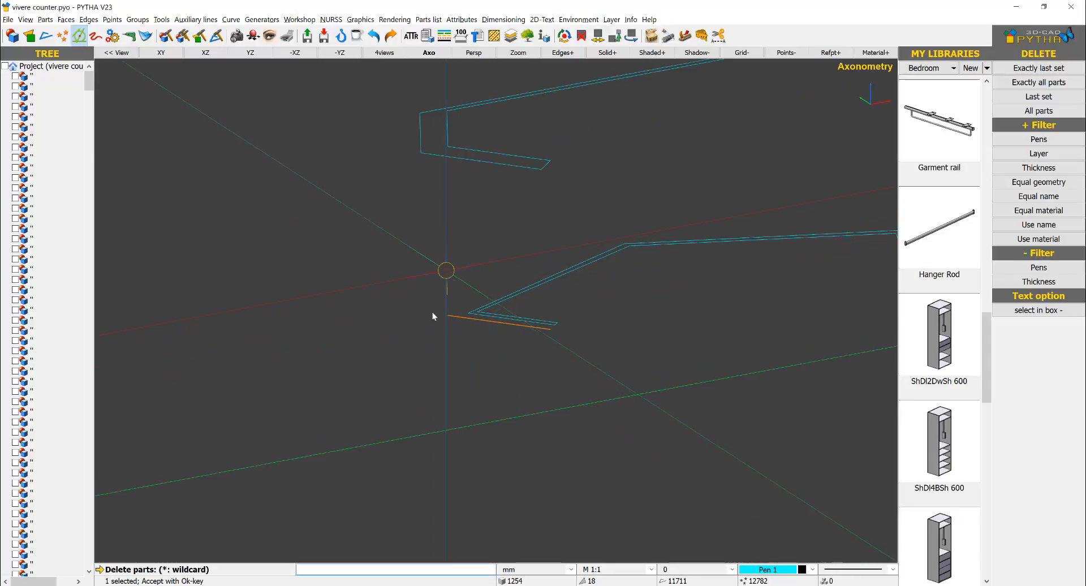
{"action": "right_click", "coordinate": [406, 292]}
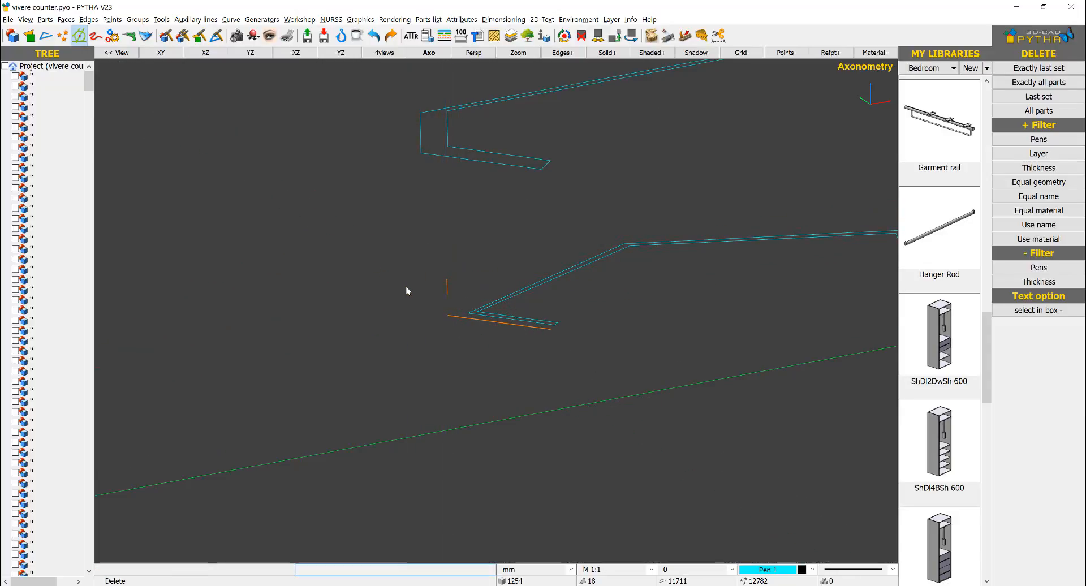
{"action": "scroll", "coordinate": [426, 289], "scroll_direction": "down", "scroll_amount": 4}
{"action": "middle_click_drag", "start_coordinate": [722, 89], "coordinate": [571, 165]}
{"action": "right_click", "coordinate": [572, 165]}
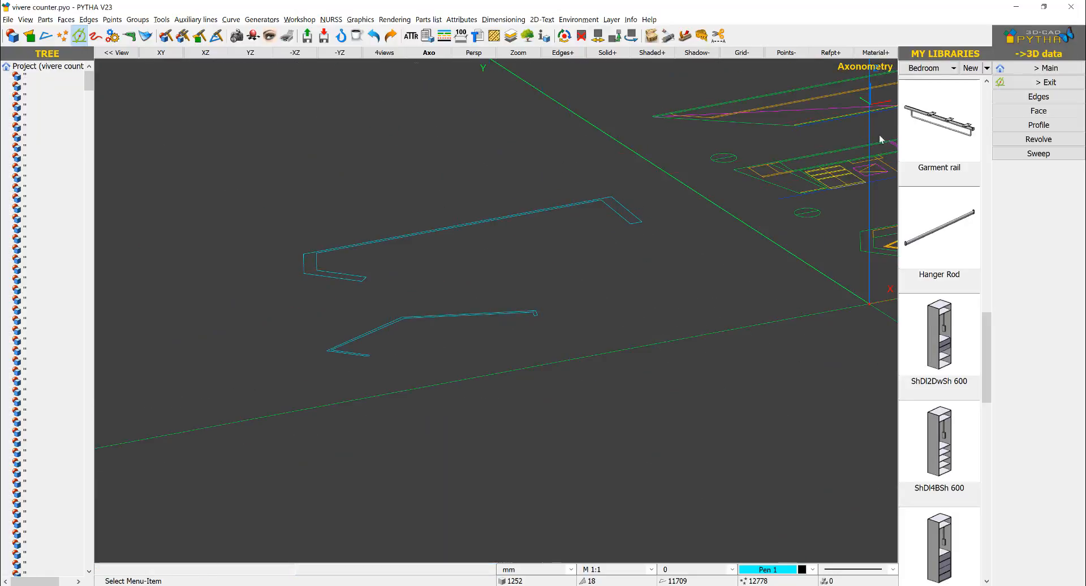
Step: Loft between the lower partition face and the raised counter face, using the Faces option and Dijkstra-Matching
{"action": "left_click", "coordinate": [1032, 70]}
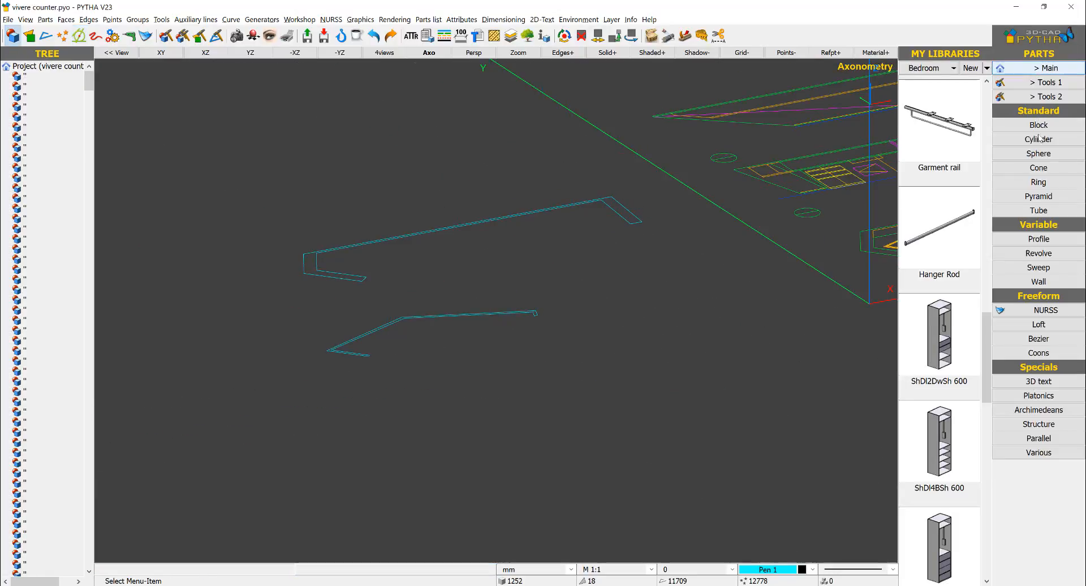
{"action": "left_click", "coordinate": [1030, 329]}
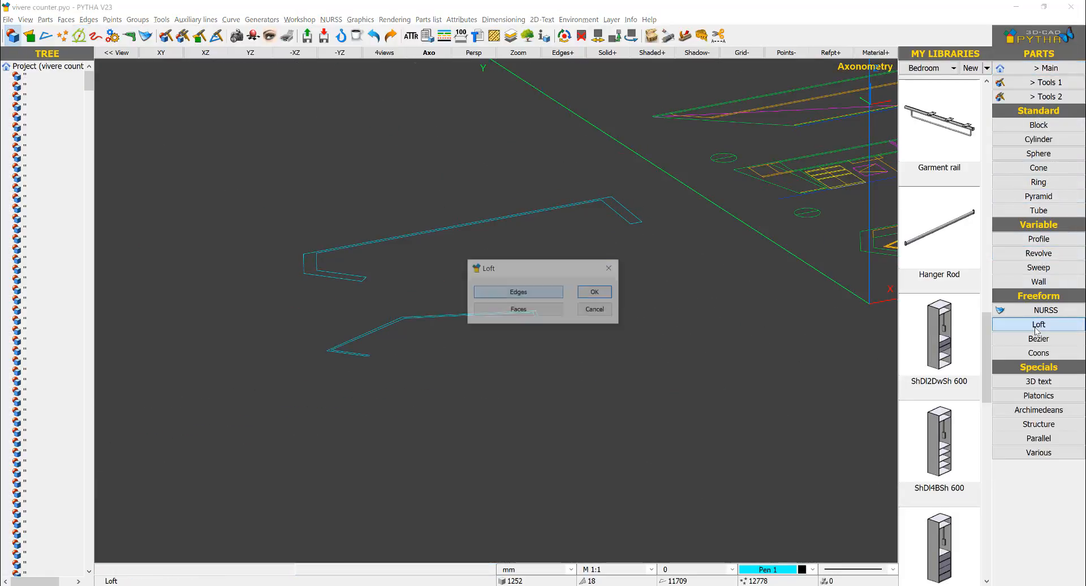
{"action": "left_click", "coordinate": [528, 311]}
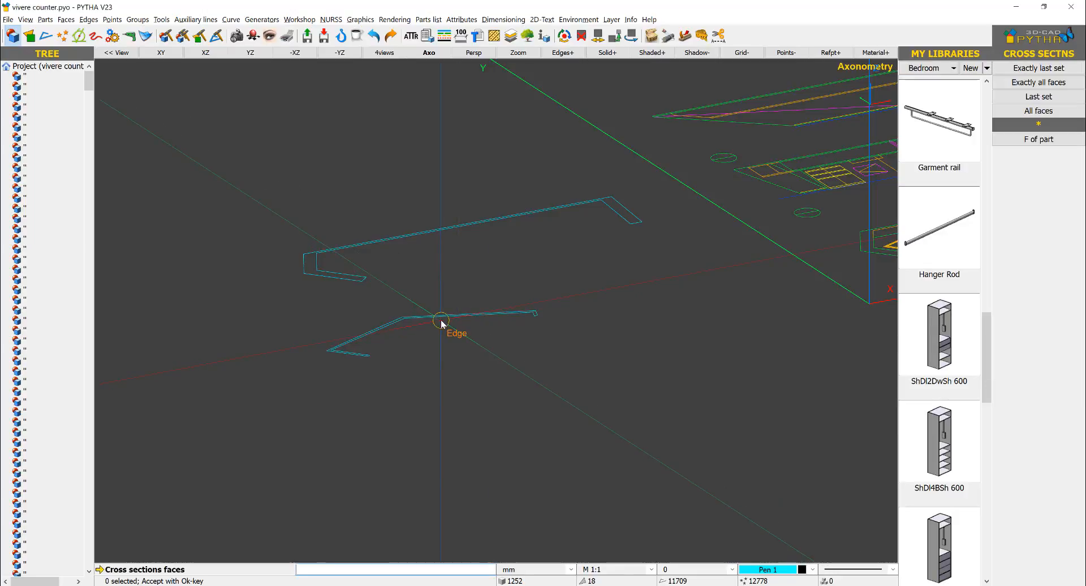
{"action": "left_click", "coordinate": [441, 318]}
{"action": "left_click", "coordinate": [419, 233]}
{"action": "right_click", "coordinate": [411, 202]}
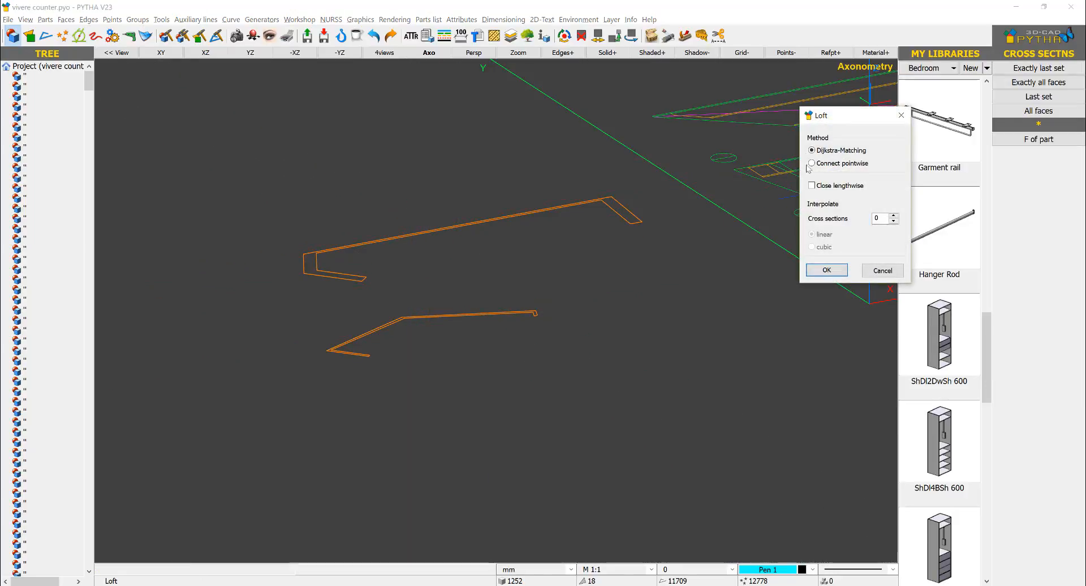
{"action": "left_click", "coordinate": [827, 270]}
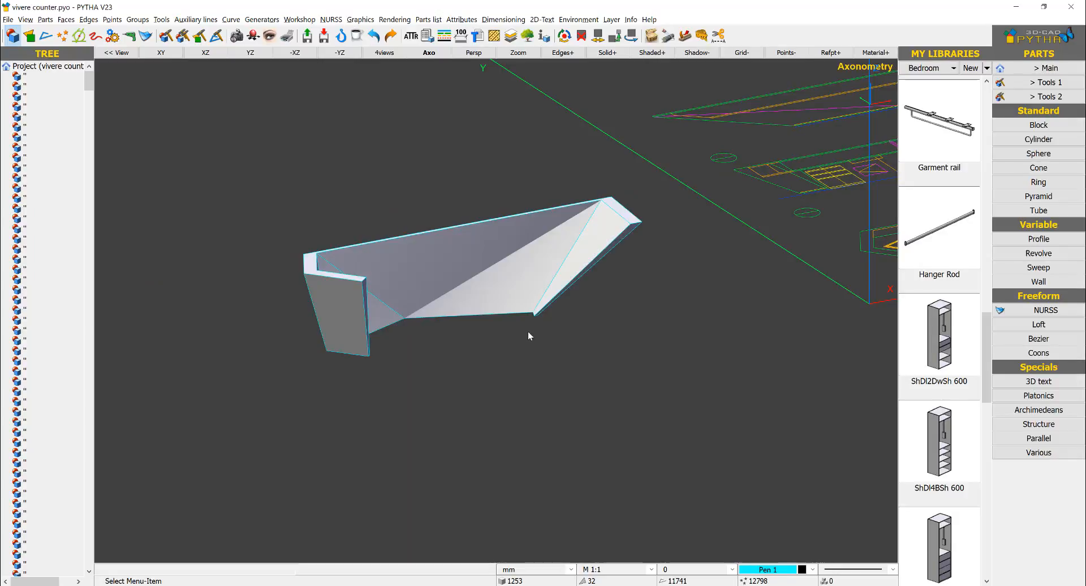
Step: Examine the lofted counter's folded outer surfaces and compare them with the fold lines in the 2D elevation drawings
{"action": "middle_click_drag", "start_coordinate": [431, 330], "coordinate": [536, 328]}
{"action": "middle_click_drag", "start_coordinate": [883, 253], "coordinate": [577, 304]}
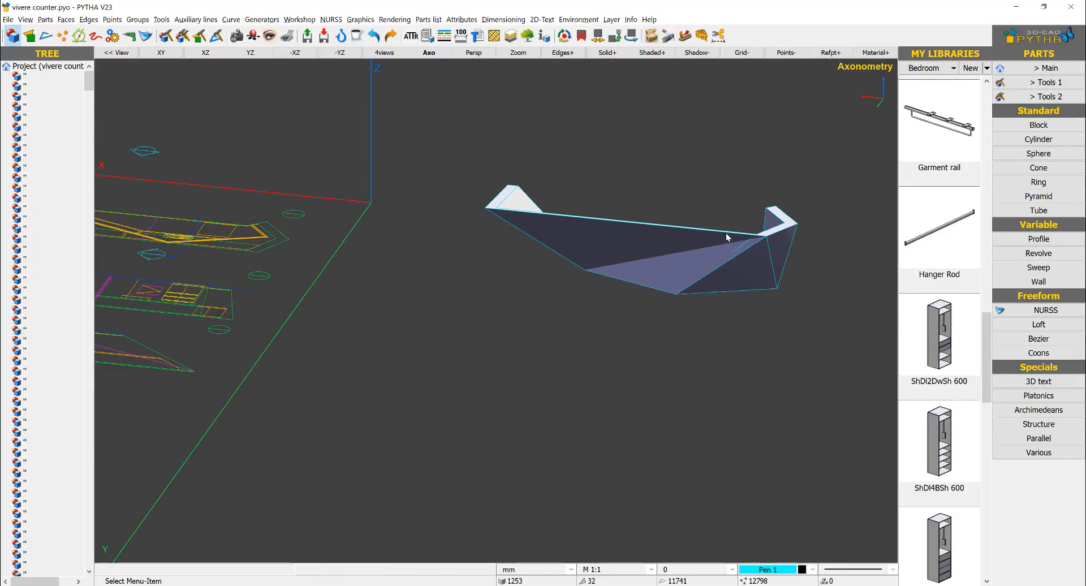
{"action": "scroll", "coordinate": [727, 233], "scroll_direction": "up", "scroll_amount": 5}
{"action": "middle_click_drag", "start_coordinate": [606, 256], "coordinate": [290, 262]}
{"action": "scroll", "coordinate": [403, 313], "scroll_direction": "down", "scroll_amount": 7}
{"action": "middle_click_drag", "start_coordinate": [405, 313], "coordinate": [184, 294]}
{"action": "scroll", "coordinate": [287, 273], "scroll_direction": "up", "scroll_amount": 6}
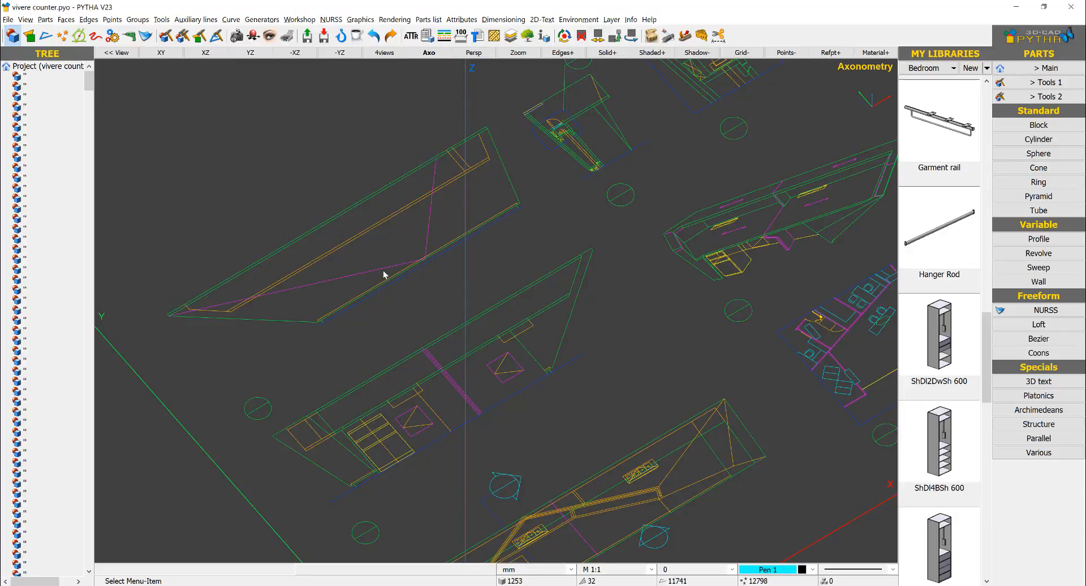
{"action": "scroll", "coordinate": [419, 260], "scroll_direction": "down", "scroll_amount": 6}
{"action": "middle_click_drag", "start_coordinate": [441, 385], "coordinate": [790, 306]}
{"action": "scroll", "coordinate": [790, 306], "scroll_direction": "up", "scroll_amount": 4}
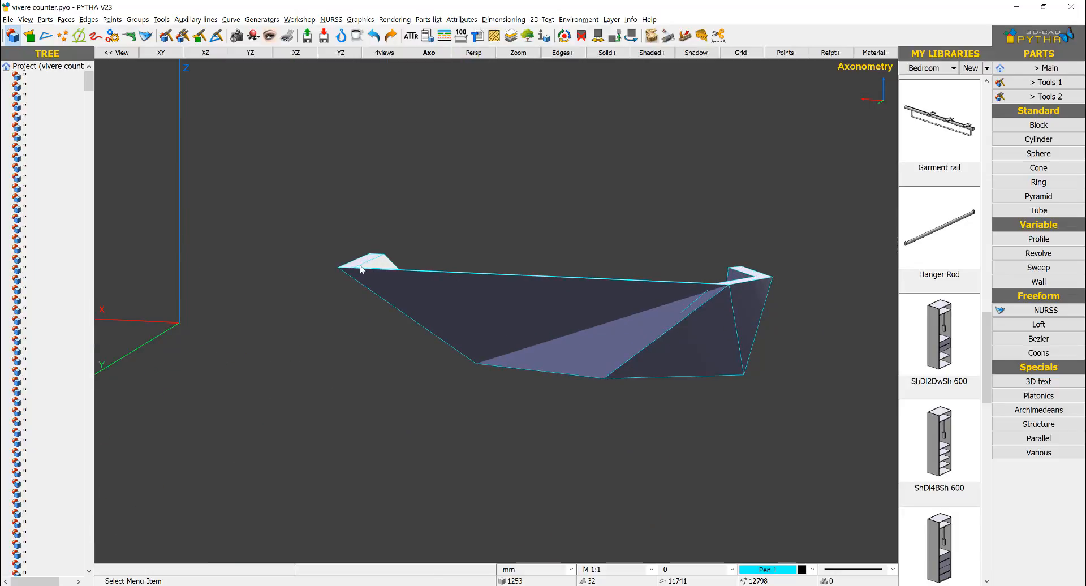
{"action": "scroll", "coordinate": [708, 344], "scroll_direction": "down", "scroll_amount": 3}
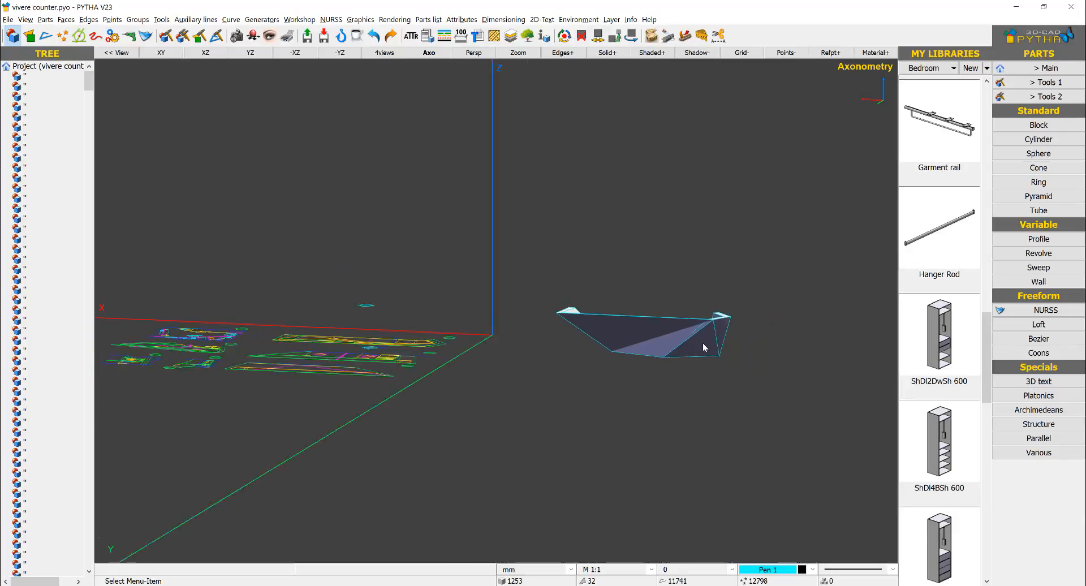
Step: Move the lofted counter body up in the Z direction, clear of the two source faces
{"action": "right_click", "coordinate": [713, 351]}
{"action": "left_click", "coordinate": [736, 371]}
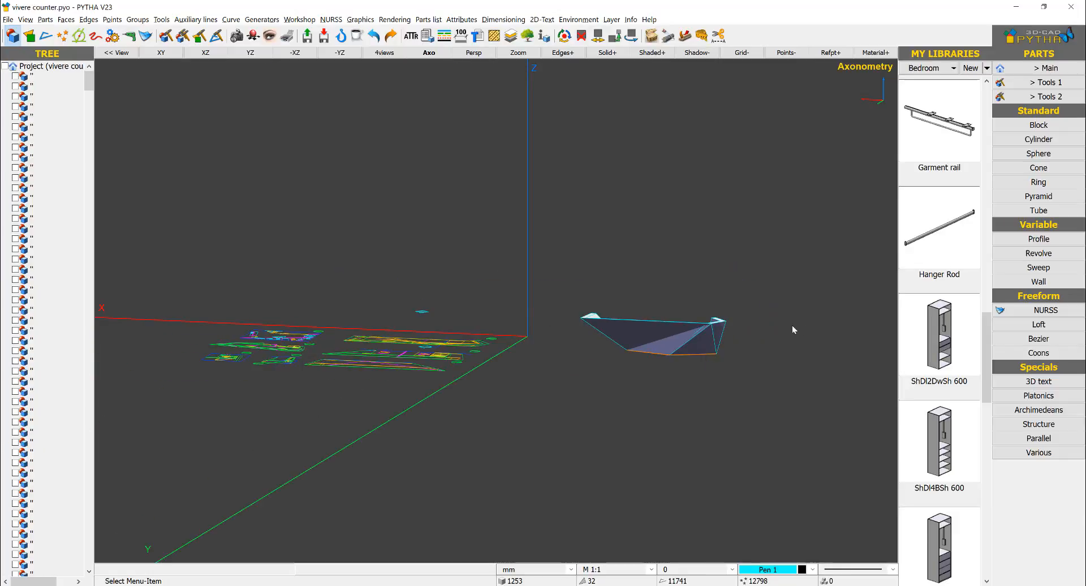
{"action": "scroll", "coordinate": [729, 346], "scroll_direction": "up", "scroll_amount": 3}
{"action": "right_click", "coordinate": [708, 335]}
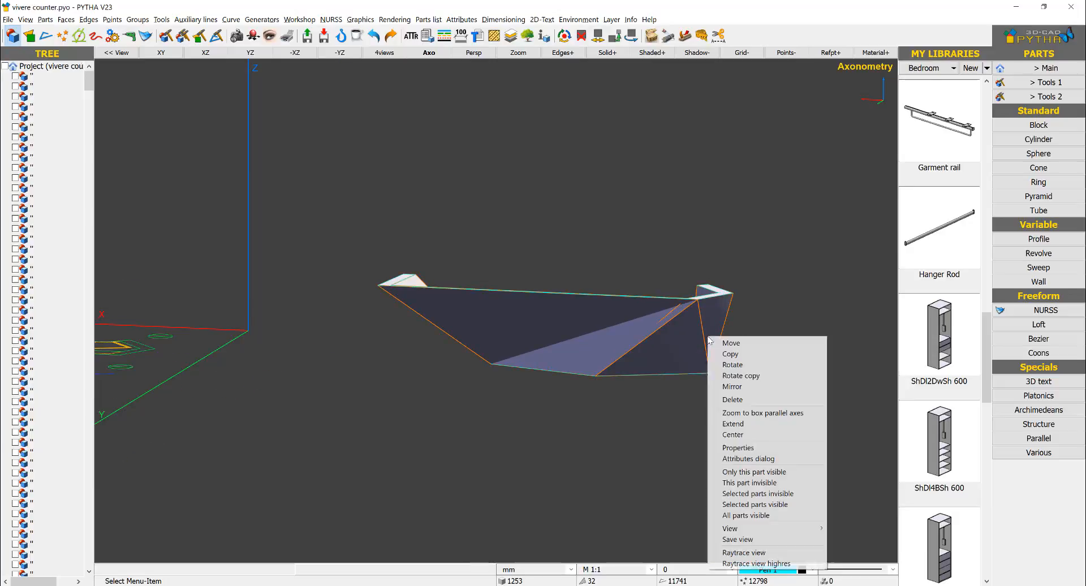
{"action": "left_click", "coordinate": [736, 343]}
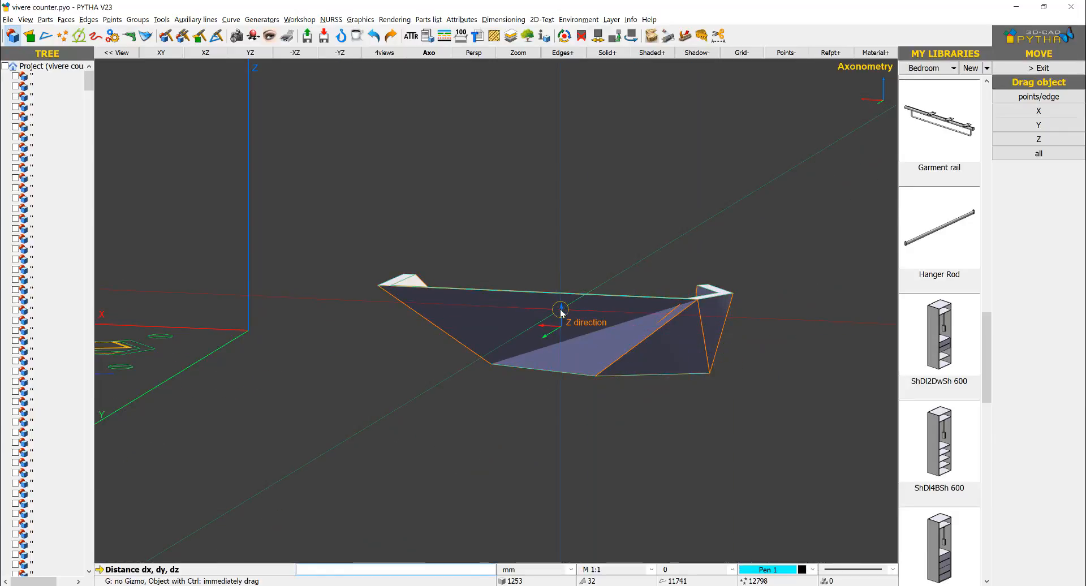
{"action": "left_click", "coordinate": [561, 312]}
{"action": "left_click", "coordinate": [572, 174]}
Step: Delete the upper and lower source faces beneath the raised counter body
{"action": "right_click", "coordinate": [761, 255]}
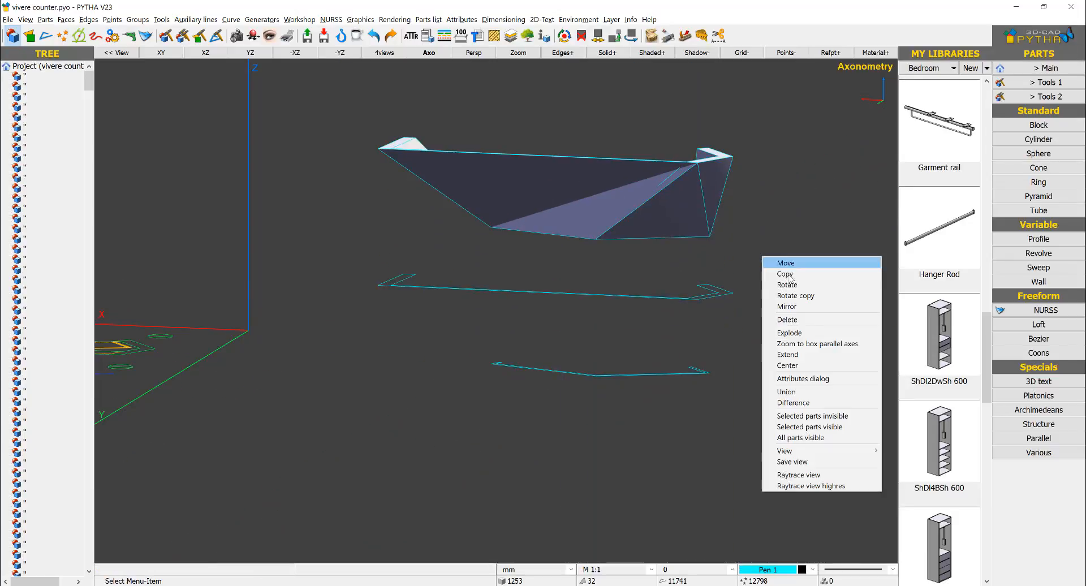
{"action": "left_click", "coordinate": [786, 319]}
{"action": "left_click_drag", "start_coordinate": [785, 282], "coordinate": [603, 444]}
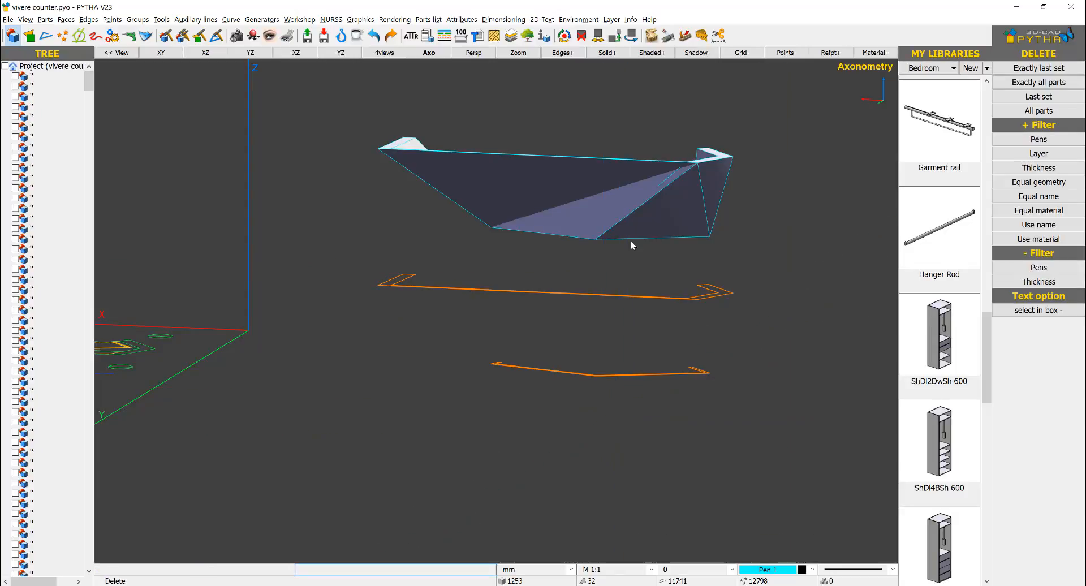
{"action": "key", "text": "Escape"}
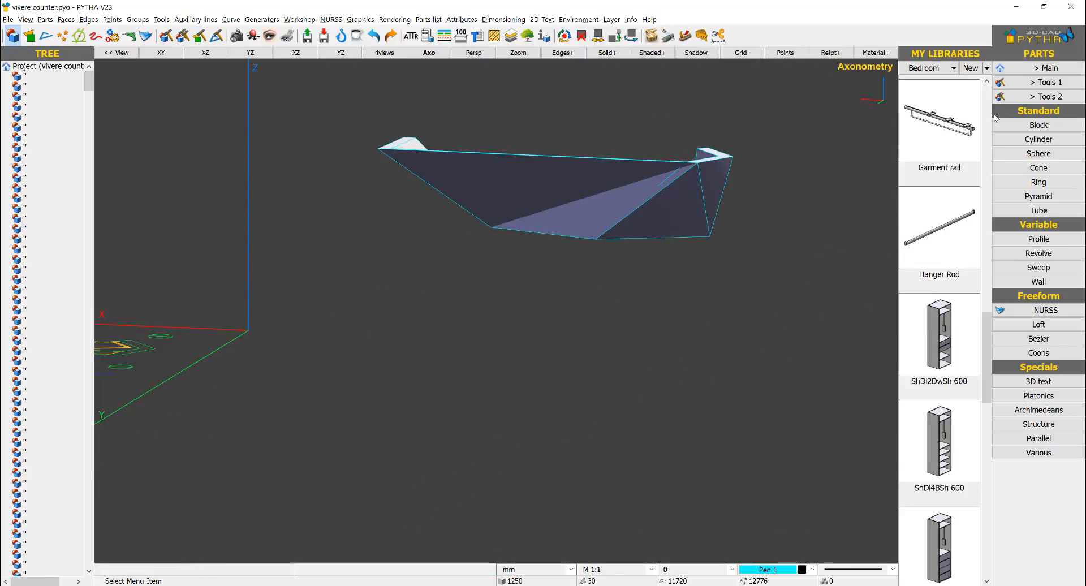
Step: Divide the counter's long outer face from its far upper corner to the middle bend point on the lower edge
{"action": "left_click", "coordinate": [1051, 67]}
{"action": "left_click", "coordinate": [1055, 154]}
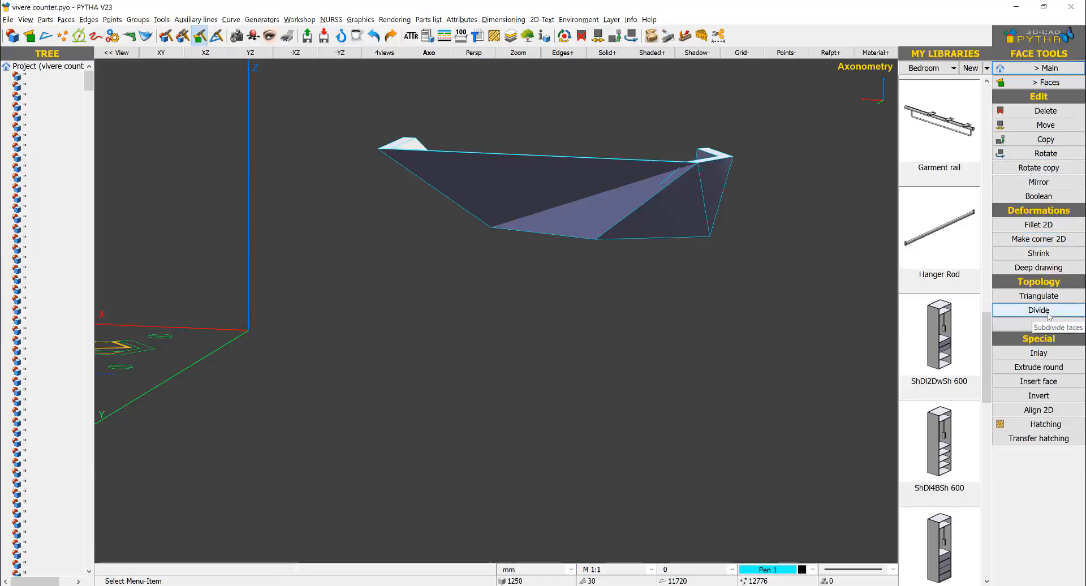
{"action": "left_click", "coordinate": [1047, 314]}
{"action": "left_click", "coordinate": [381, 158]}
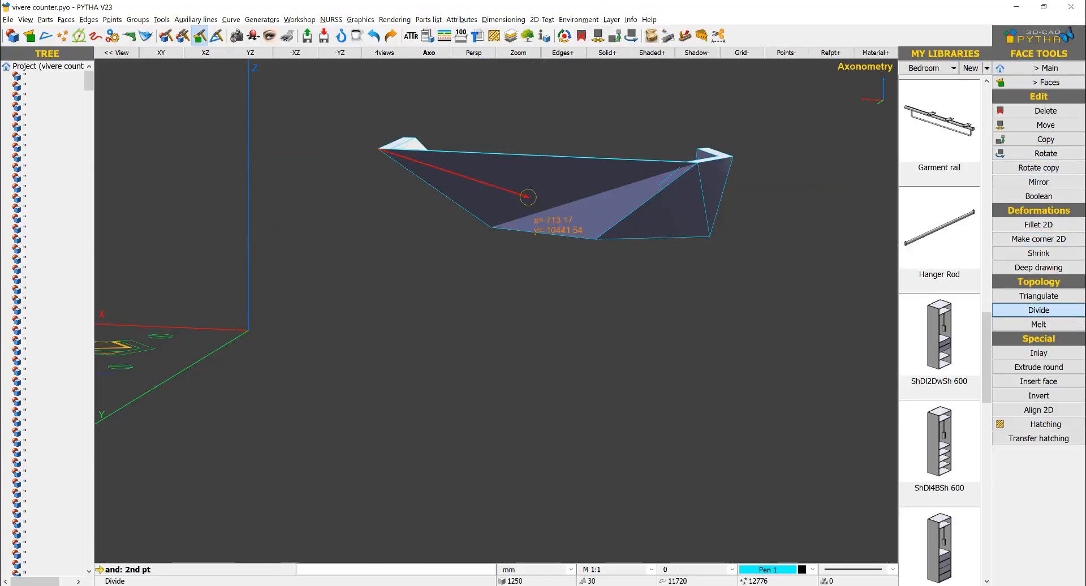
{"action": "left_click", "coordinate": [599, 240]}
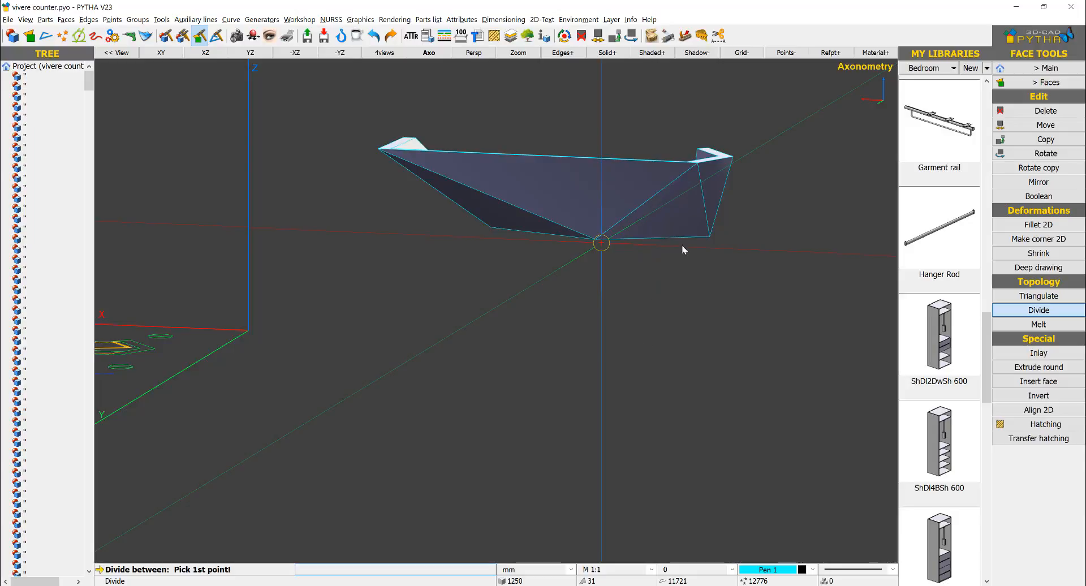
Step: Divide the counter's inner face from the bottom bend point to the far upper inner corner, and finish the Divide command
{"action": "middle_click_drag", "start_coordinate": [642, 271], "coordinate": [454, 287]}
{"action": "scroll", "coordinate": [421, 342], "scroll_direction": "down", "scroll_amount": 3}
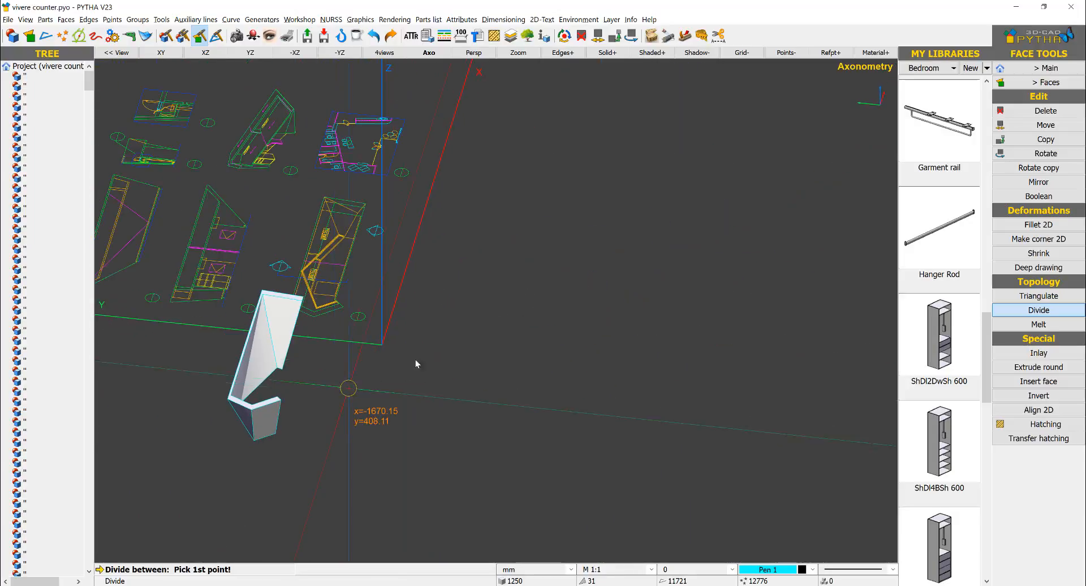
{"action": "middle_click_drag", "start_coordinate": [415, 359], "coordinate": [540, 310]}
{"action": "middle_click_drag", "start_coordinate": [507, 312], "coordinate": [369, 304]}
{"action": "middle_click_drag", "start_coordinate": [417, 322], "coordinate": [850, 338]}
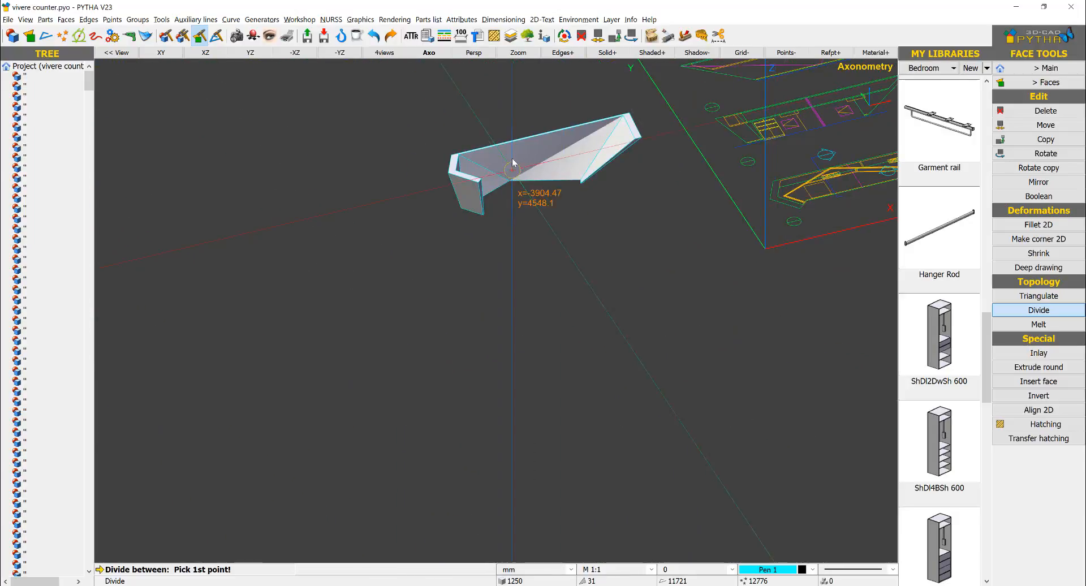
{"action": "scroll", "coordinate": [513, 163], "scroll_direction": "up", "scroll_amount": 3}
{"action": "left_click", "coordinate": [506, 222]}
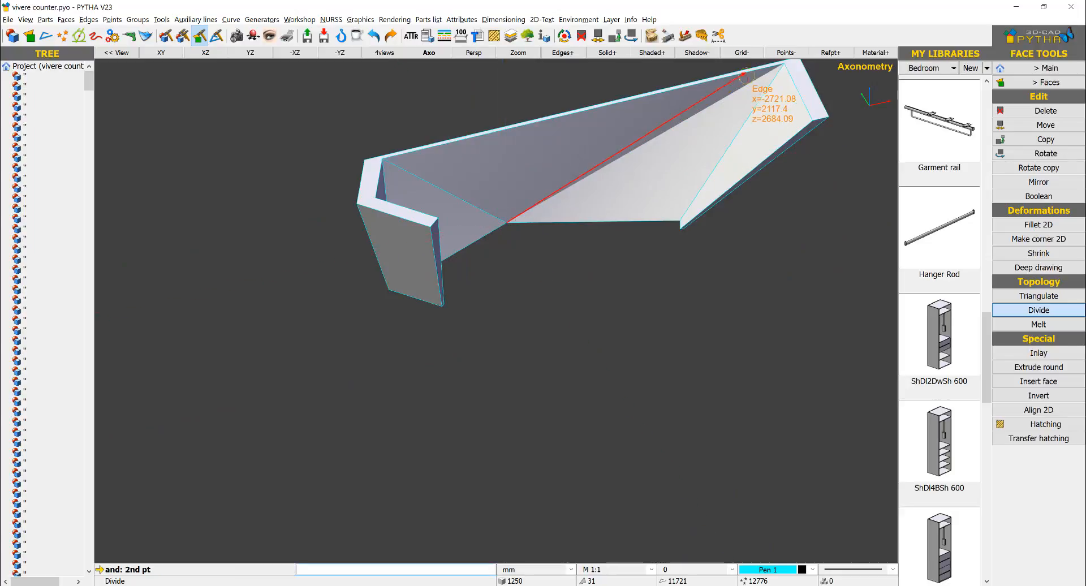
{"action": "left_click", "coordinate": [785, 63]}
{"action": "scroll", "coordinate": [599, 254], "scroll_direction": "down", "scroll_amount": 2}
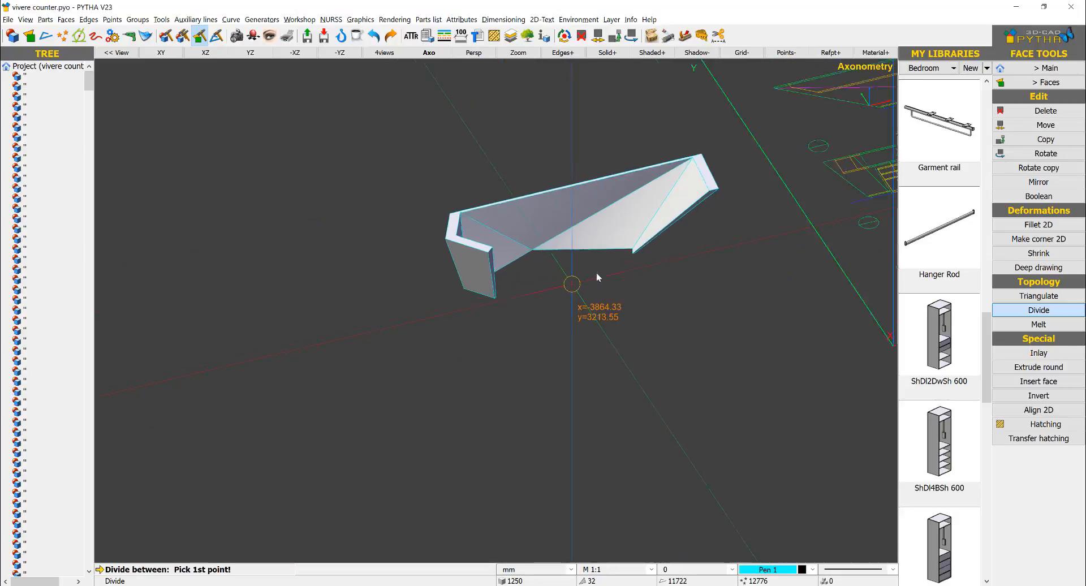
{"action": "scroll", "coordinate": [598, 276], "scroll_direction": "down", "scroll_amount": 1}
{"action": "right_click", "coordinate": [639, 274]}
Step: Compare the divided counter body with the original plan and elevation drawings, examining both ends of the plan
{"action": "scroll", "coordinate": [642, 274], "scroll_direction": "down", "scroll_amount": 1}
{"action": "middle_click_drag", "start_coordinate": [887, 250], "coordinate": [715, 283]}
{"action": "scroll", "coordinate": [691, 202], "scroll_direction": "up", "scroll_amount": 2}
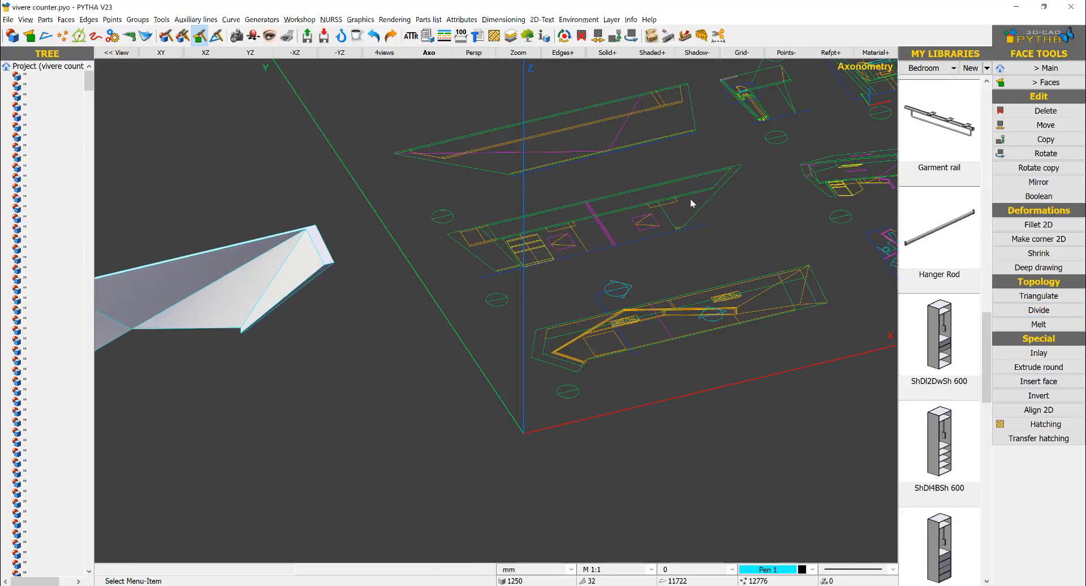
{"action": "scroll", "coordinate": [588, 363], "scroll_direction": "up", "scroll_amount": 3}
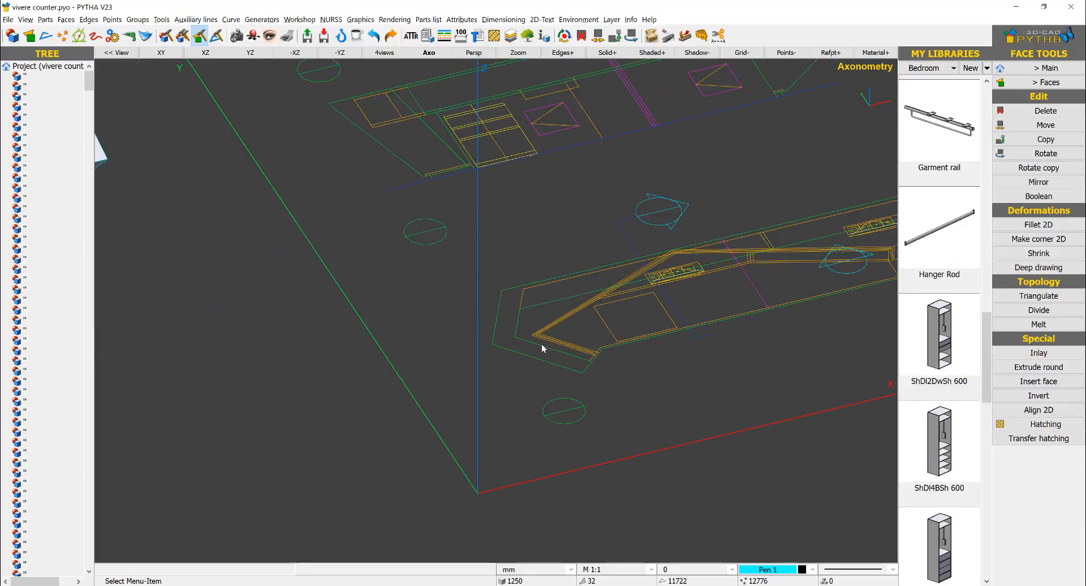
{"action": "scroll", "coordinate": [555, 282], "scroll_direction": "down", "scroll_amount": 3}
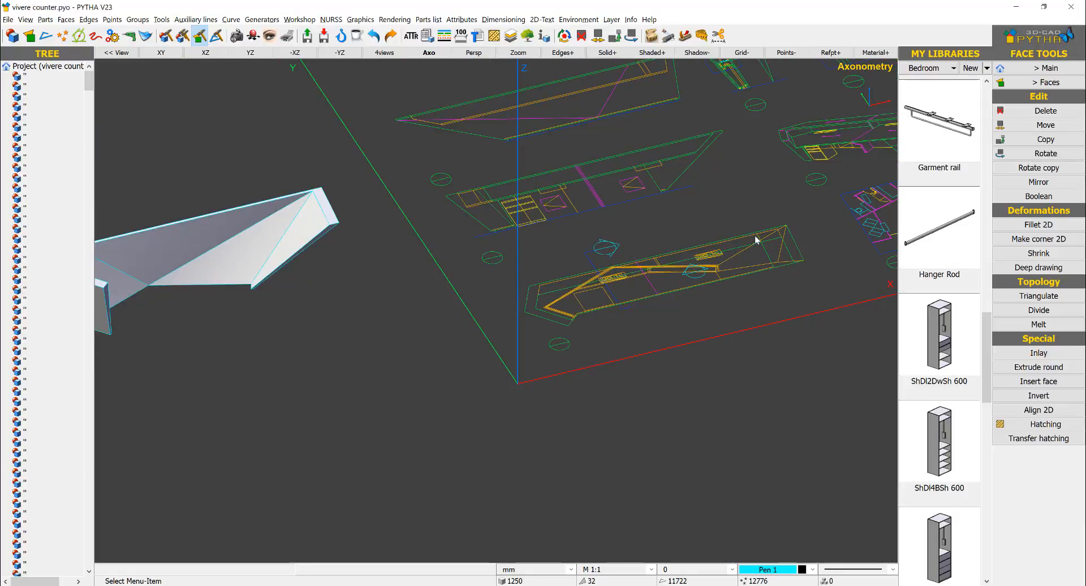
{"action": "scroll", "coordinate": [787, 260], "scroll_direction": "down", "scroll_amount": 4}
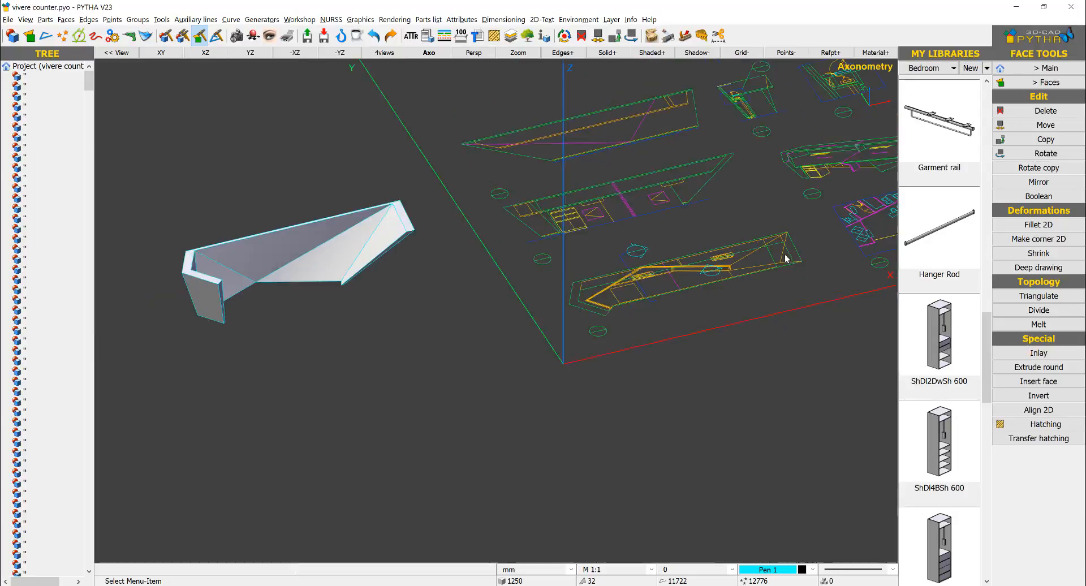
{"action": "middle_click_drag", "start_coordinate": [785, 260], "coordinate": [285, 361]}
{"action": "scroll", "coordinate": [572, 221], "scroll_direction": "down", "scroll_amount": 3}
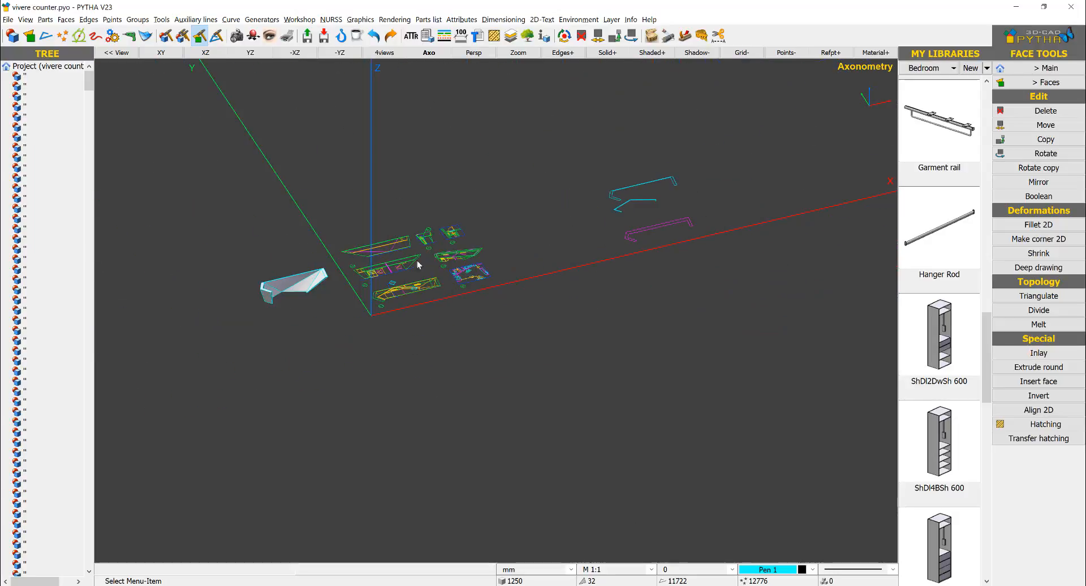
Step: Bring the magenta counter-top outline into view and open the part creation commands
{"action": "scroll", "coordinate": [629, 232], "scroll_direction": "up", "scroll_amount": 4}
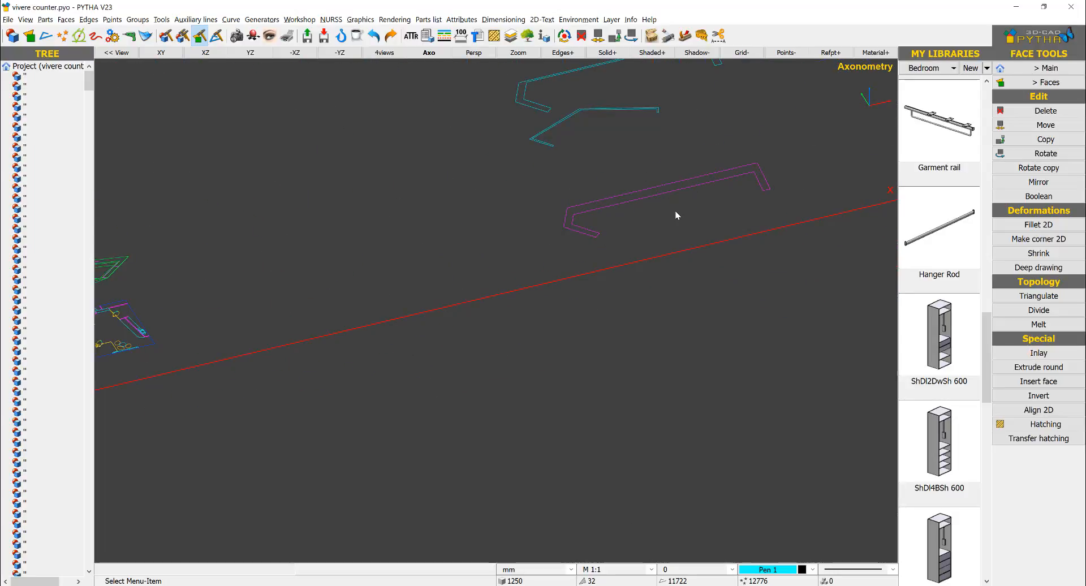
{"action": "scroll", "coordinate": [675, 214], "scroll_direction": "up", "scroll_amount": 3}
{"action": "left_click", "coordinate": [1033, 71]}
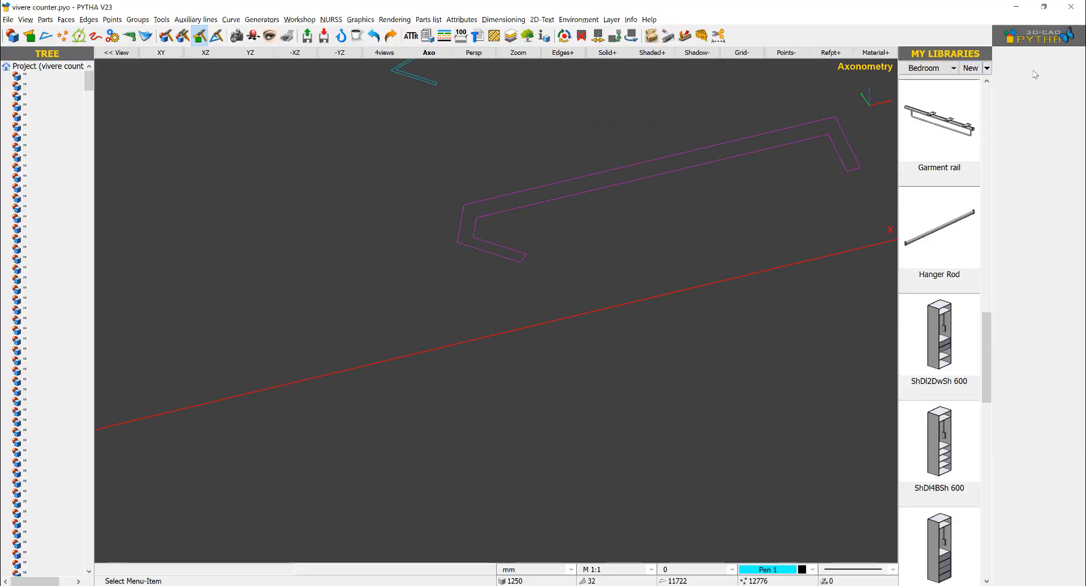
{"action": "left_click", "coordinate": [1033, 71]}
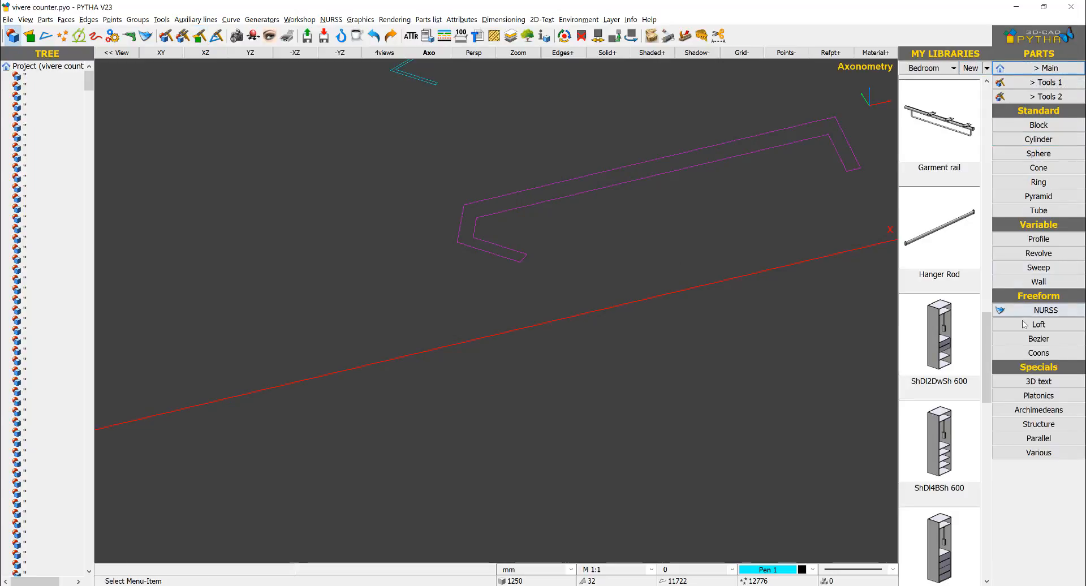
{"action": "left_click", "coordinate": [1040, 240]}
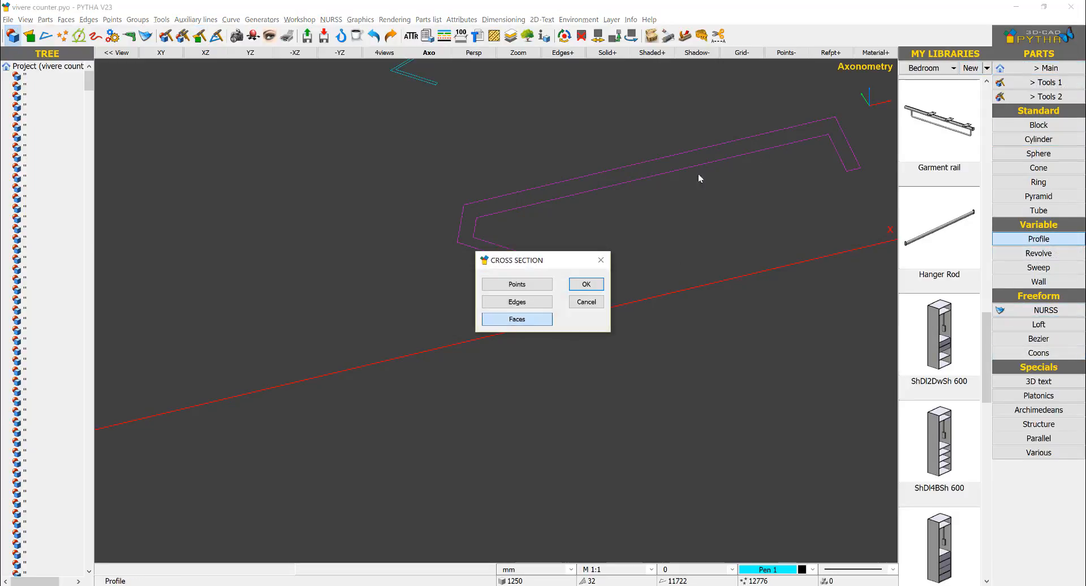
{"action": "left_click", "coordinate": [517, 320]}
{"action": "key", "text": "Escape"}
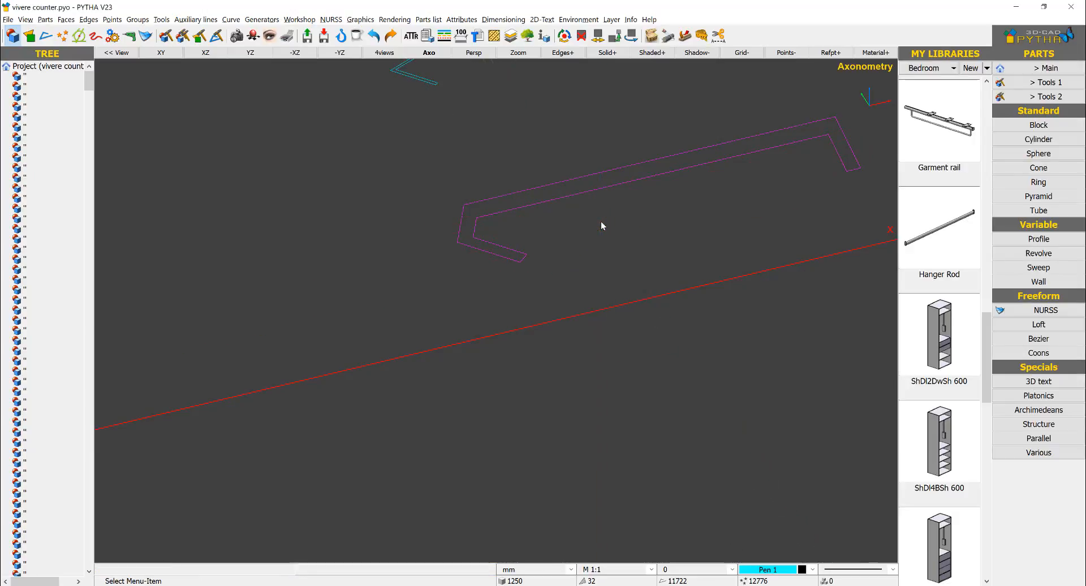
Step: Extrude the magenta counter-top outline into a thin straight profile body, using all its edges as the cross section
{"action": "left_click", "coordinate": [1038, 239]}
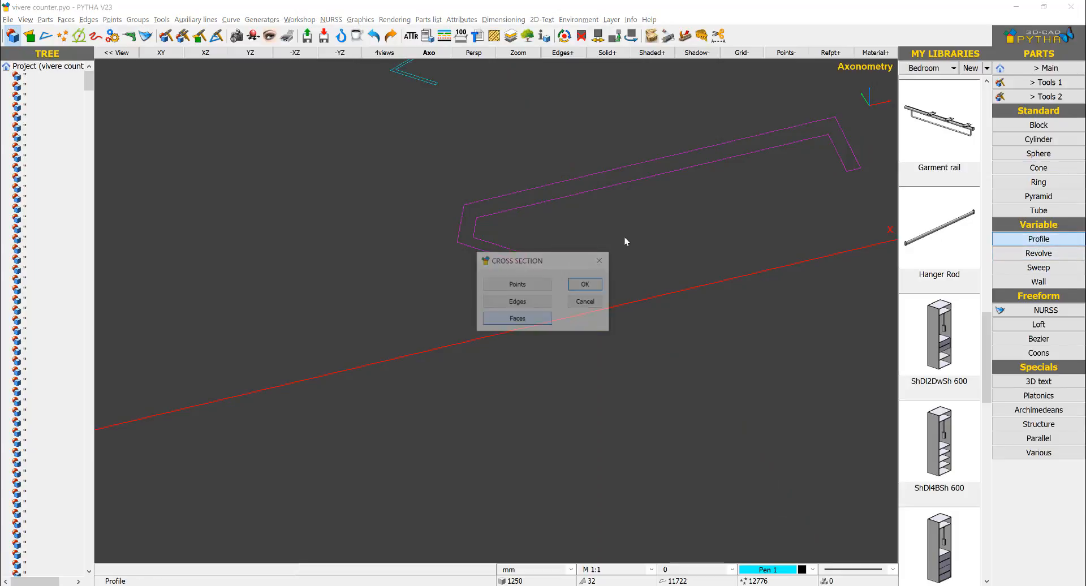
{"action": "left_click", "coordinate": [517, 301]}
{"action": "left_click_drag", "start_coordinate": [850, 102], "coordinate": [434, 357]}
{"action": "right_click", "coordinate": [621, 265]}
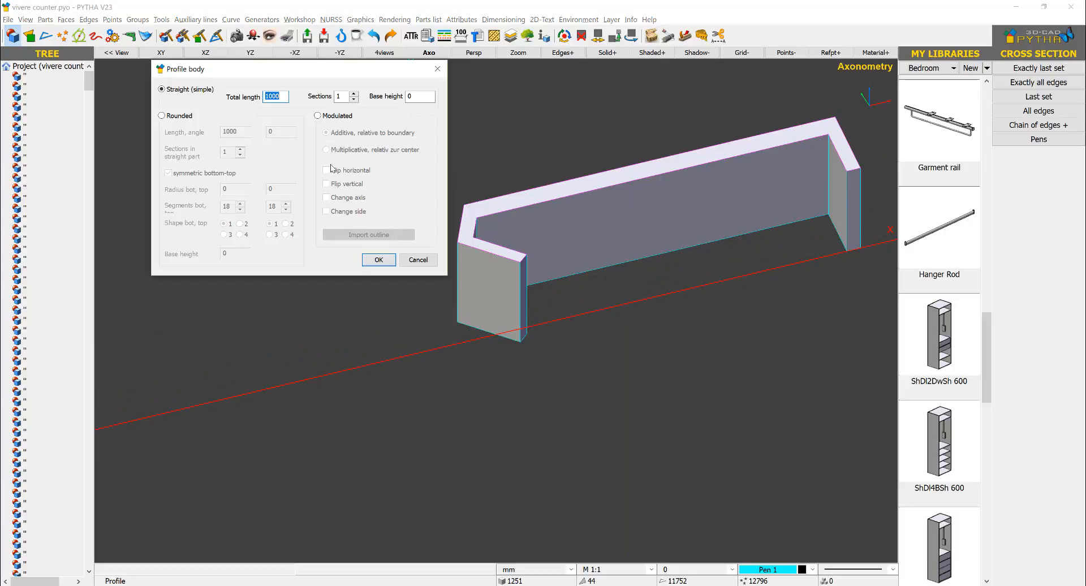
{"action": "key", "text": "Return"}
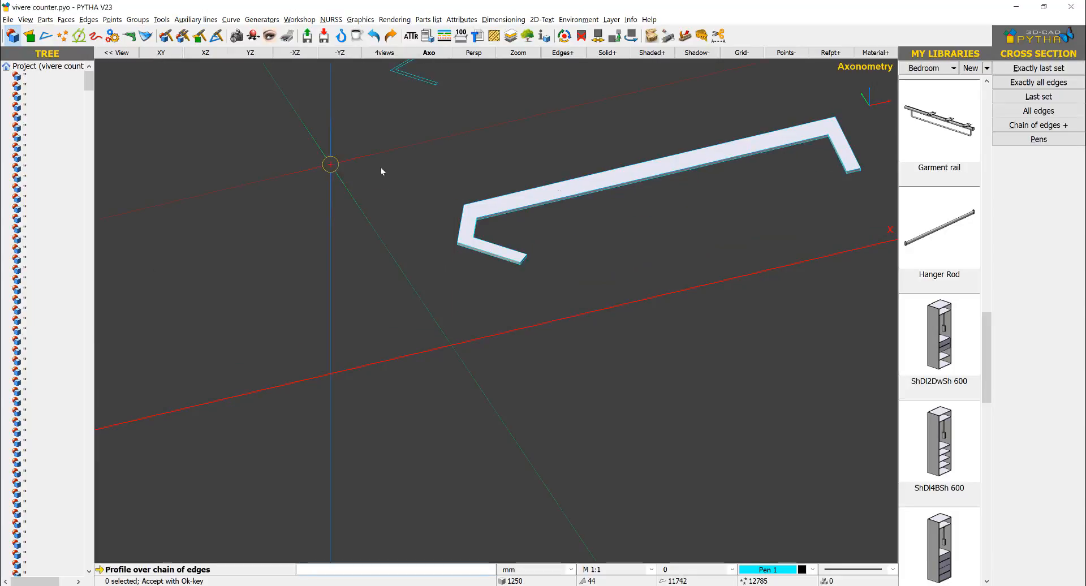
{"action": "right_click", "coordinate": [558, 142]}
{"action": "left_click", "coordinate": [568, 145]}
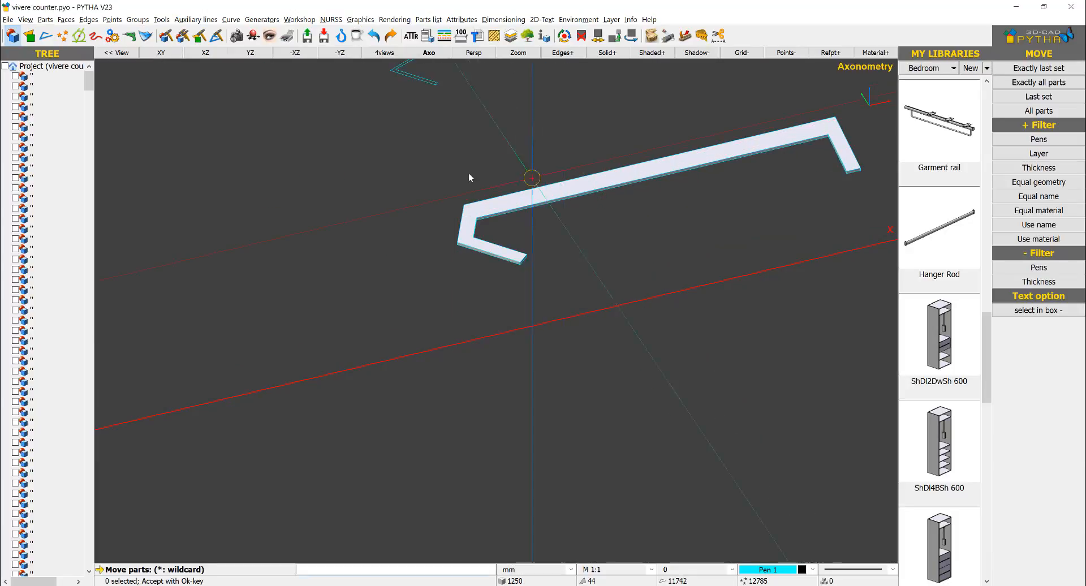
{"action": "right_click", "coordinate": [466, 178]}
Step: Move the thin top panel from the lower end corner of its short leg onto the matching upper end corner of the counter body
{"action": "scroll", "coordinate": [459, 191], "scroll_direction": "down", "scroll_amount": 8}
{"action": "scroll", "coordinate": [372, 267], "scroll_direction": "down", "scroll_amount": 4}
{"action": "middle_click_drag", "start_coordinate": [371, 267], "coordinate": [720, 198]}
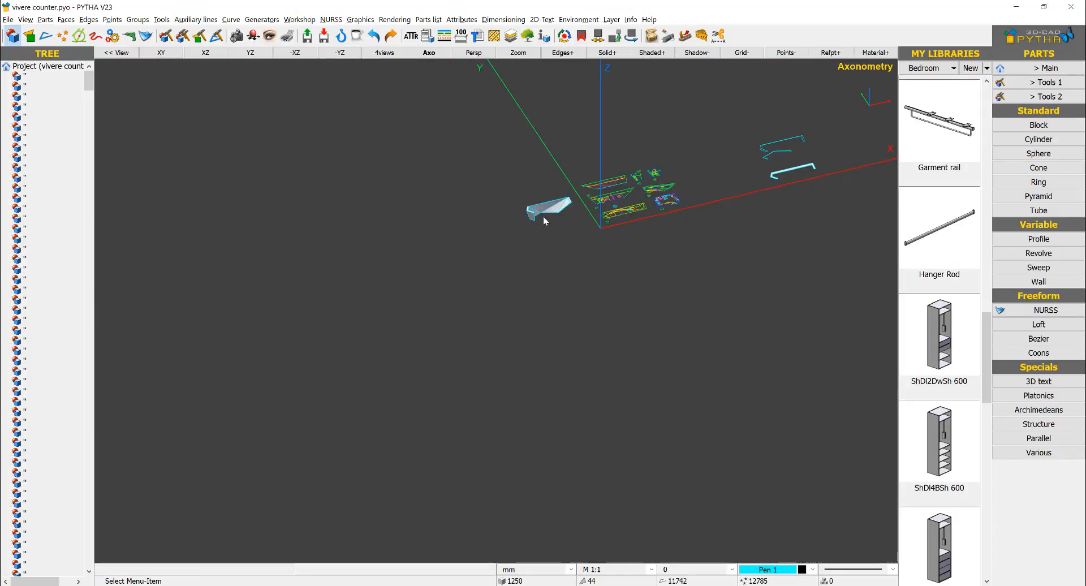
{"action": "scroll", "coordinate": [544, 216], "scroll_direction": "up", "scroll_amount": 1}
{"action": "scroll", "coordinate": [823, 160], "scroll_direction": "up", "scroll_amount": 7}
{"action": "right_click", "coordinate": [806, 131]}
{"action": "left_click", "coordinate": [825, 136]}
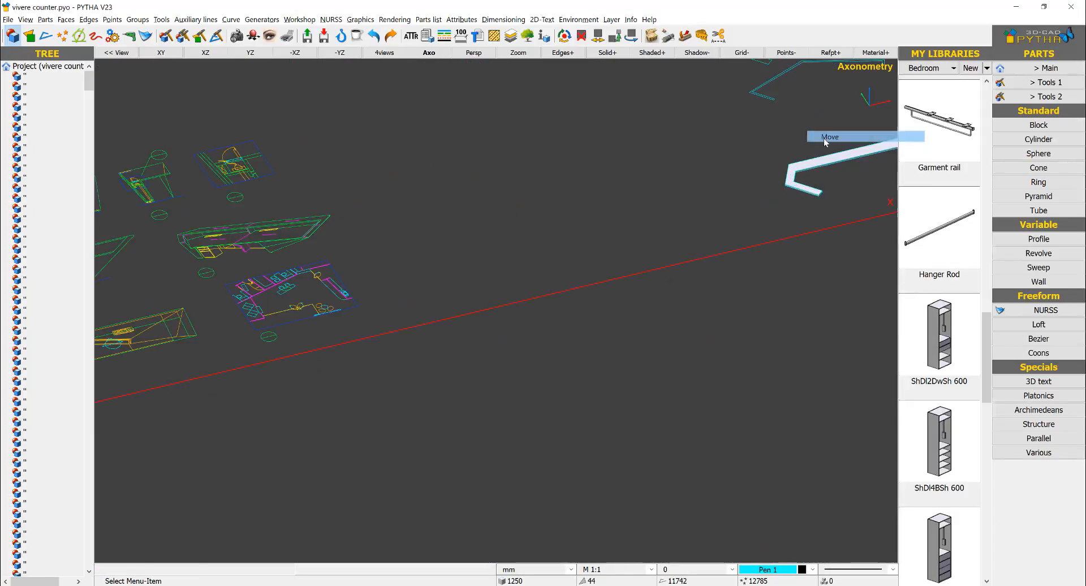
{"action": "left_click", "coordinate": [818, 191]}
{"action": "scroll", "coordinate": [823, 198], "scroll_direction": "up", "scroll_amount": 8}
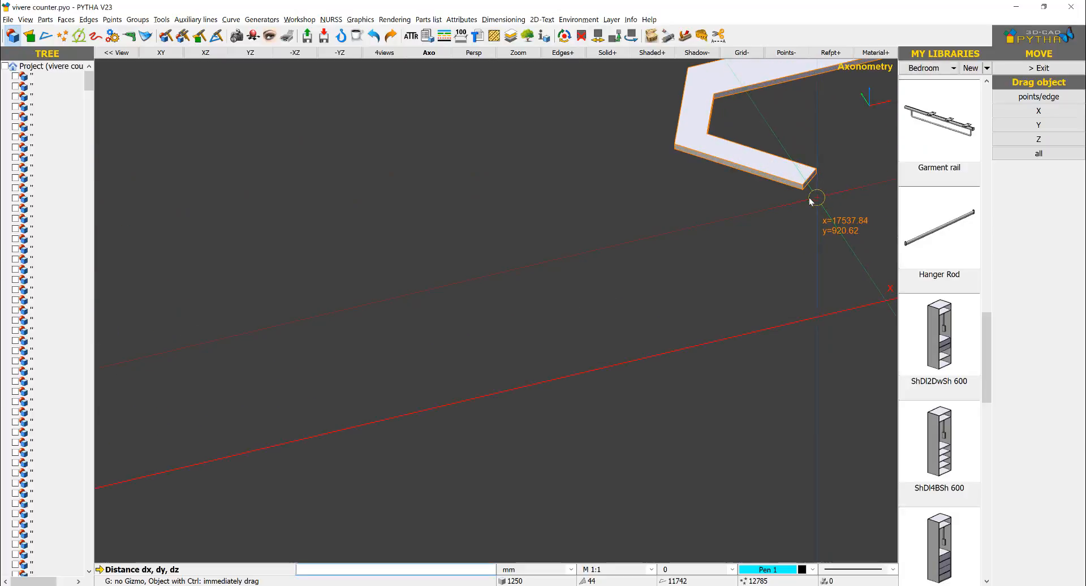
{"action": "left_click", "coordinate": [804, 190]}
{"action": "scroll", "coordinate": [805, 202], "scroll_direction": "down", "scroll_amount": 10}
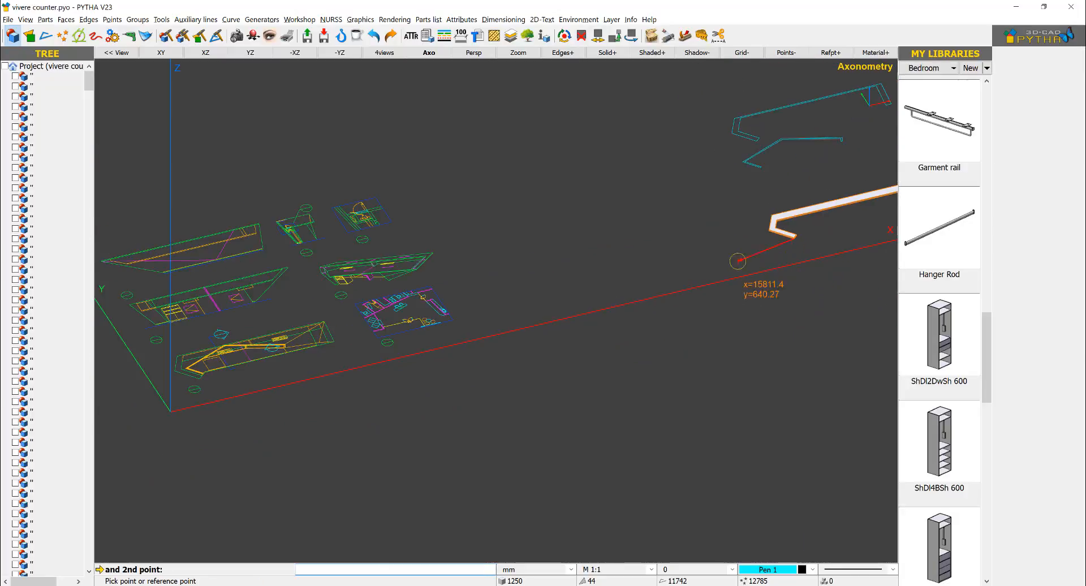
{"action": "scroll", "coordinate": [122, 342], "scroll_direction": "up", "scroll_amount": 5}
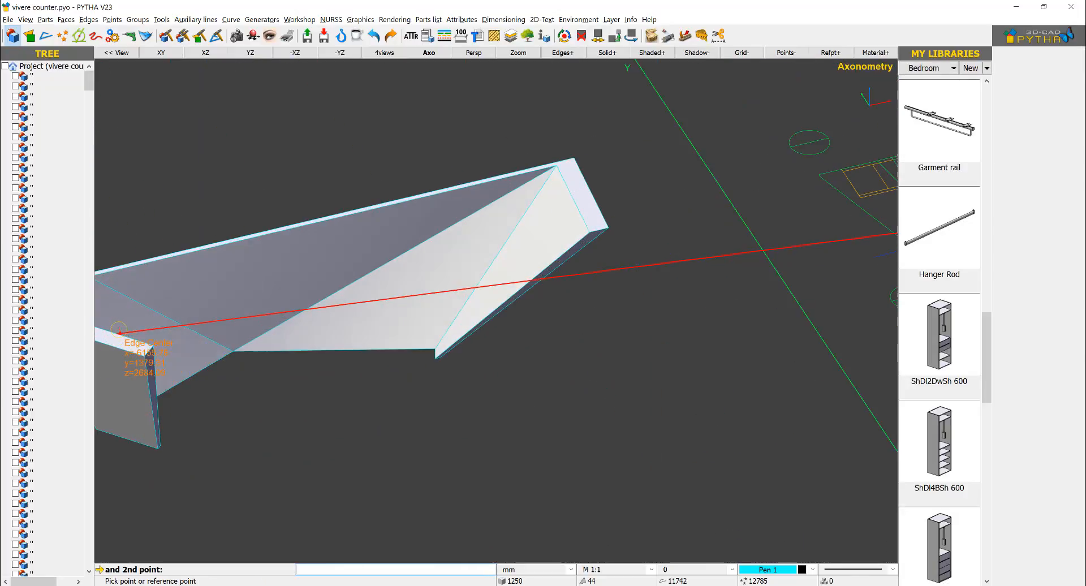
{"action": "left_click", "coordinate": [142, 356]}
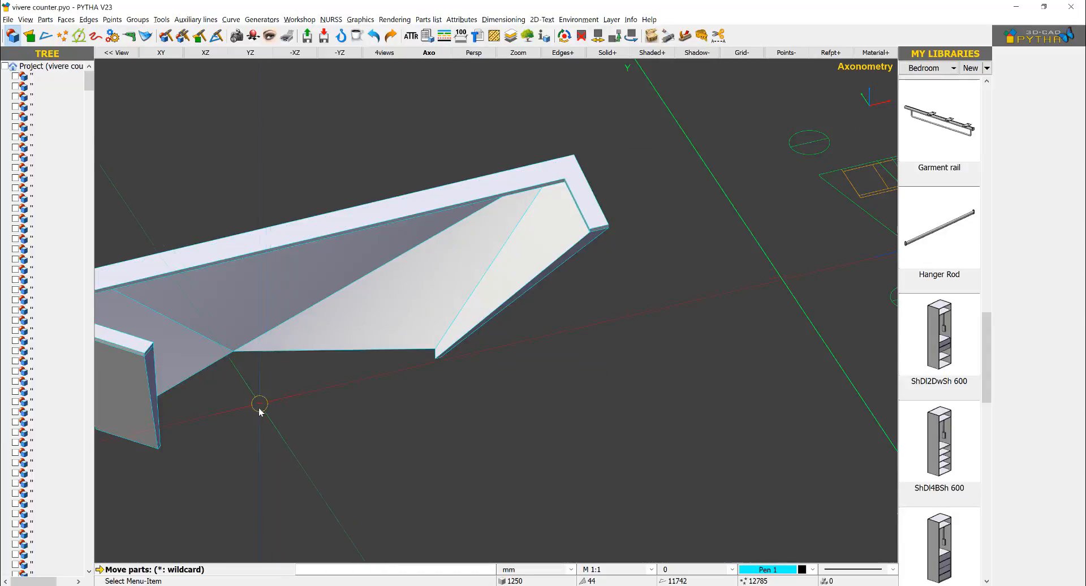
{"action": "scroll", "coordinate": [266, 406], "scroll_direction": "down", "scroll_amount": 2}
{"action": "middle_click_drag", "start_coordinate": [282, 405], "coordinate": [436, 373]}
{"action": "right_click", "coordinate": [432, 374]}
Step: Examine the counter with its top panel alongside the original drawings, studying the inner partition in plan and the cabinets in elevation
{"action": "middle_click_drag", "start_coordinate": [351, 376], "coordinate": [540, 251]}
{"action": "scroll", "coordinate": [581, 247], "scroll_direction": "up", "scroll_amount": 3}
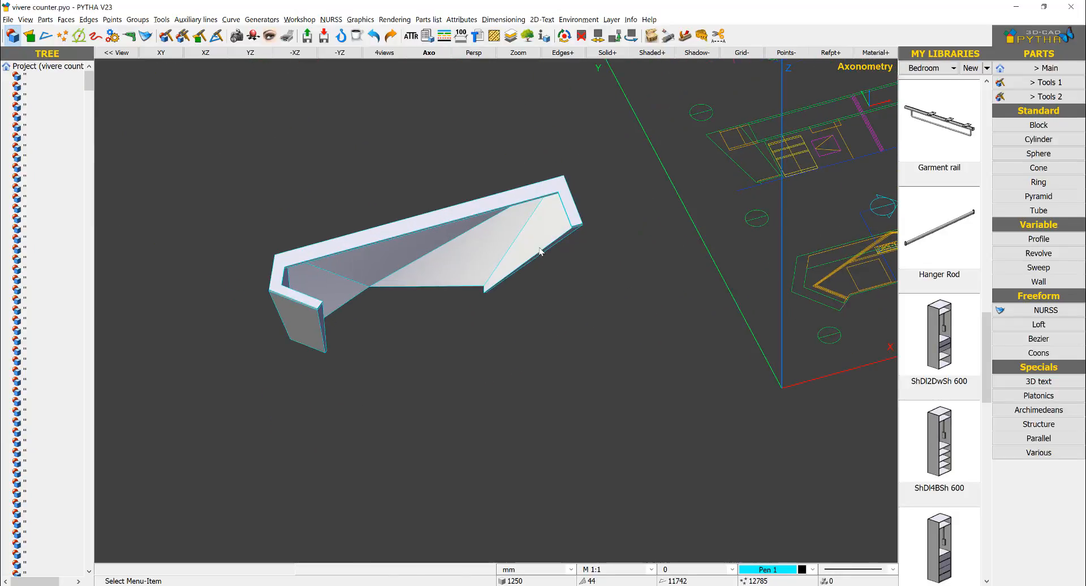
{"action": "middle_click_drag", "start_coordinate": [602, 226], "coordinate": [484, 244], "text": "shift"}
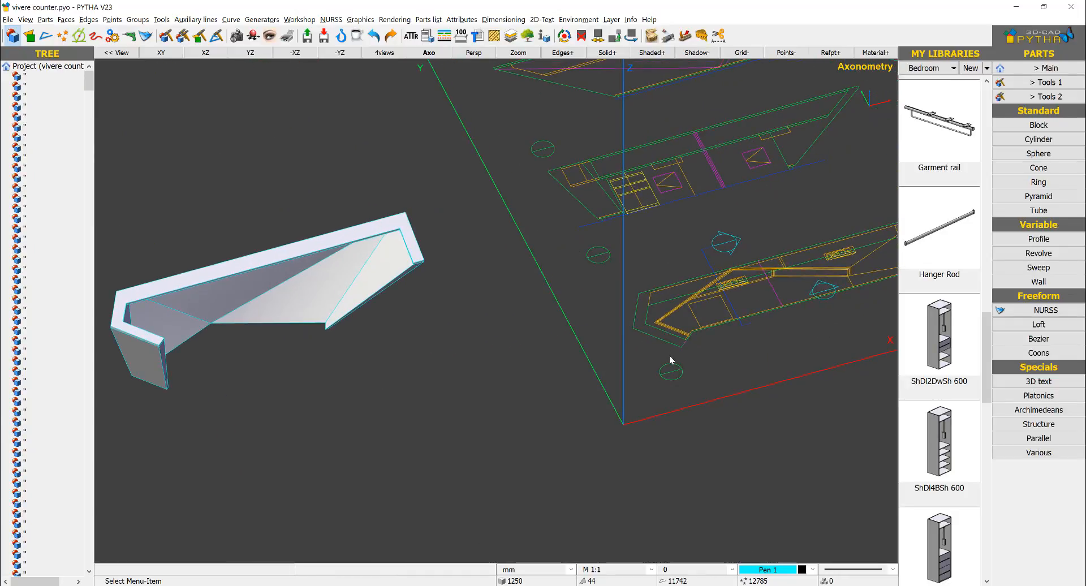
{"action": "middle_click_drag", "start_coordinate": [544, 281], "coordinate": [338, 281], "text": "shift"}
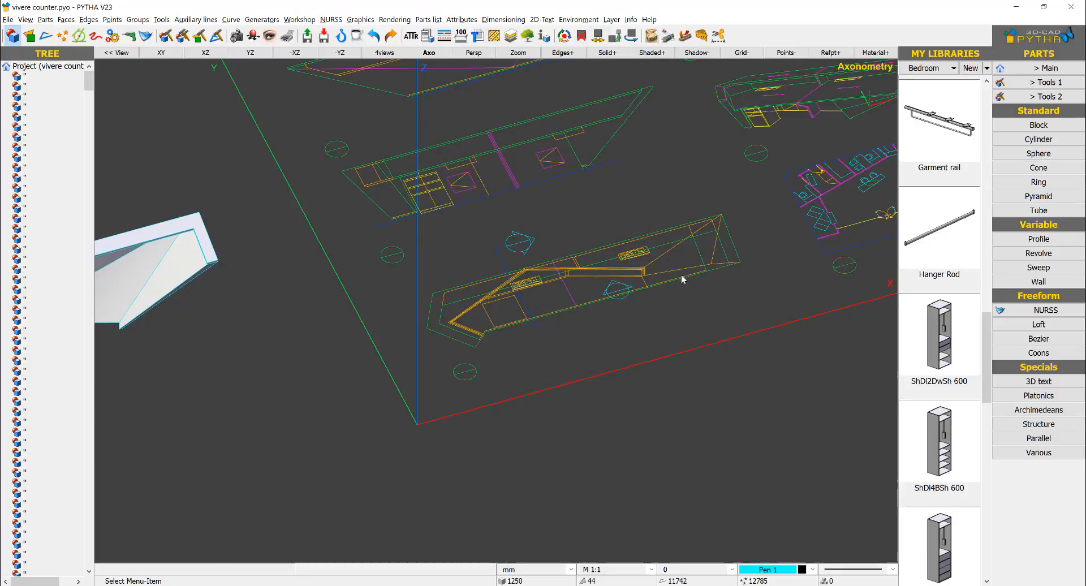
{"action": "scroll", "coordinate": [681, 273], "scroll_direction": "up", "scroll_amount": 5}
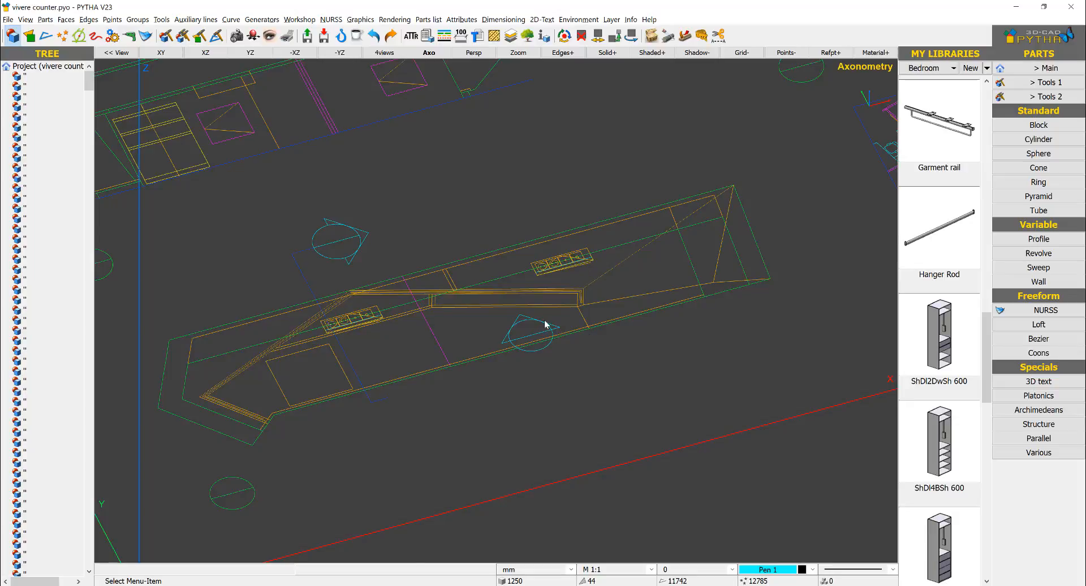
{"action": "scroll", "coordinate": [545, 324], "scroll_direction": "down", "scroll_amount": 8}
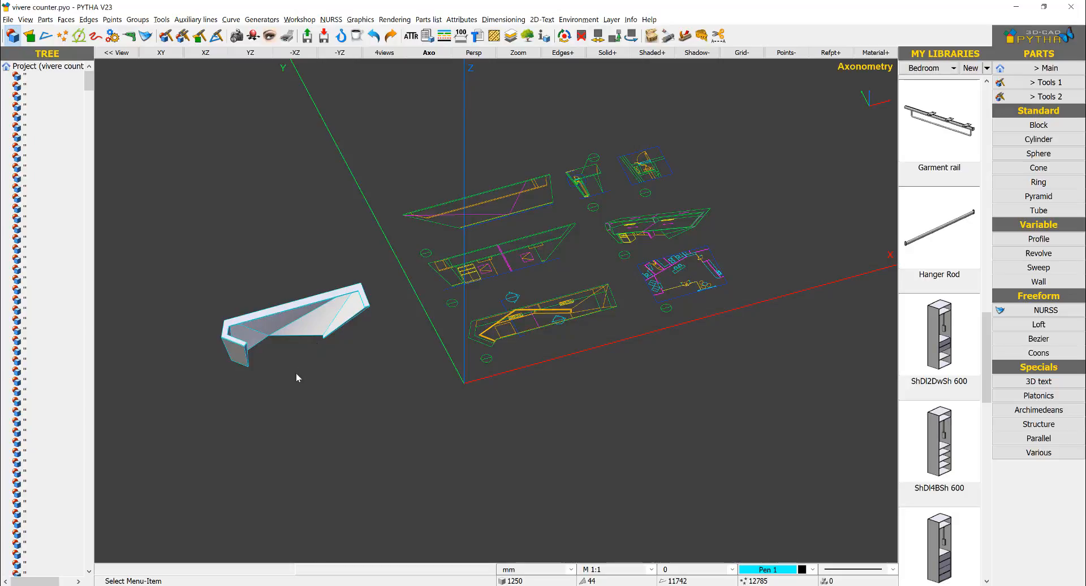
{"action": "middle_click_drag", "start_coordinate": [302, 365], "coordinate": [337, 350]}
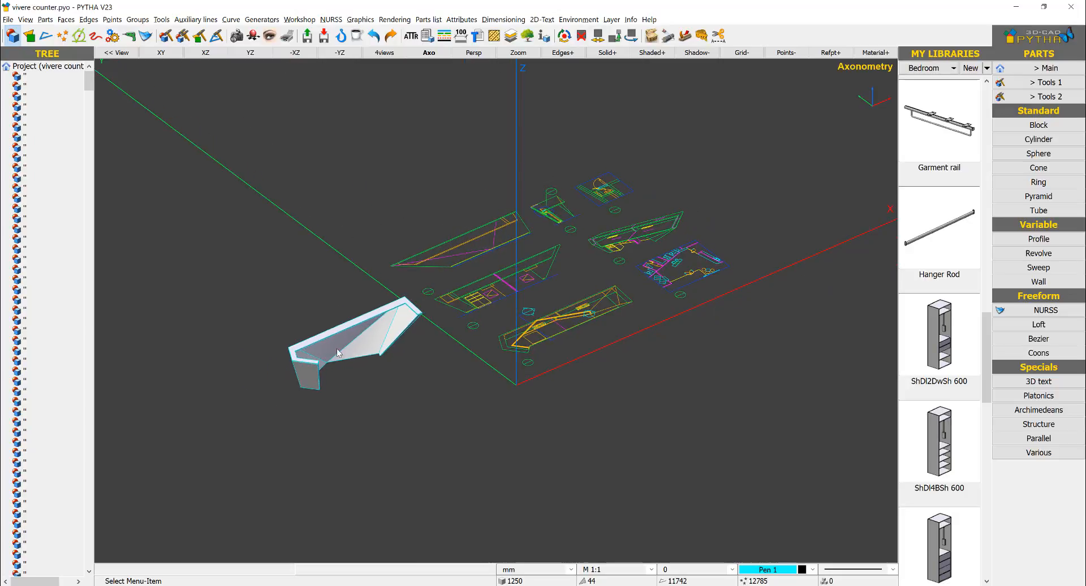
{"action": "scroll", "coordinate": [437, 336], "scroll_direction": "up", "scroll_amount": 3}
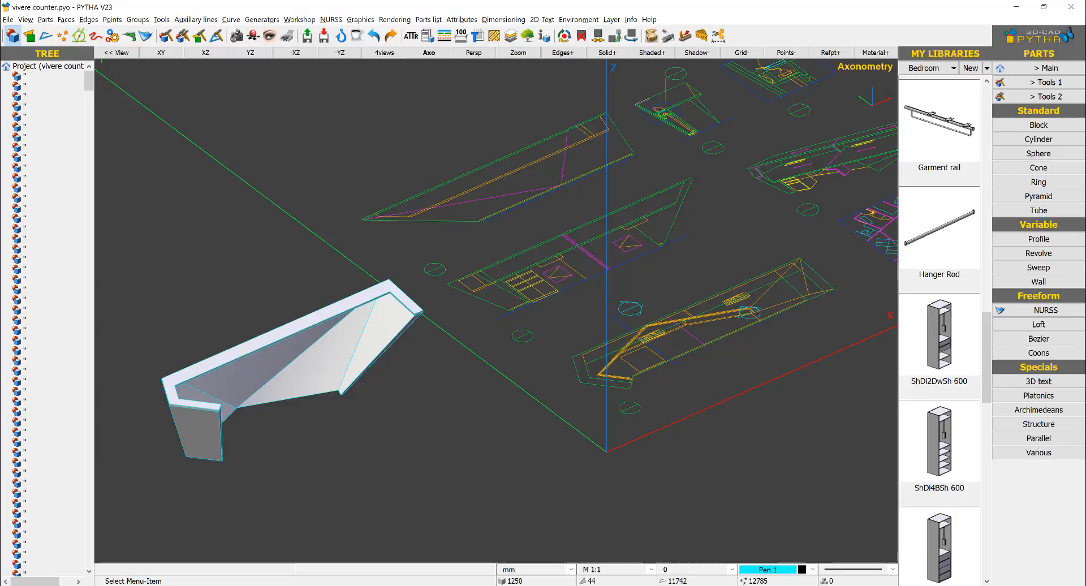
{"action": "scroll", "coordinate": [501, 361], "scroll_direction": "down", "scroll_amount": 5}
{"action": "middle_click_drag", "start_coordinate": [505, 361], "coordinate": [535, 315]}
{"action": "scroll", "coordinate": [534, 315], "scroll_direction": "up", "scroll_amount": 5}
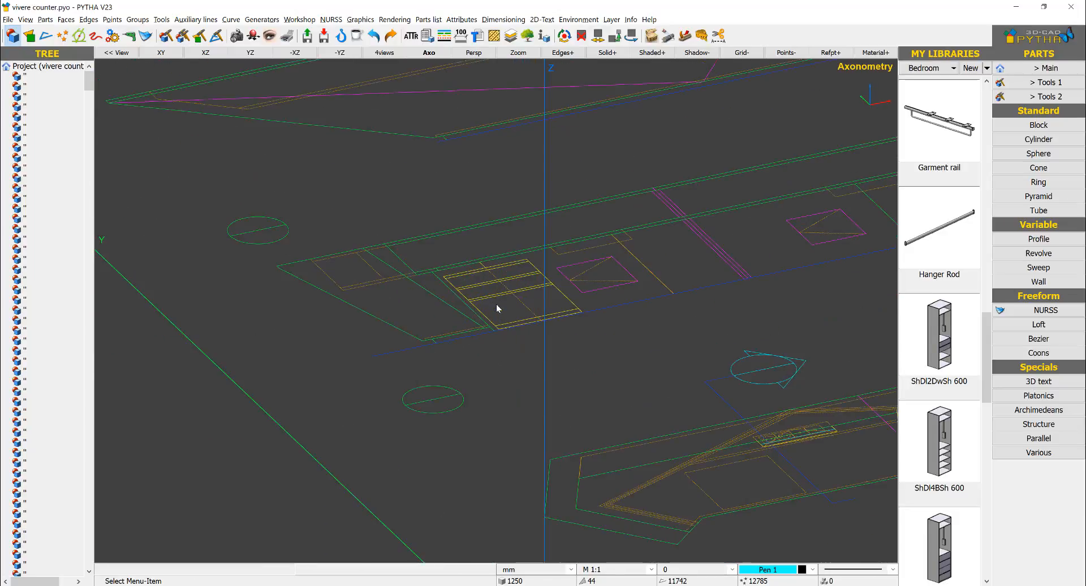
{"action": "scroll", "coordinate": [472, 344], "scroll_direction": "up", "scroll_amount": 5}
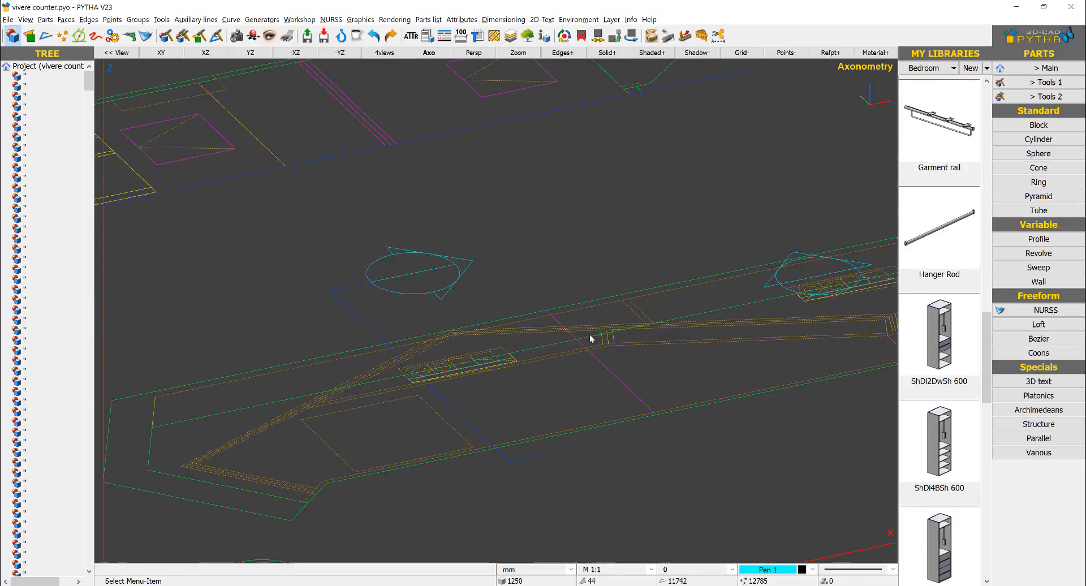
{"action": "scroll", "coordinate": [697, 337], "scroll_direction": "down", "scroll_amount": 5}
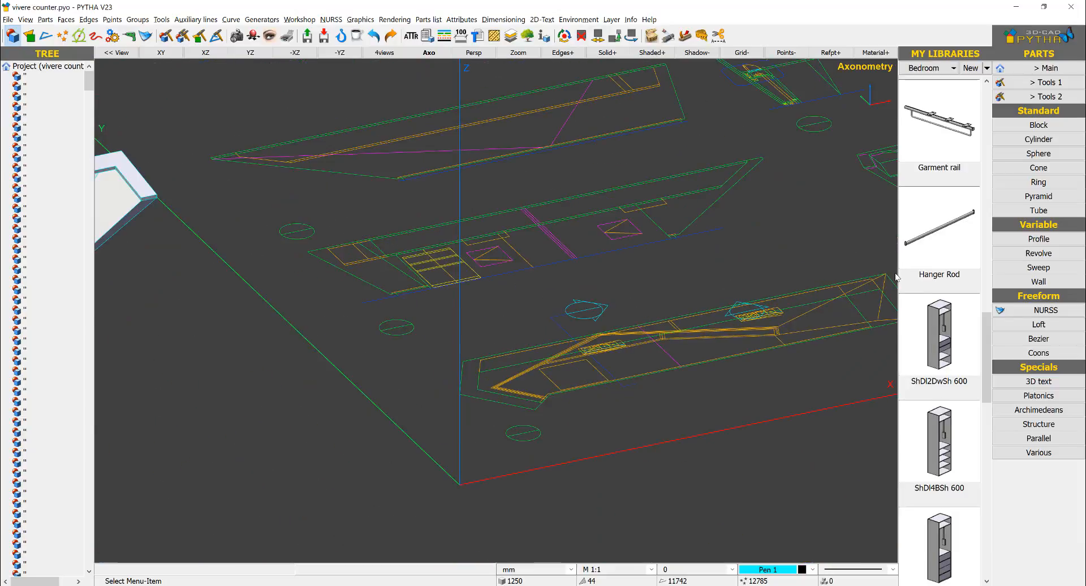
{"action": "scroll", "coordinate": [576, 327], "scroll_direction": "down", "scroll_amount": 5}
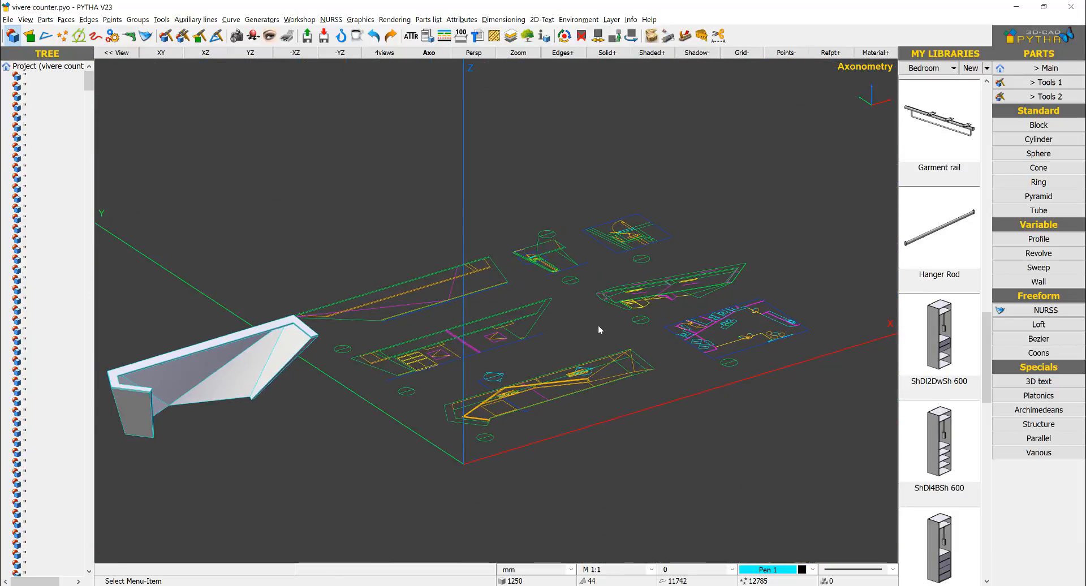